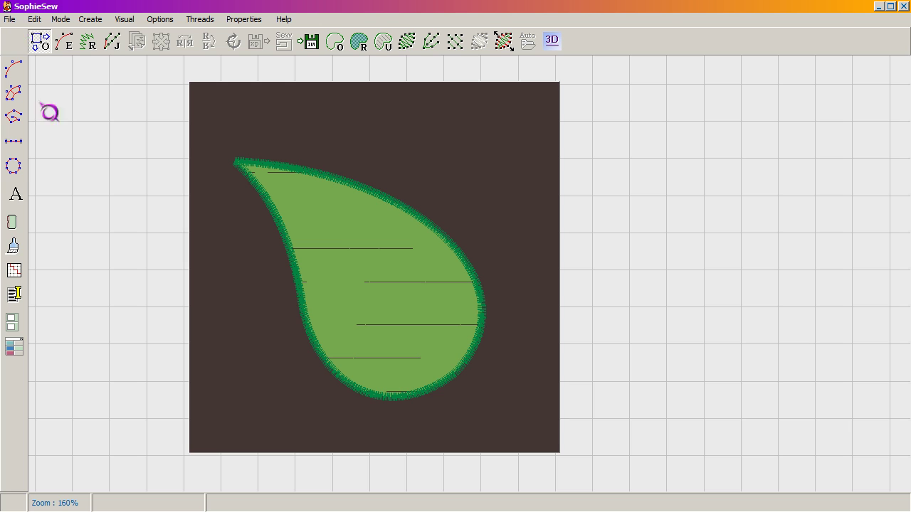
# Open the File menu while the finished green satin-outlined leaf design is showing.
pyautogui.click(15, 24)
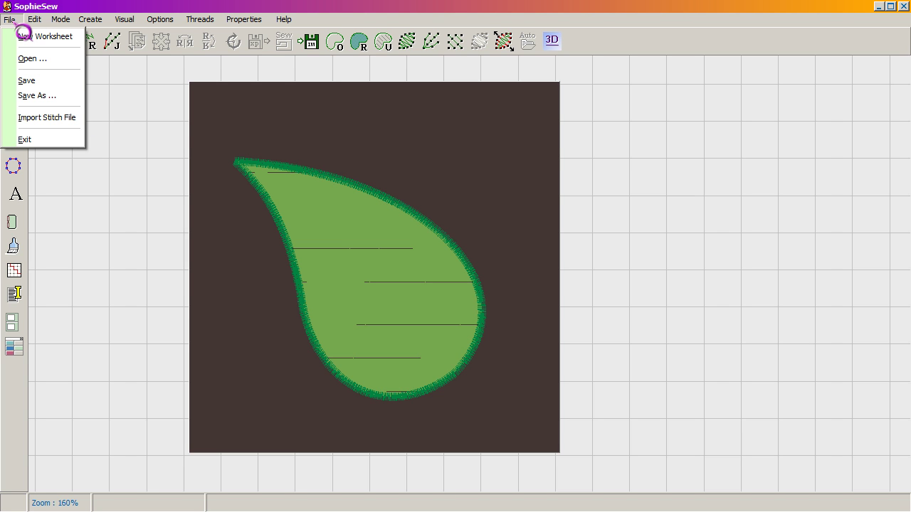
# Replace the leaf design with a new blank worksheet.
pyautogui.click(32, 37)
pyautogui.click(260, 282)
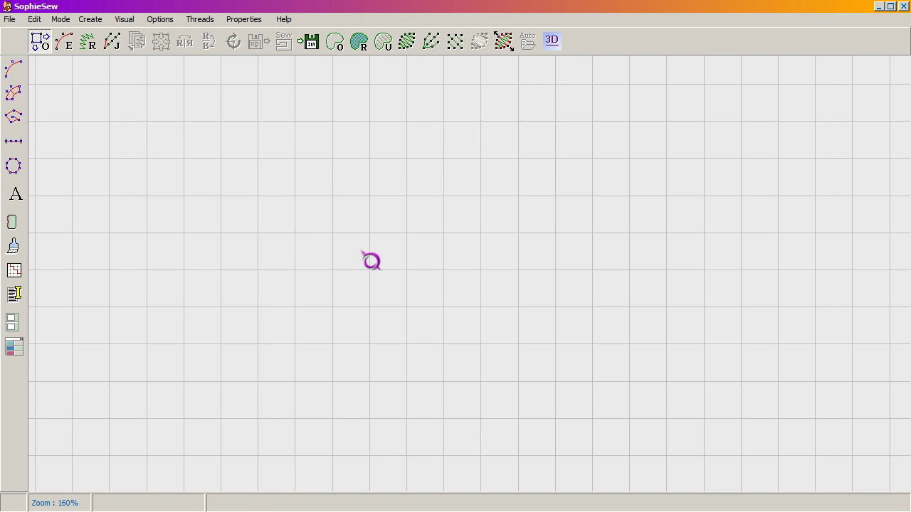
pyautogui.moveTo(255, 361); pyautogui.dragTo(378, 239)
# Add a dark embroidery hoop square and move it toward the canvas centre.
pyautogui.scroll(1, 374, 253)
pyautogui.scroll(-3, 373, 253)
pyautogui.scroll(-3, 362, 250)
pyautogui.scroll(6, 364, 256)
pyautogui.scroll(-1, 367, 264)
pyautogui.scroll(-3, 367, 264)
pyautogui.scroll(5, 366, 263)
pyautogui.scroll(-3, 364, 264)
pyautogui.scroll(-5, 364, 264)
pyautogui.scroll(3, 365, 252)
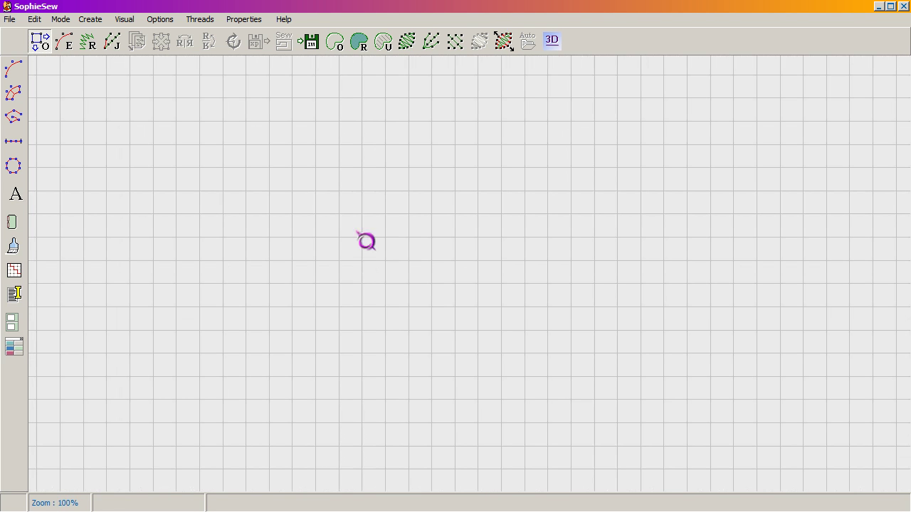
pyautogui.click(22, 223)
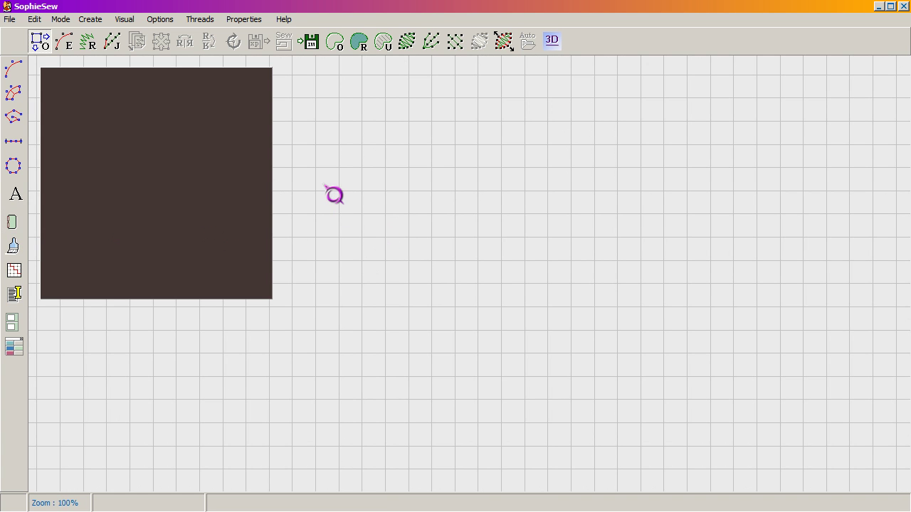
pyautogui.moveTo(319, 174); pyautogui.dragTo(537, 249)
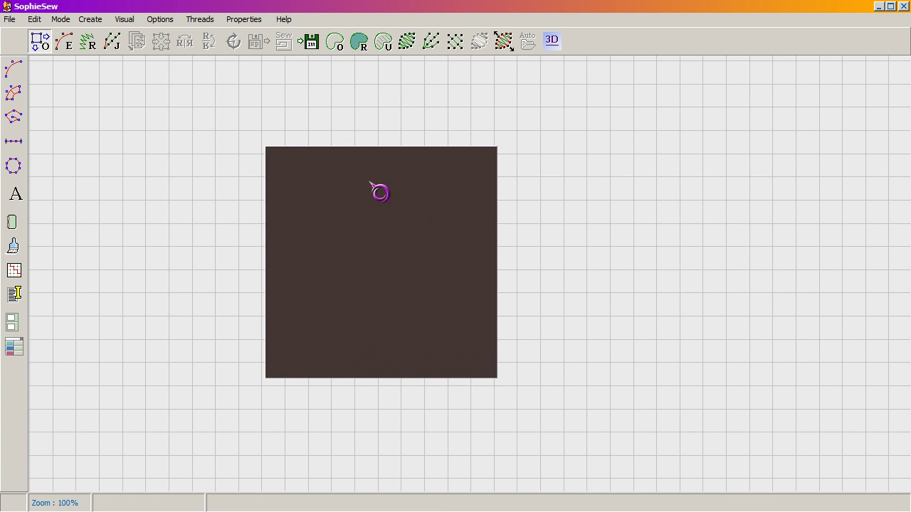
pyautogui.rightClick(343, 148)
pyautogui.click(353, 155)
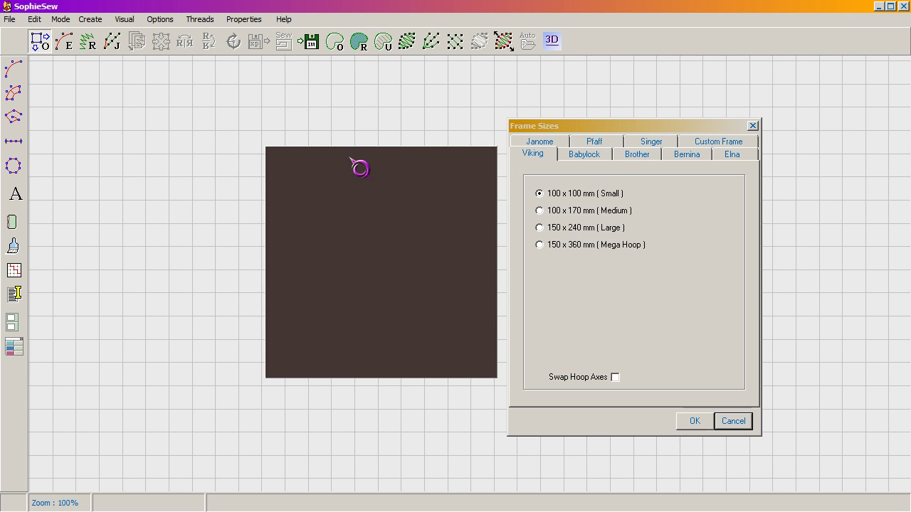
pyautogui.click(526, 153)
pyautogui.click(564, 152)
pyautogui.click(612, 151)
pyautogui.click(656, 153)
pyautogui.click(566, 154)
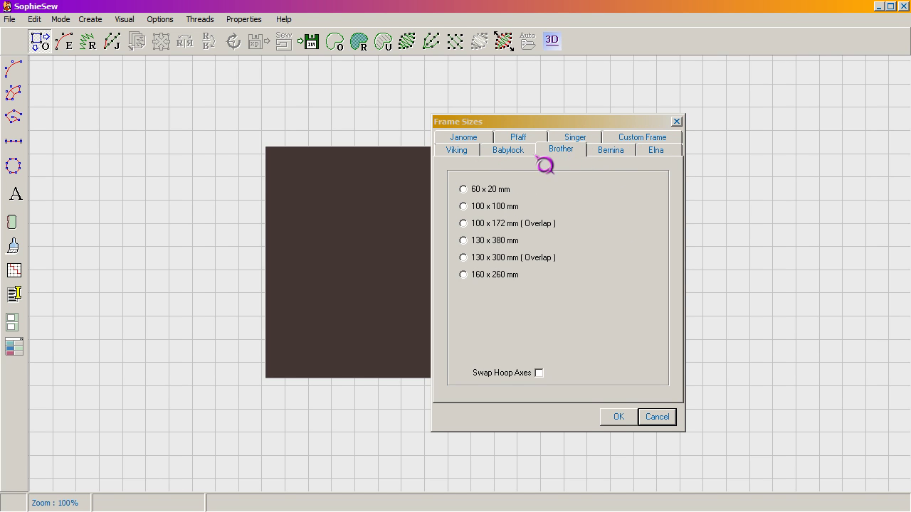
pyautogui.click(666, 418)
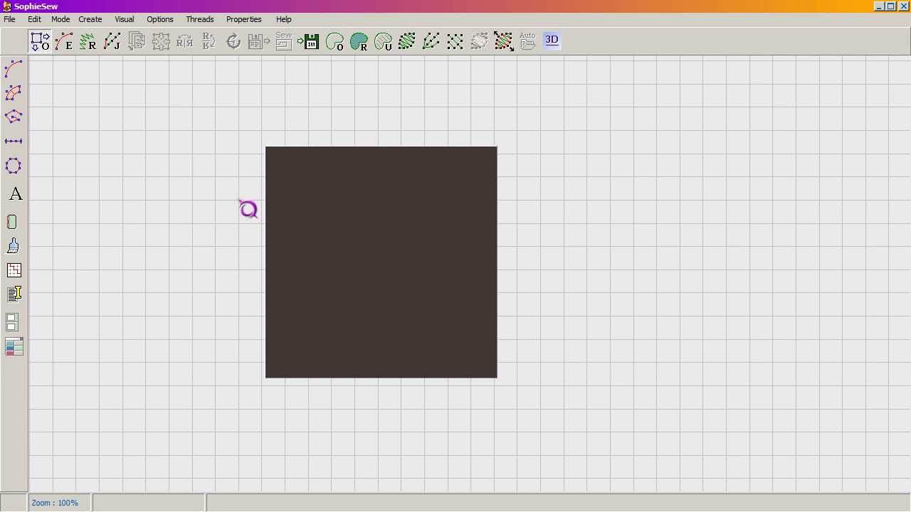
# Zoom in on the hoop and glance at the Photoshop leaf reference.
pyautogui.scroll(1, 313, 207)
pyautogui.scroll(2, 310, 204)
pyautogui.scroll(1, 311, 213)
pyautogui.scroll(-1, 305, 237)
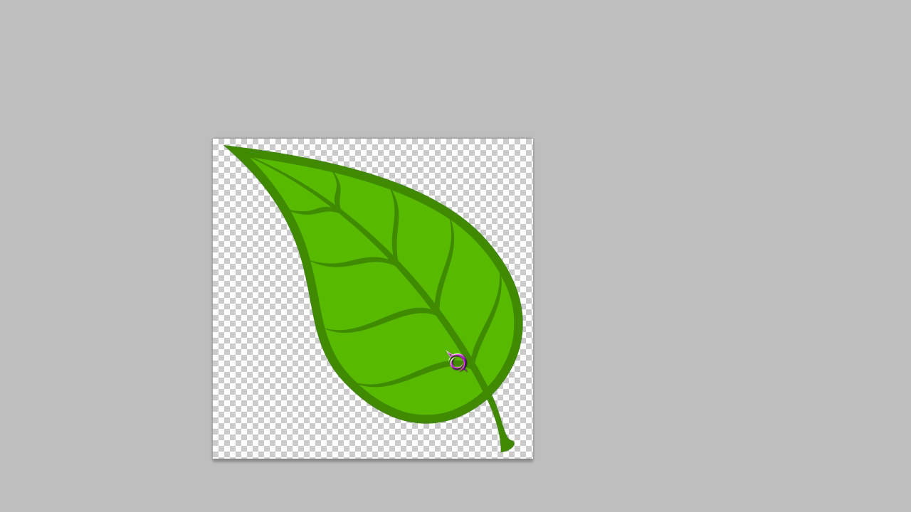
pyautogui.hotkey('alt', 'Tab')
pyautogui.hotkey('alt', 'Tab')
pyautogui.hotkey('alt', 'Tab')
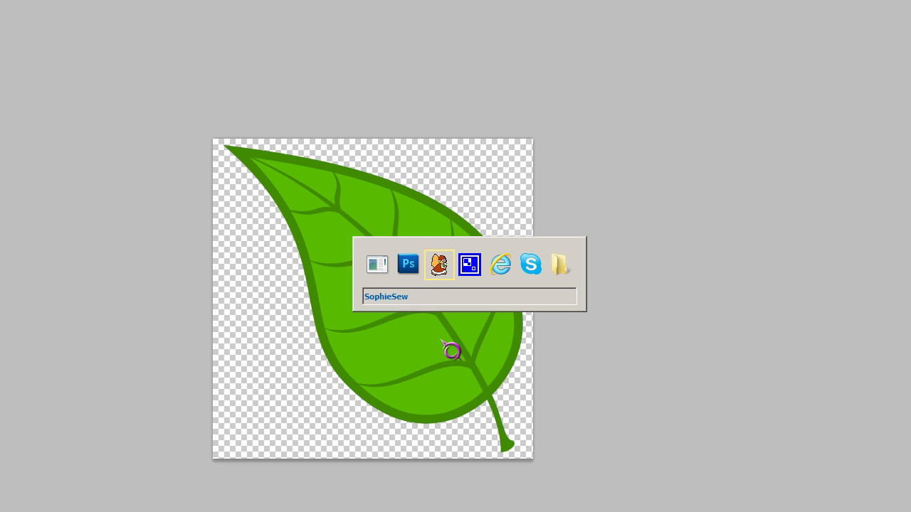
pyautogui.hotkey('alt', 'Tab')
# Zoom and pan the hoop view, flipping between it and the leaf image, which ends in front.
pyautogui.scroll(3, 438, 345)
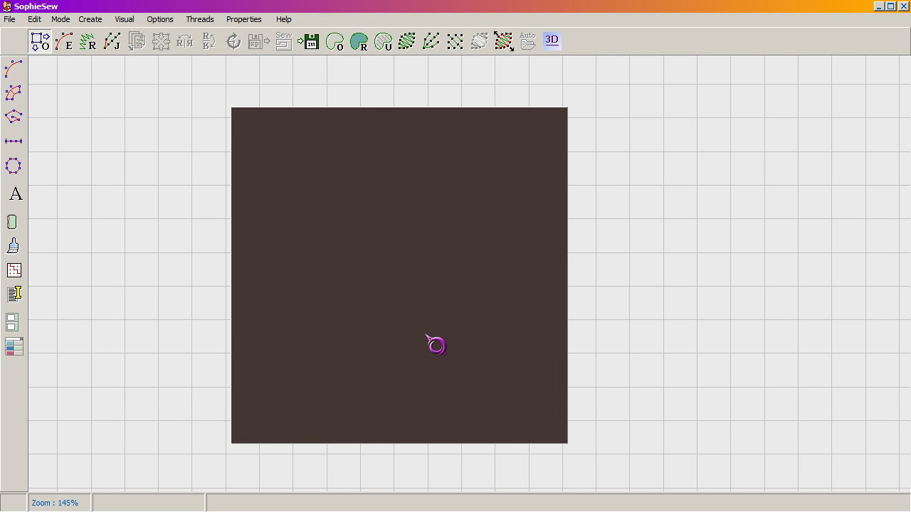
pyautogui.scroll(1, 427, 336)
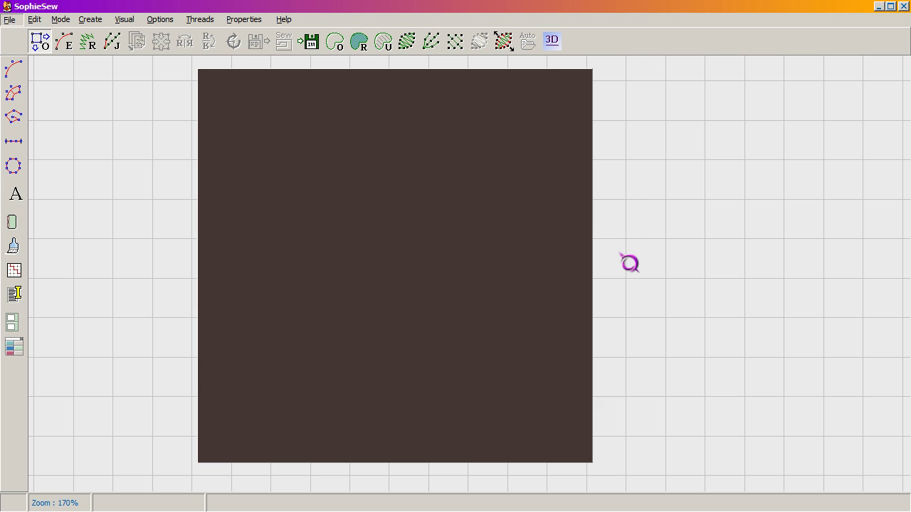
pyautogui.moveTo(632, 264); pyautogui.dragTo(631, 271)
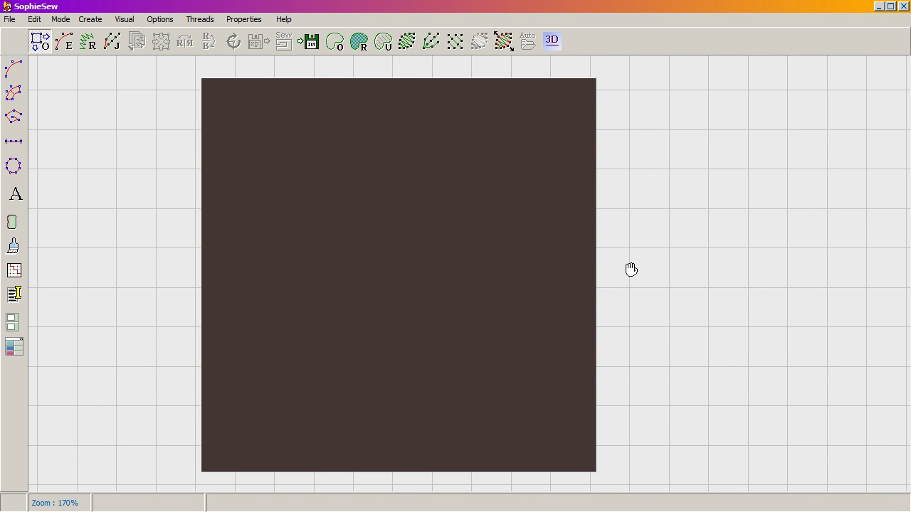
pyautogui.hotkey('alt', 'Tab')
pyautogui.hotkey('alt', 'Tab')
pyautogui.moveTo(634, 226); pyautogui.dragTo(629, 225)
pyautogui.hotkey('alt', 'Tab')
pyautogui.hotkey('alt', 'Tab')
pyautogui.hotkey('alt', 'Tab')
pyautogui.hotkey('alt', 'Tab')
pyautogui.hotkey('alt', 'Tab')
pyautogui.hotkey('alt', 'Tab')
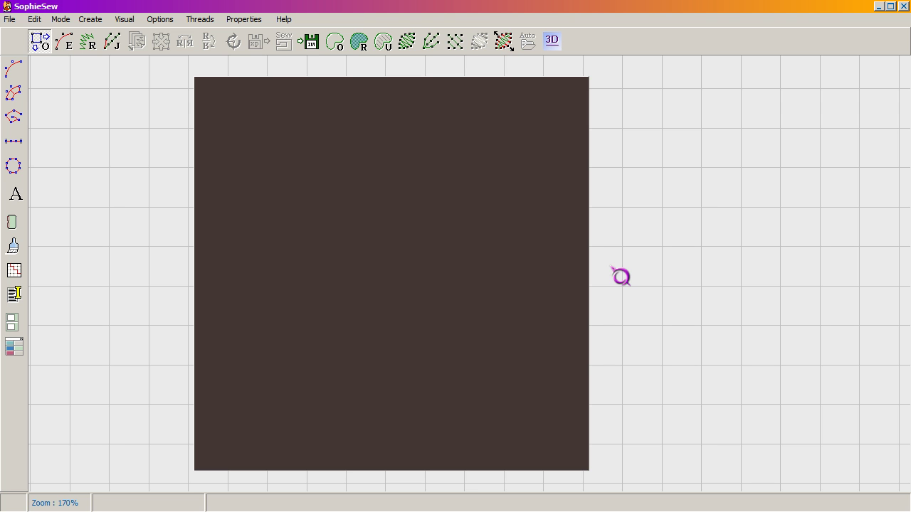
pyautogui.hotkey('alt', 'Tab')
pyautogui.hotkey('alt', 'Tab')
pyautogui.hotkey('alt', 'Tab')
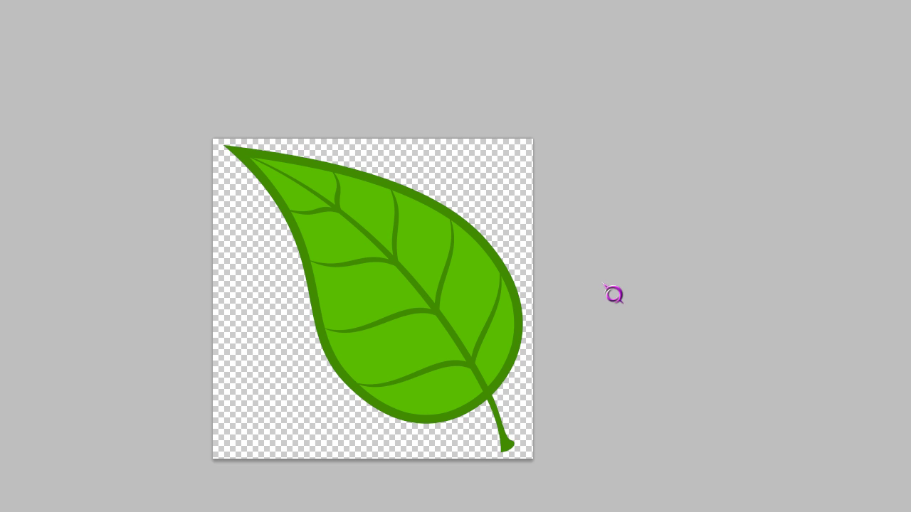
# Cancel a new Photoshop document and return to SophieSew's empty hoop.
pyautogui.hotkey('ctrl', 'n')
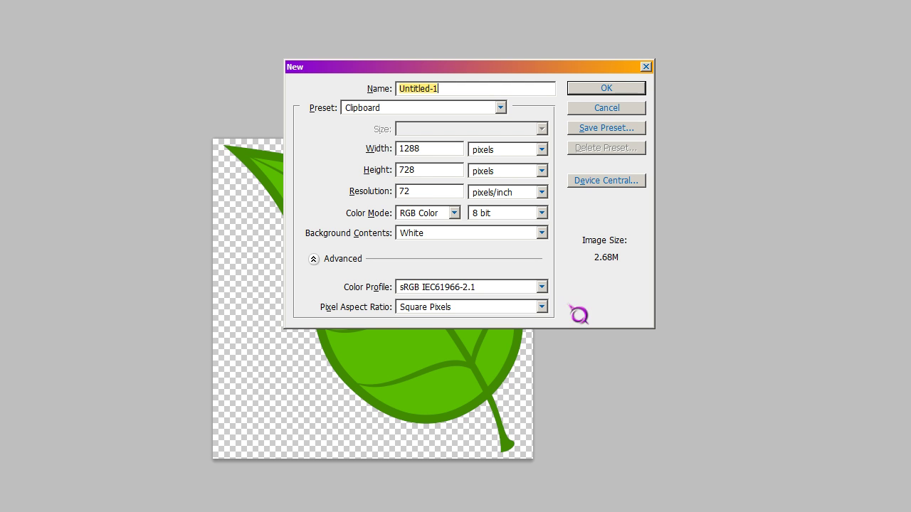
pyautogui.click(592, 109)
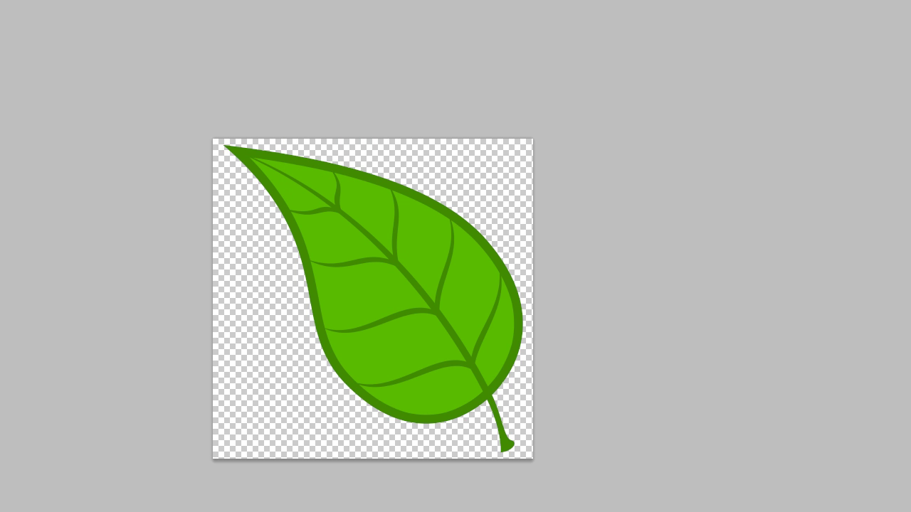
pyautogui.hotkey('alt', 'Tab')
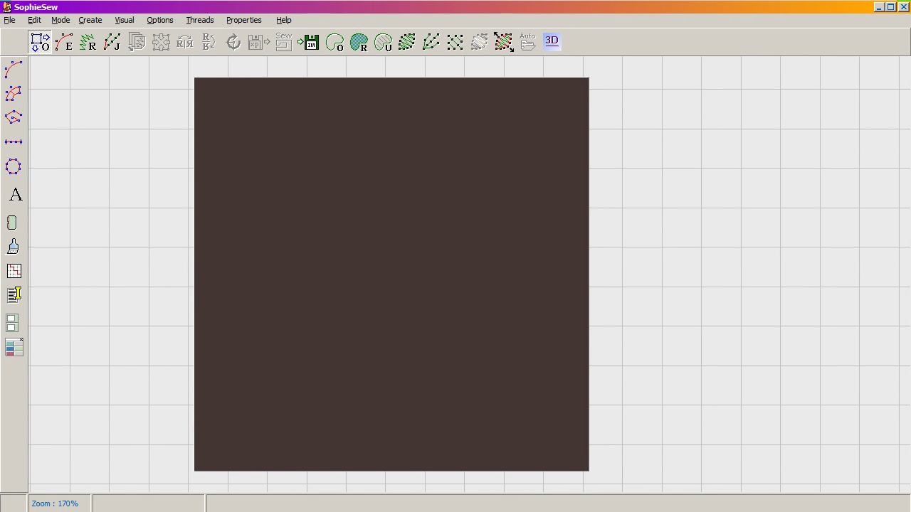
pyautogui.hotkey('alt', 'Tab')
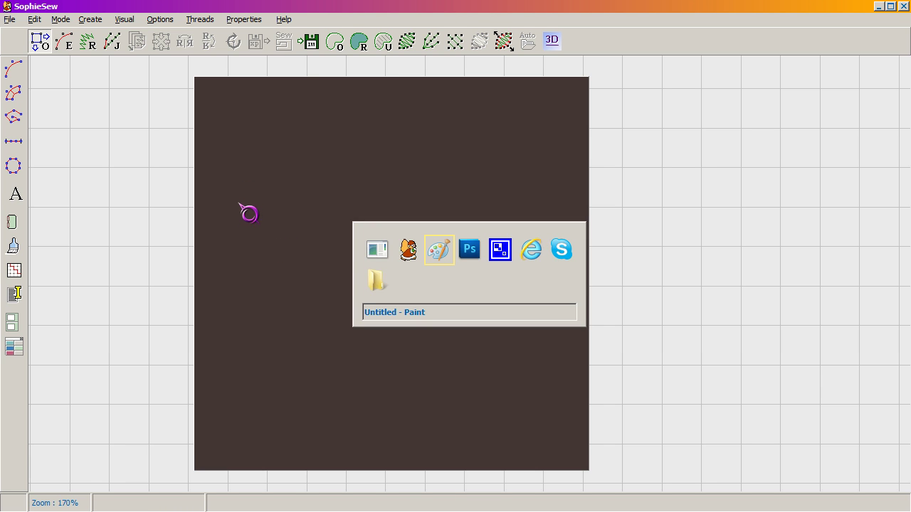
pyautogui.hotkey('alt', 'Tab')
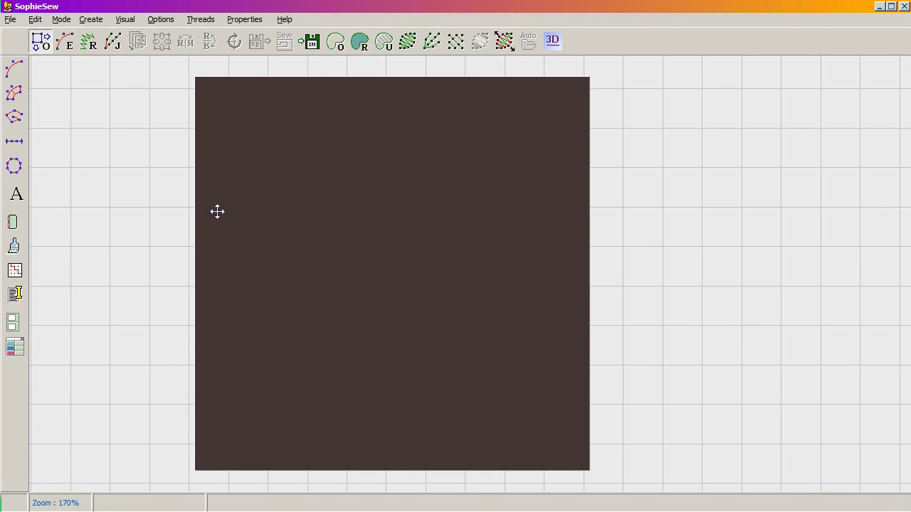
pyautogui.hotkey('alt', 'Tab')
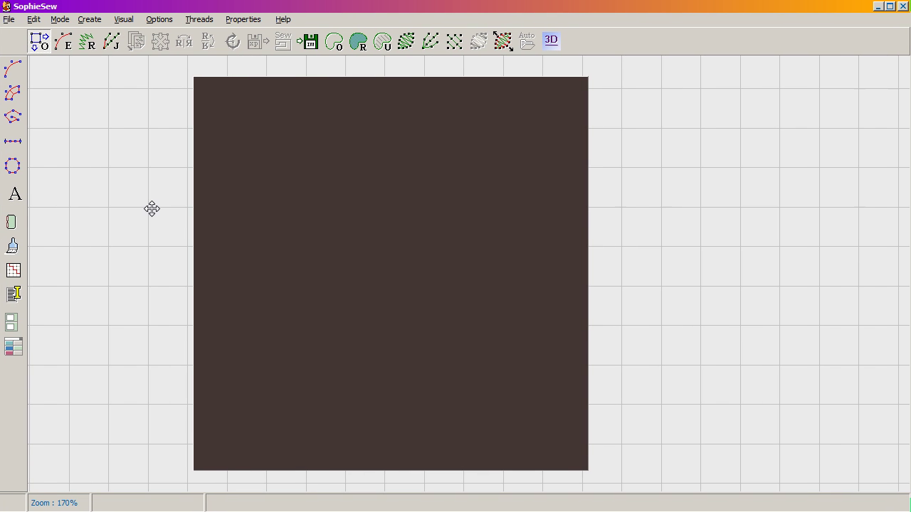
pyautogui.hotkey('alt', 'Tab')
pyautogui.hotkey('alt', 'Tab')
pyautogui.hotkey('alt', 'Tab')
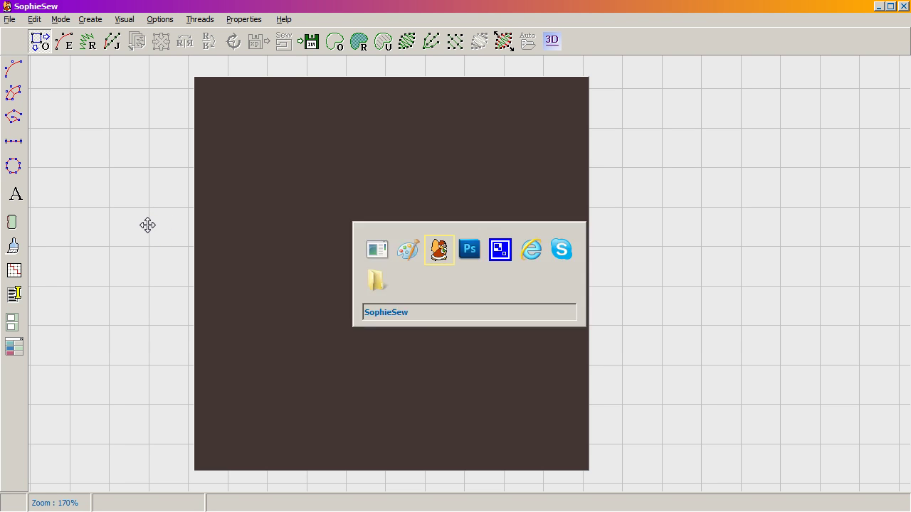
pyautogui.hotkey('alt', 'Tab')
pyautogui.hotkey('alt', 'Tab')
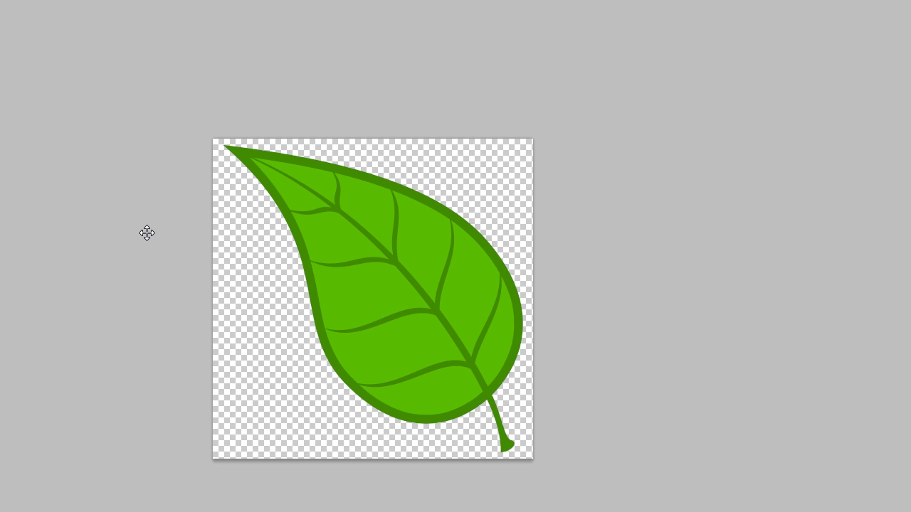
pyautogui.hotkey('ctrl', 'a')
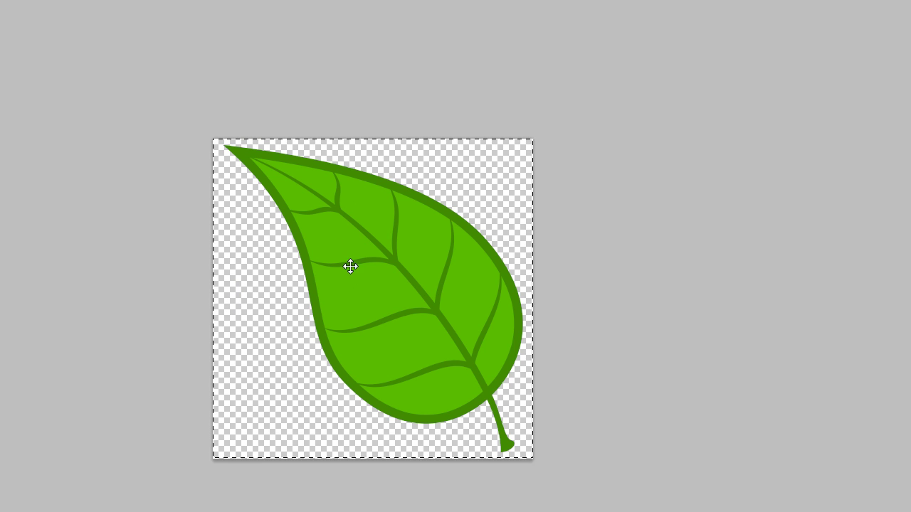
pyautogui.hotkey('alt', 'Tab')
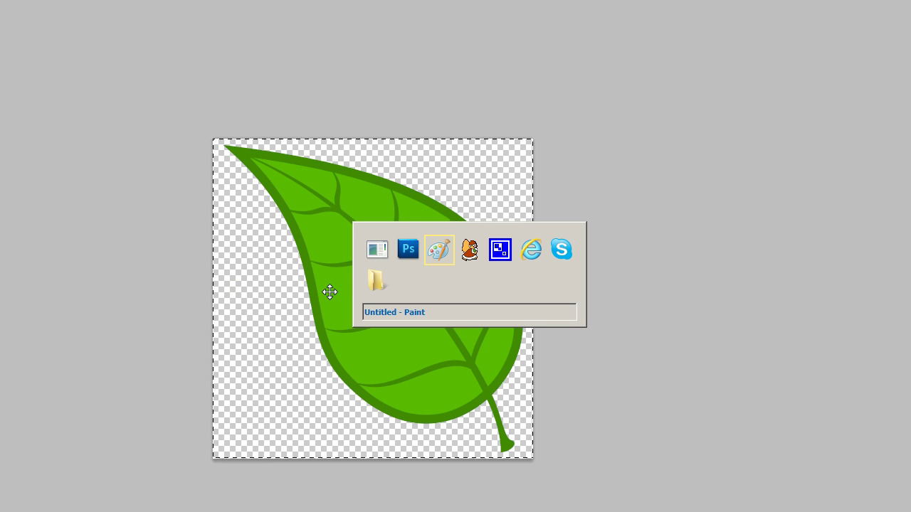
pyautogui.hotkey('alt', 'Tab')
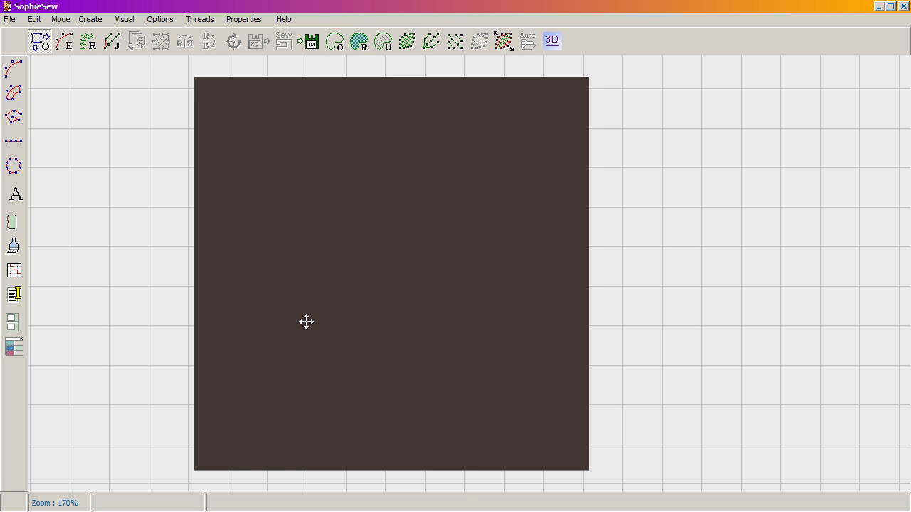
pyautogui.hotkey('alt', 'Tab')
pyautogui.hotkey('alt', 'Tab')
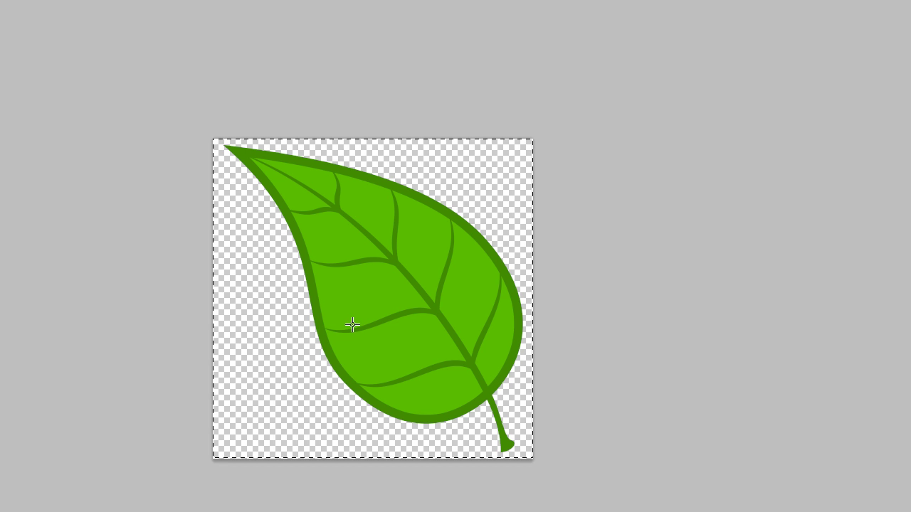
pyautogui.hotkey('alt', 'Tab')
pyautogui.hotkey('alt', 'Tab')
pyautogui.hotkey('alt', 'Tab')
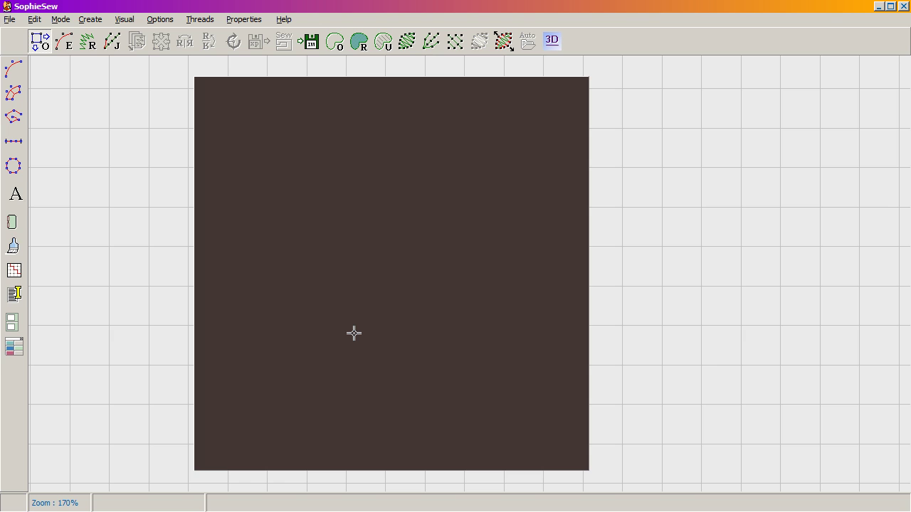
pyautogui.hotkey('alt', 'Tab')
pyautogui.hotkey('alt', 'Tab')
# Paste the SophieSew capture and scale the leaf with Free Transform to fit the hoop.
pyautogui.hotkey('ctrl', 'd')
pyautogui.hotkey('ctrl', 'v')
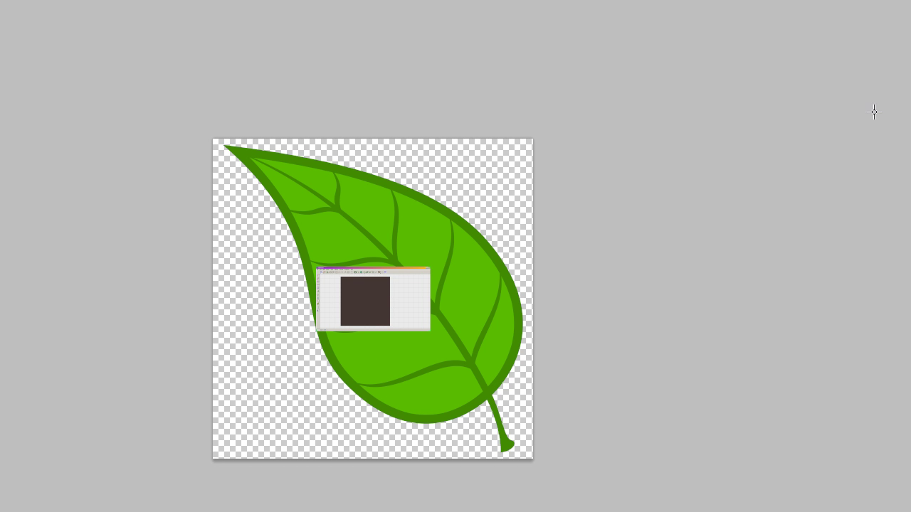
pyautogui.hotkey('ctrl', 't')
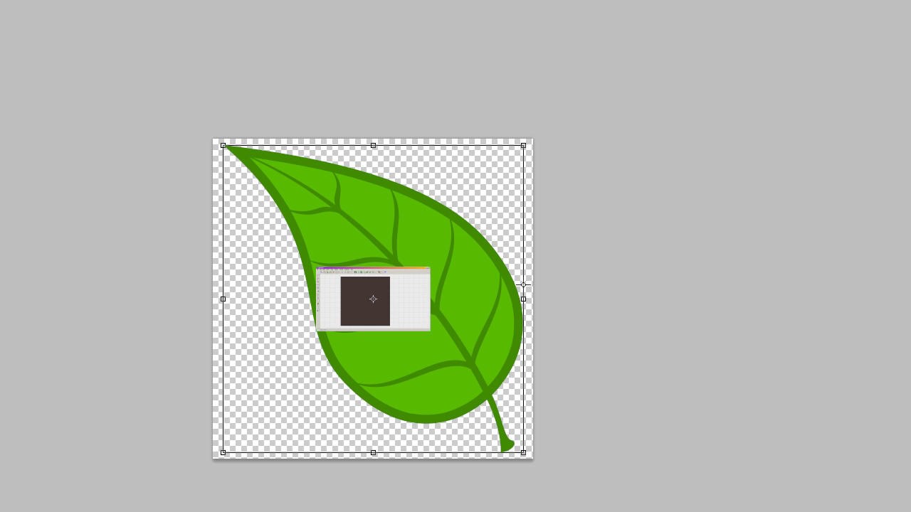
pyautogui.moveTo(523, 453); pyautogui.dragTo(453, 351)
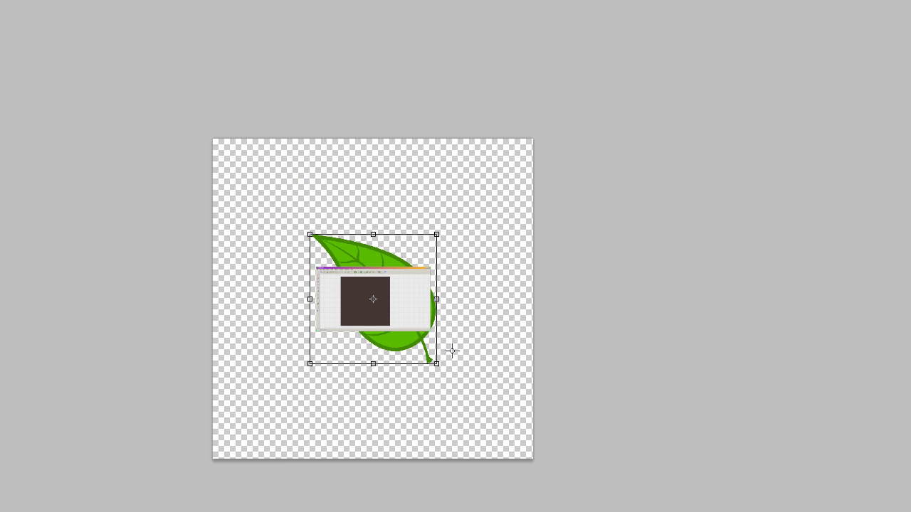
pyautogui.press('Escape')
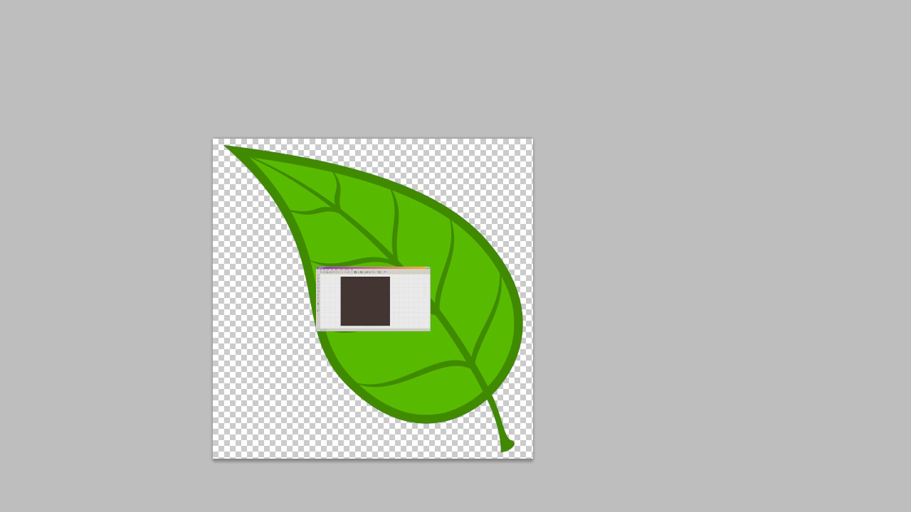
pyautogui.hotkey('ctrl', 't')
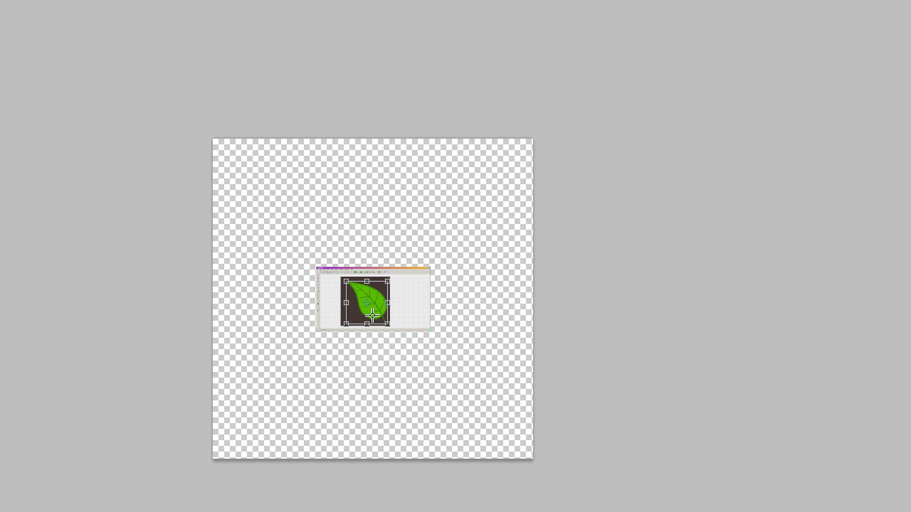
pyautogui.press('Return')
# Crop the image to the hoop area and view it at Actual Pixels.
pyautogui.moveTo(436, 340)
pyautogui.mouseDown()
pyautogui.moveTo(396, 343)
pyautogui.moveTo(422, 350)
pyautogui.moveTo(395, 334)
pyautogui.mouseUp()
pyautogui.press('Return')
pyautogui.rightClick(374, 315)
pyautogui.click(385, 333)
pyautogui.hotkey('alt', 'Tab')
pyautogui.hotkey('alt', 'Tab')
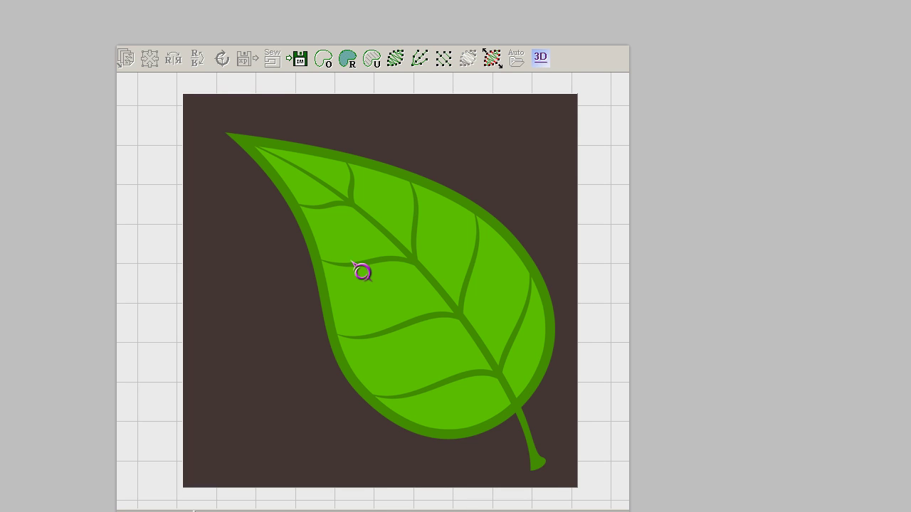
pyautogui.hotkey('alt', 'Tab')
pyautogui.hotkey('alt', 'Tab')
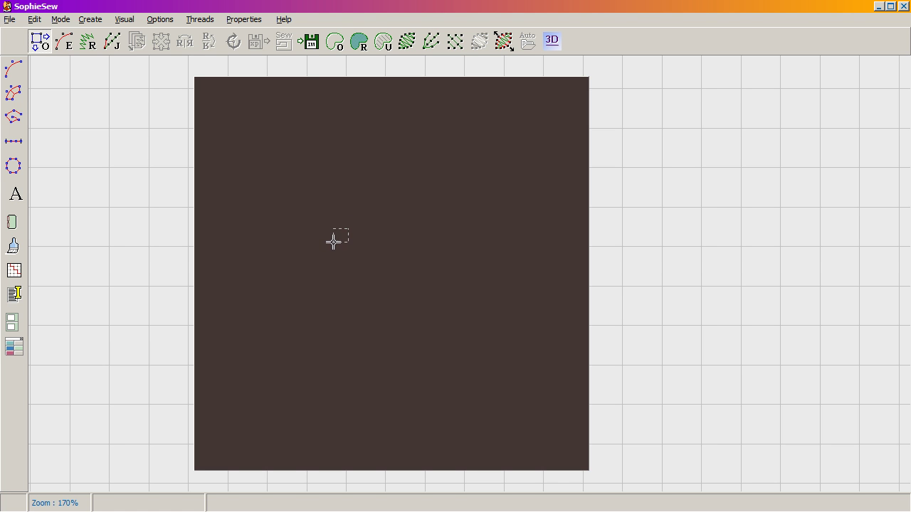
# Delete the small square from the hoop.
pyautogui.rightClick(333, 242)
pyautogui.click(319, 219)
pyautogui.press('Delete')
# Select the remaining objects and start a new worksheet, choosing Don't Save.
pyautogui.rightClick(491, 164)
pyautogui.click(511, 163)
pyautogui.moveTo(191, 180); pyautogui.dragTo(192, 180)
pyautogui.click(409, 235)
pyautogui.hotkey('ctrl', 'o')
pyautogui.click(524, 288)
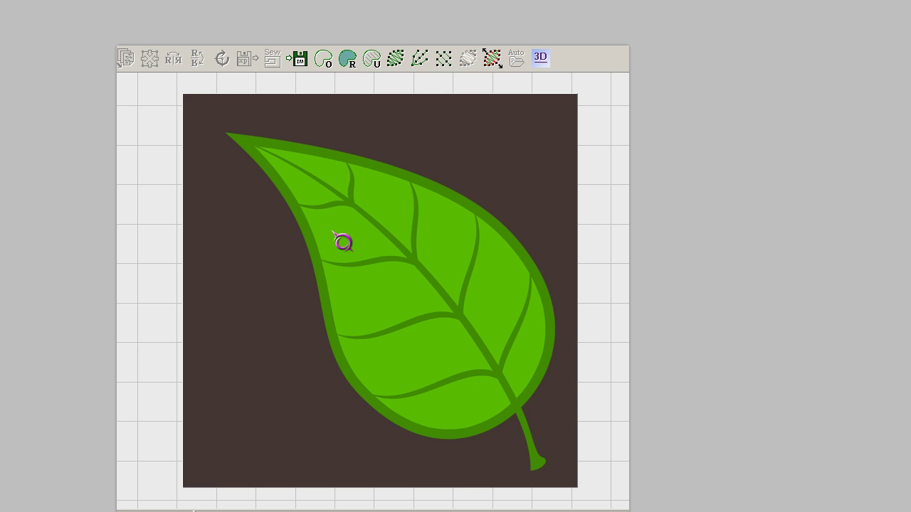
# Compare the empty hoop with the leaf reference image in Photoshop.
pyautogui.hotkey('alt', 'Tab')
pyautogui.hotkey('alt', 'Tab')
pyautogui.hotkey('alt', 'Tab')
pyautogui.hotkey('alt', 'Tab')
pyautogui.hotkey('alt', 'Tab')
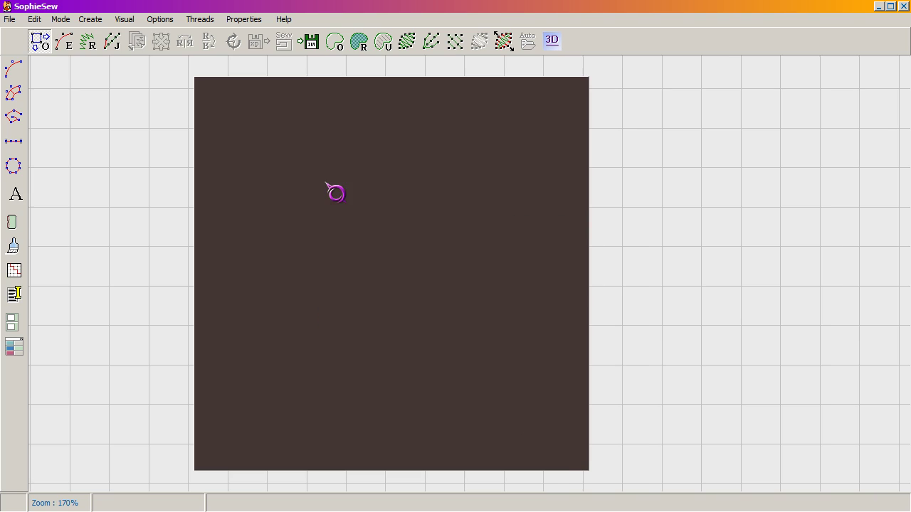
pyautogui.hotkey('alt', 'Tab')
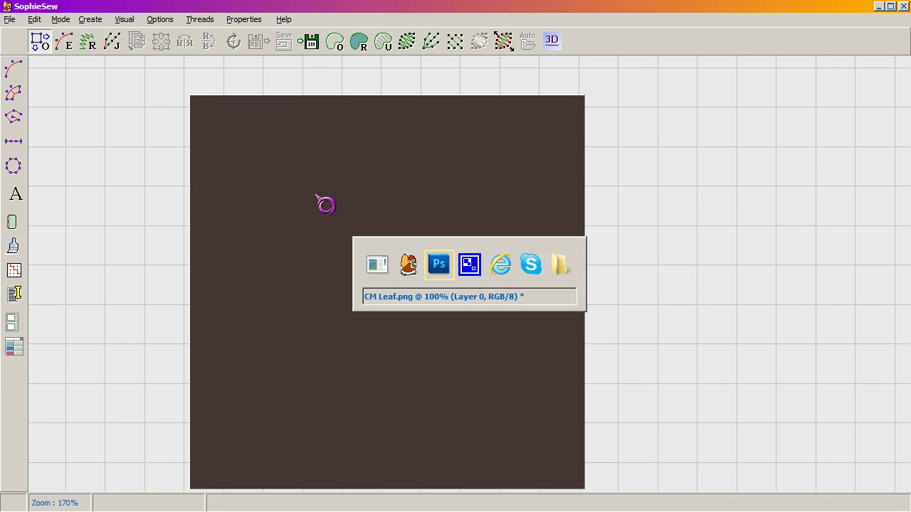
pyautogui.hotkey('alt', 'Tab')
pyautogui.hotkey('alt', 'Tab')
pyautogui.hotkey('alt', 'Tab')
pyautogui.hotkey('alt', 'Tab')
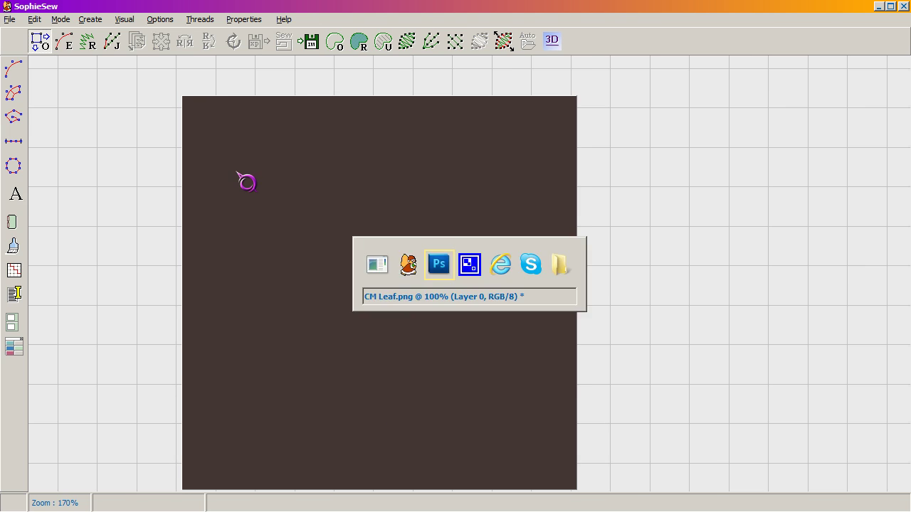
pyautogui.hotkey('alt', 'Tab')
pyautogui.hotkey('alt', 'Tab')
pyautogui.hotkey('alt', 'Tab')
pyautogui.hotkey('alt', 'Tab')
pyautogui.hotkey('alt', 'Tab')
pyautogui.hotkey('alt', 'Tab')
pyautogui.rightClick(239, 159)
pyautogui.hotkey('alt', 'Tab')
pyautogui.hotkey('alt', 'Tab')
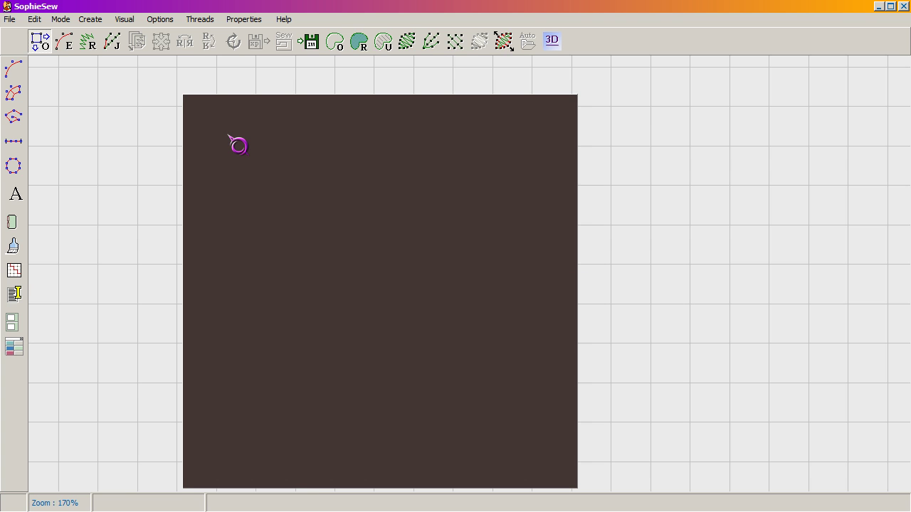
pyautogui.hotkey('alt', 'Tab')
pyautogui.hotkey('alt', 'Tab')
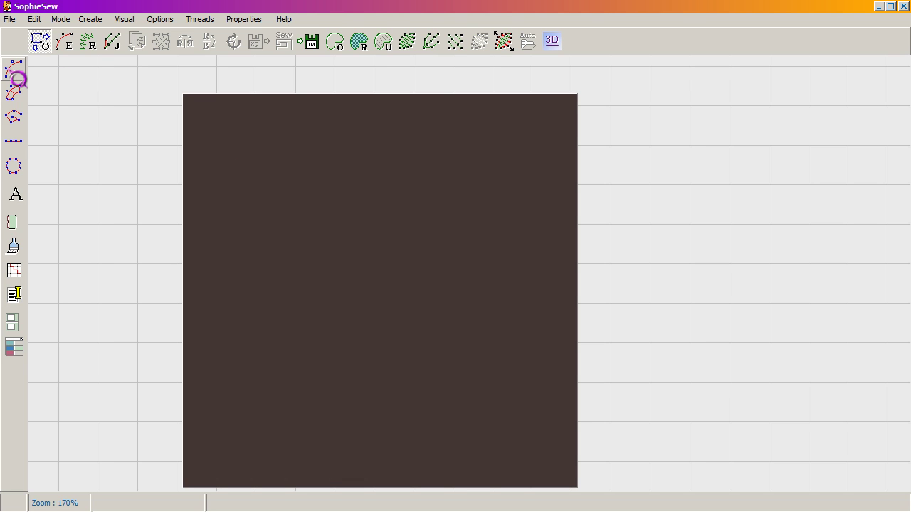
# Pick the Outline Object tool and check the tracing position against the Photoshop leaf image.
pyautogui.click(19, 84)
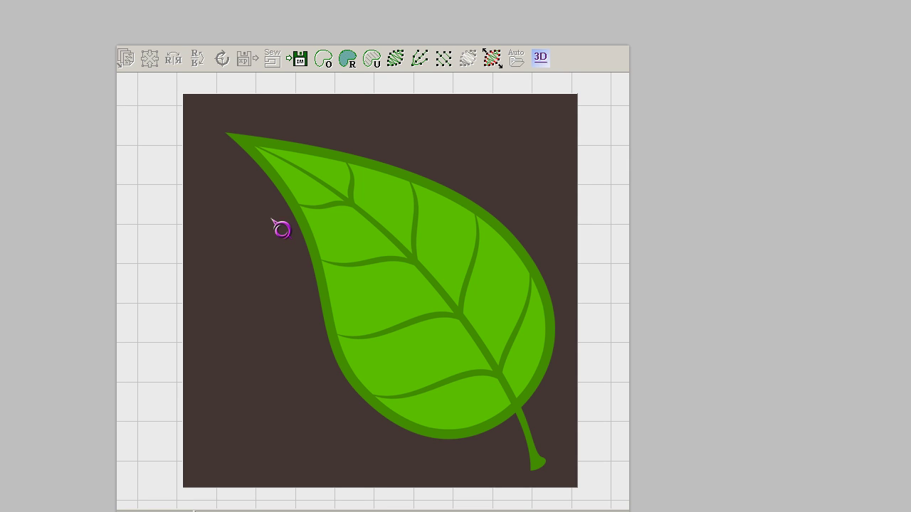
pyautogui.hotkey('alt', 'Tab')
pyautogui.hotkey('alt', 'Tab')
pyautogui.hotkey('alt', 'Tab')
pyautogui.hotkey('alt', 'Tab')
pyautogui.hotkey('alt', 'Tab')
pyautogui.hotkey('alt', 'Tab')
pyautogui.hotkey('alt', 'Tab')
pyautogui.hotkey('alt', 'Tab')
pyautogui.hotkey('alt', 'Tab')
pyautogui.hotkey('alt', 'Tab')
pyautogui.hotkey('alt', 'Tab')
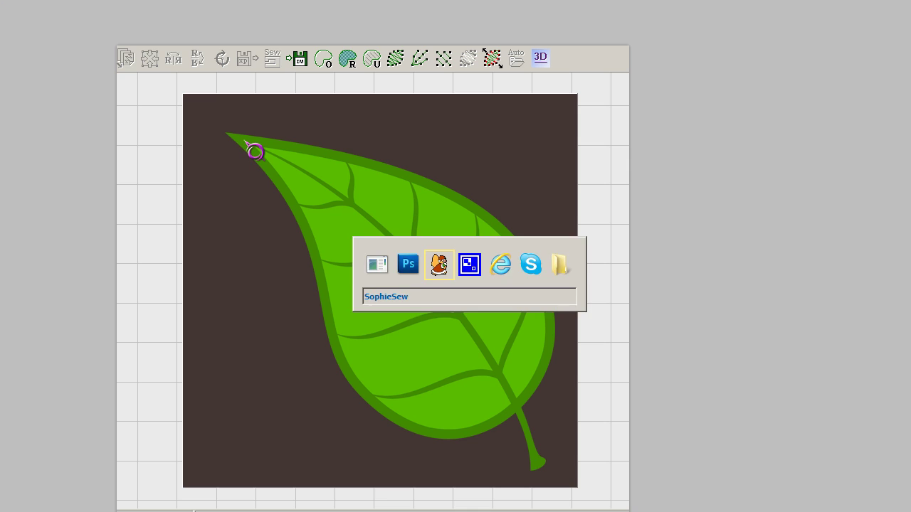
# Start the leaf outline at the tip and curve it down the right side to the lower right.
pyautogui.click(245, 142)
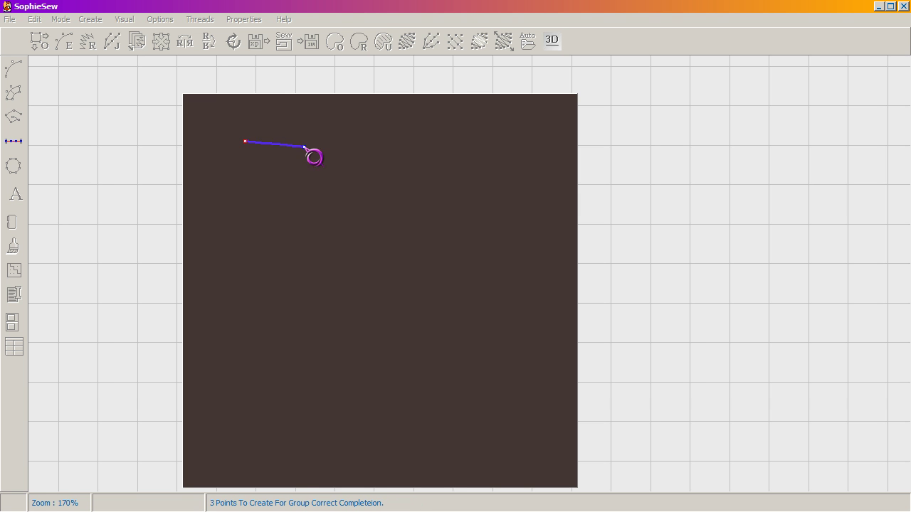
pyautogui.hotkey('alt', 'Tab')
pyautogui.hotkey('alt', 'Tab')
pyautogui.hotkey('alt', 'Tab')
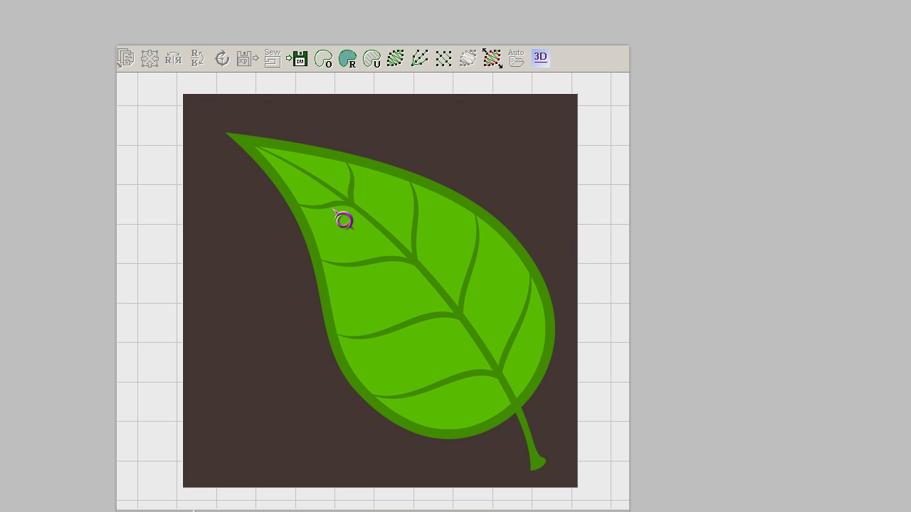
pyautogui.hotkey('alt', 'Tab')
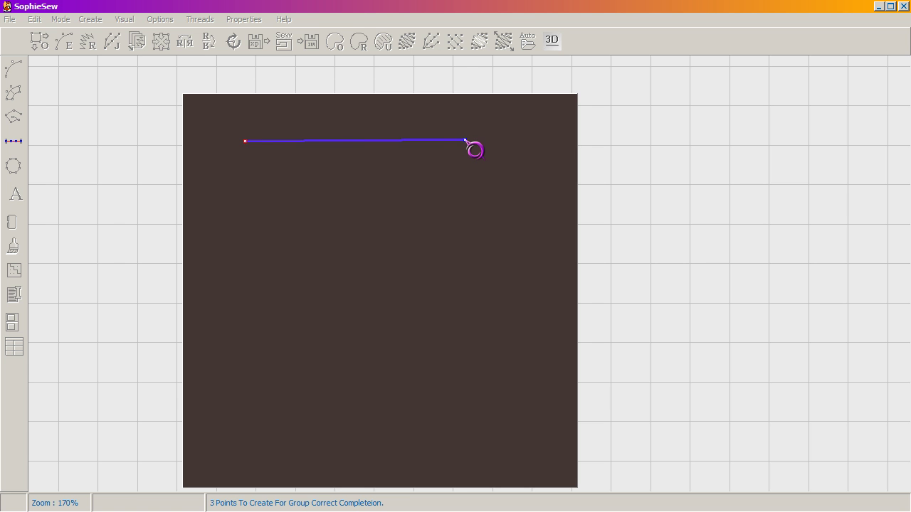
pyautogui.click(460, 131)
pyautogui.click(552, 248)
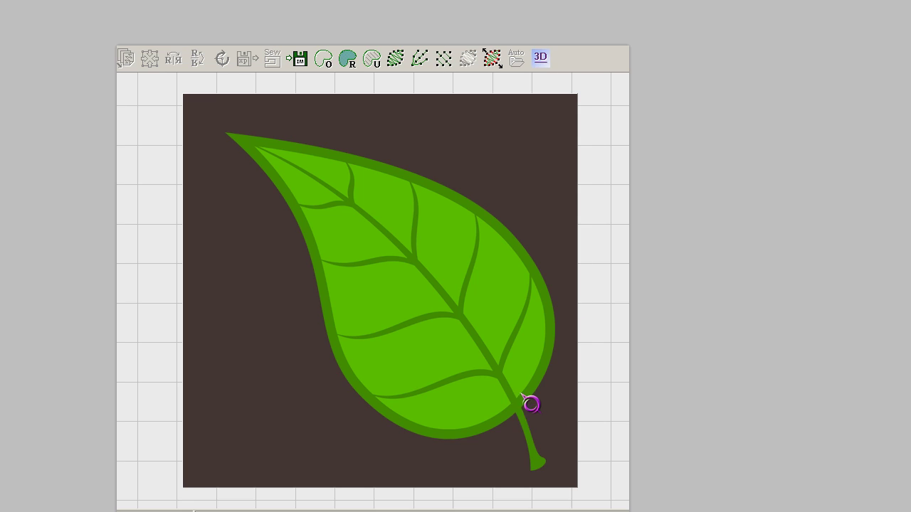
pyautogui.hotkey('alt', 'Tab')
pyautogui.hotkey('alt', 'Tab')
pyautogui.rightClick(517, 406)
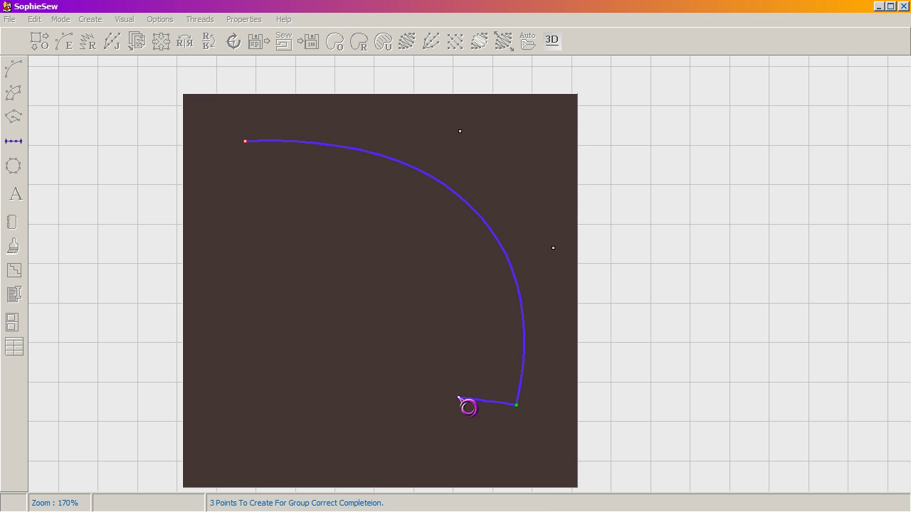
# Continue the outline along the bottom and up the left edge, closing it at the tip.
pyautogui.hotkey('alt', 'Tab')
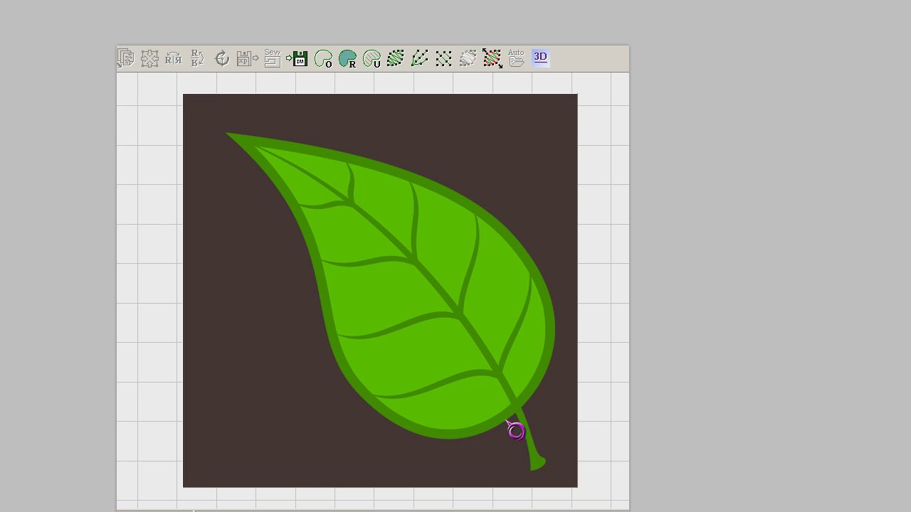
pyautogui.hotkey('alt', 'Tab')
pyautogui.hotkey('alt', 'Tab')
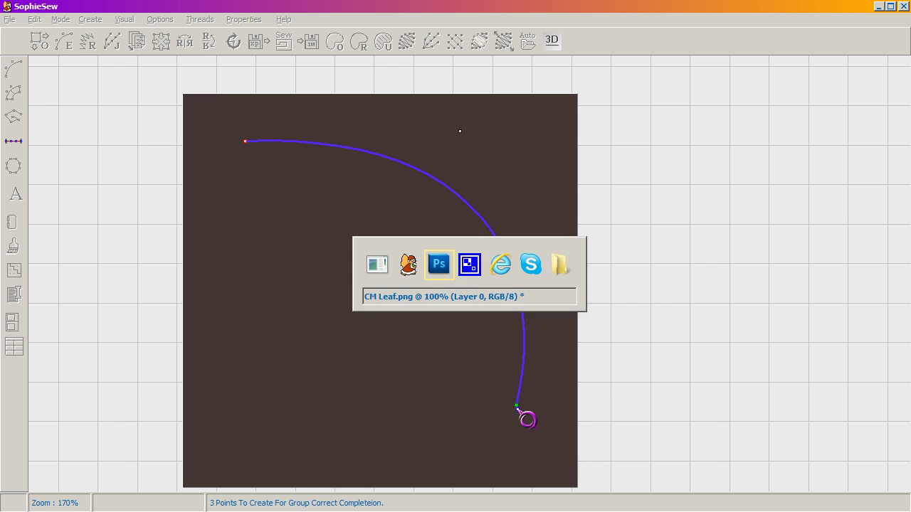
pyautogui.hotkey('alt', 'Tab')
pyautogui.click(442, 476)
pyautogui.hotkey('alt', 'Tab')
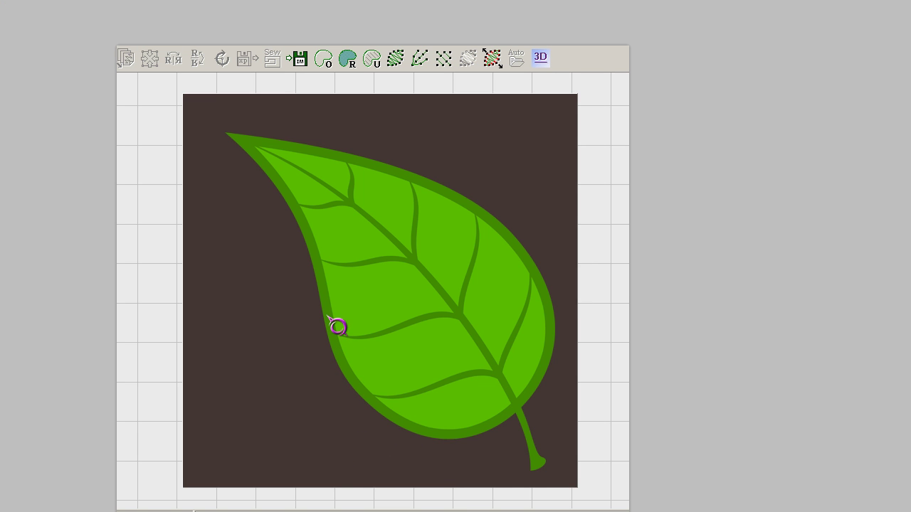
pyautogui.hotkey('alt', 'Tab')
pyautogui.click(328, 320)
pyautogui.hotkey('alt', 'Tab')
pyautogui.hotkey('alt', 'Tab')
pyautogui.click(336, 243)
pyautogui.click(298, 182)
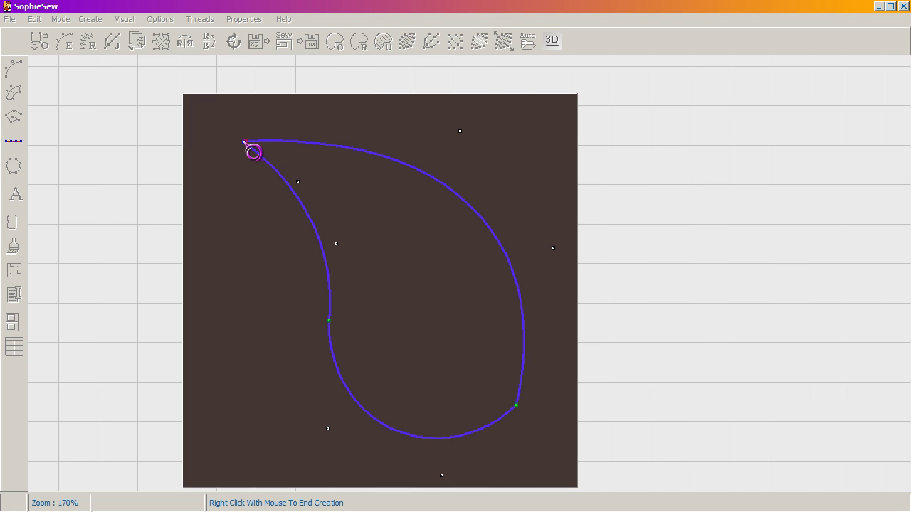
pyautogui.hotkey('alt', 'Tab')
pyautogui.hotkey('alt', 'Tab')
pyautogui.rightClick(245, 141)
# Nudge a left-edge control point to refine the curve, then deselect the finished outline.
pyautogui.moveTo(298, 182)
pyautogui.mouseDown()
pyautogui.moveTo(300, 211)
pyautogui.moveTo(305, 181)
pyautogui.mouseUp()
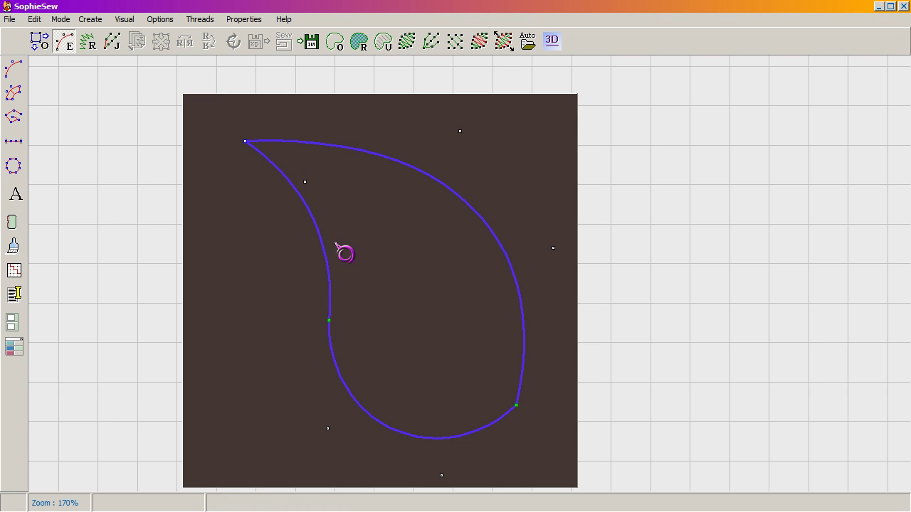
pyautogui.hotkey('alt', 'Tab')
pyautogui.hotkey('alt', 'Tab')
pyautogui.hotkey('alt', 'Tab')
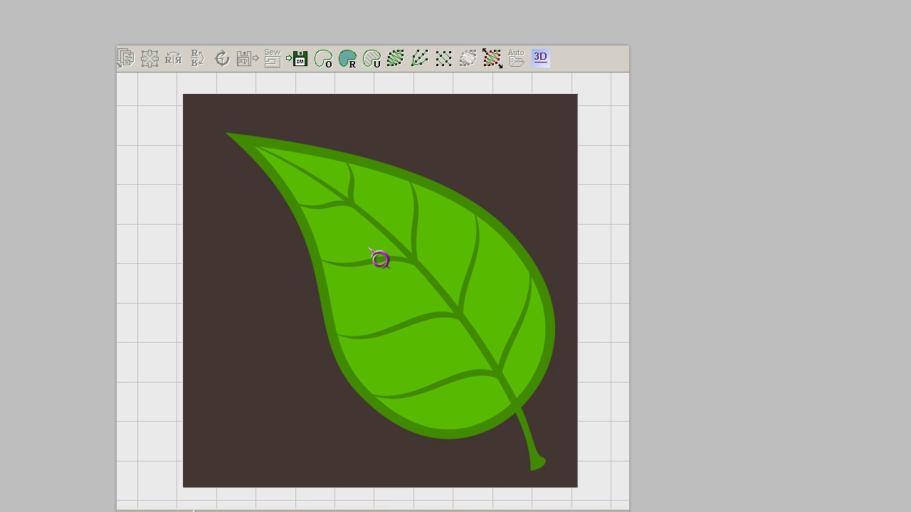
pyautogui.hotkey('alt', 'Tab')
pyautogui.hotkey('alt', 'Tab')
pyautogui.hotkey('alt', 'Tab')
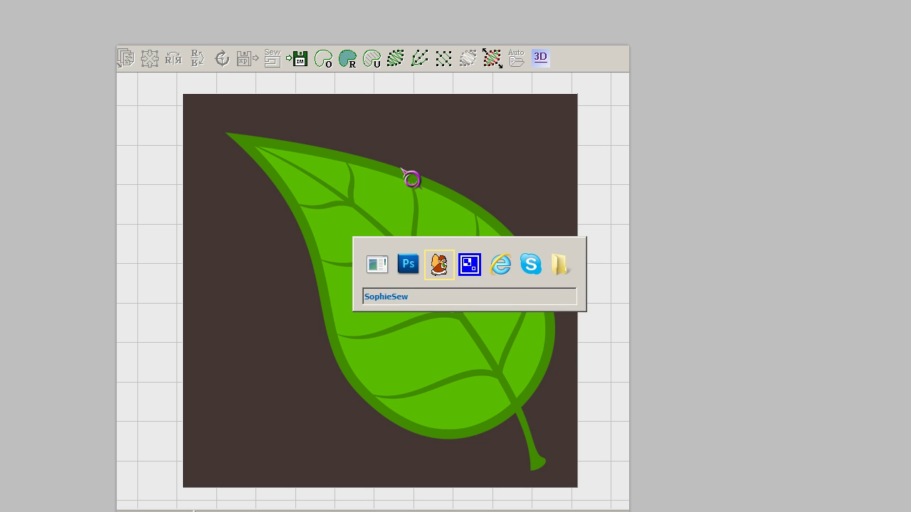
pyautogui.hotkey('alt', 'Tab')
pyautogui.hotkey('alt', 'Tab')
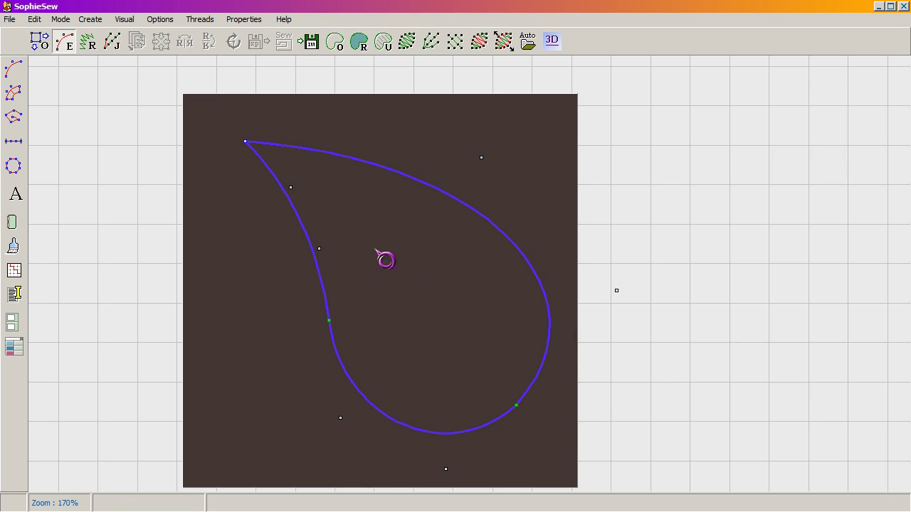
pyautogui.click(261, 293)
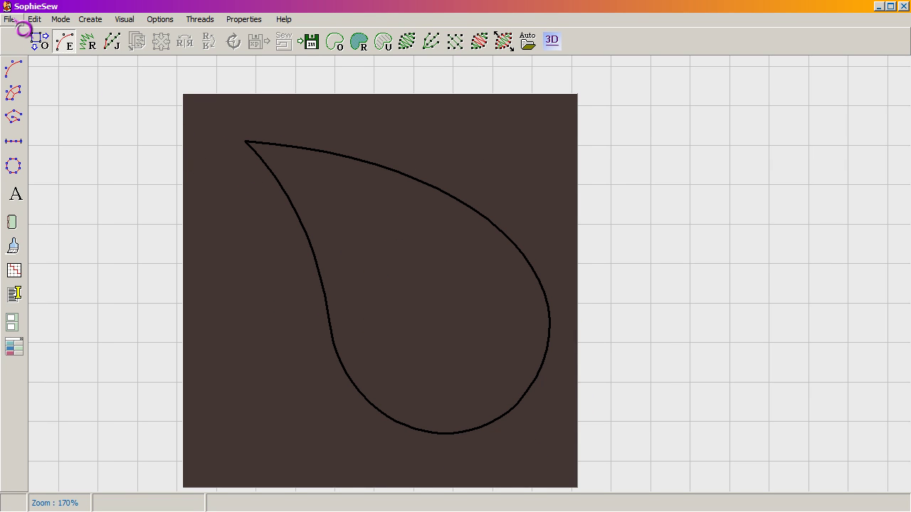
# Save the leaf outline as Leaf through Save As, overwriting the existing Leaf file.
pyautogui.click(10, 20)
pyautogui.click(44, 94)
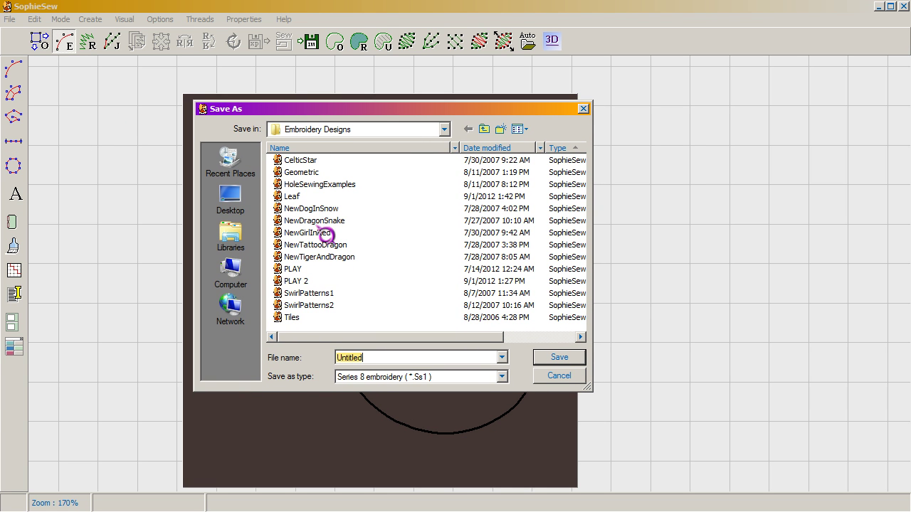
pyautogui.click(300, 199)
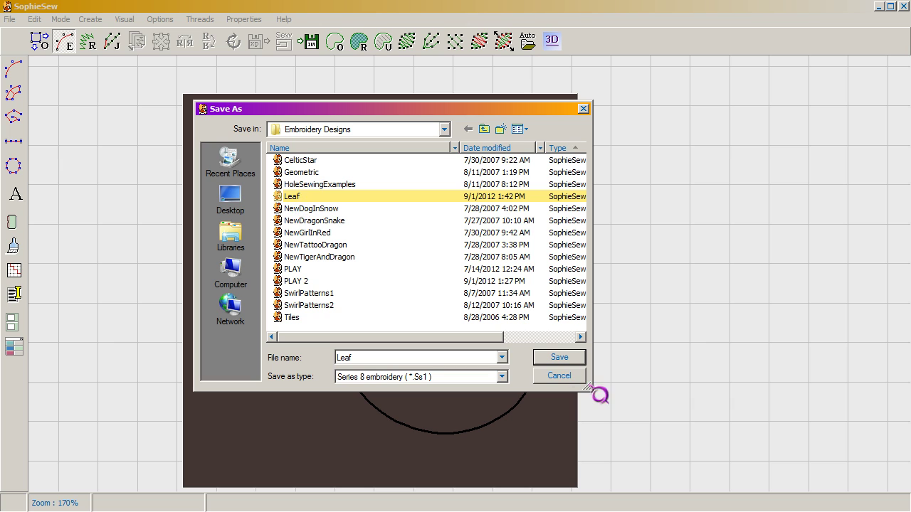
pyautogui.click(560, 362)
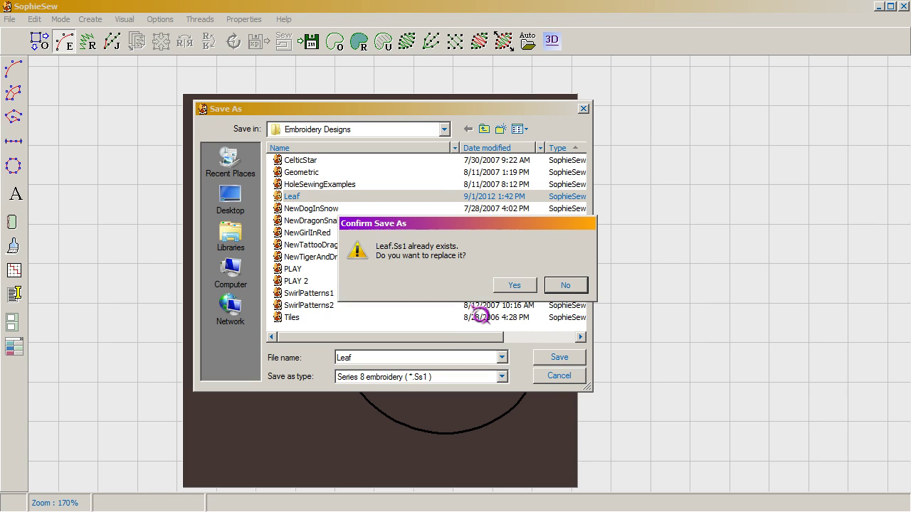
pyautogui.click(516, 286)
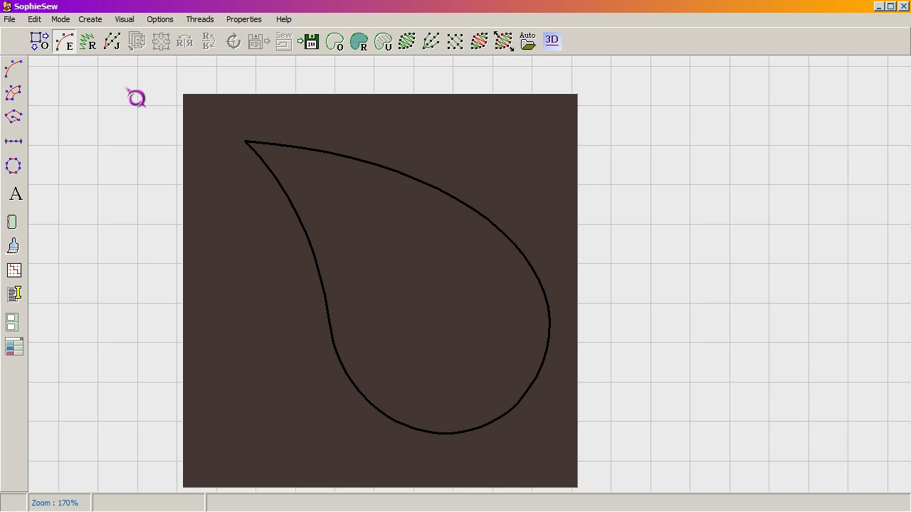
pyautogui.click(9, 19)
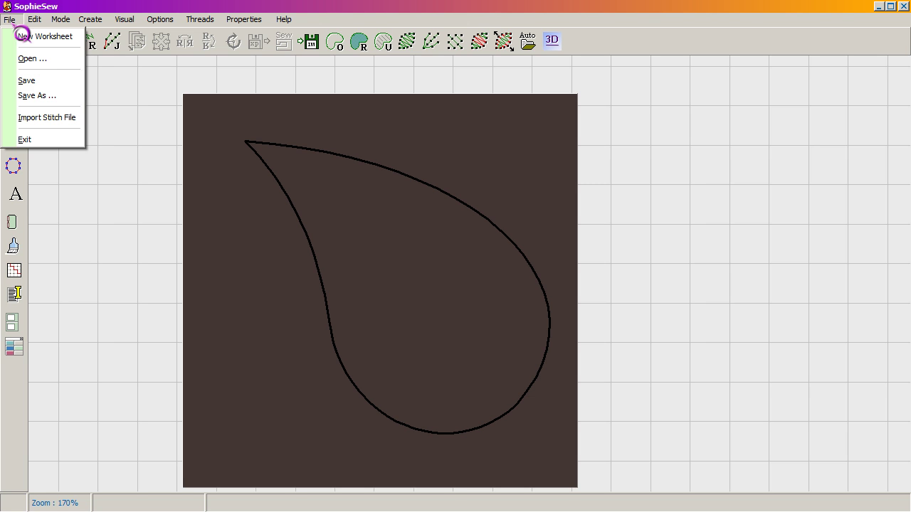
# Cancel the Save As dialog without saving and switch to Object Layout Mode.
pyautogui.click(32, 95)
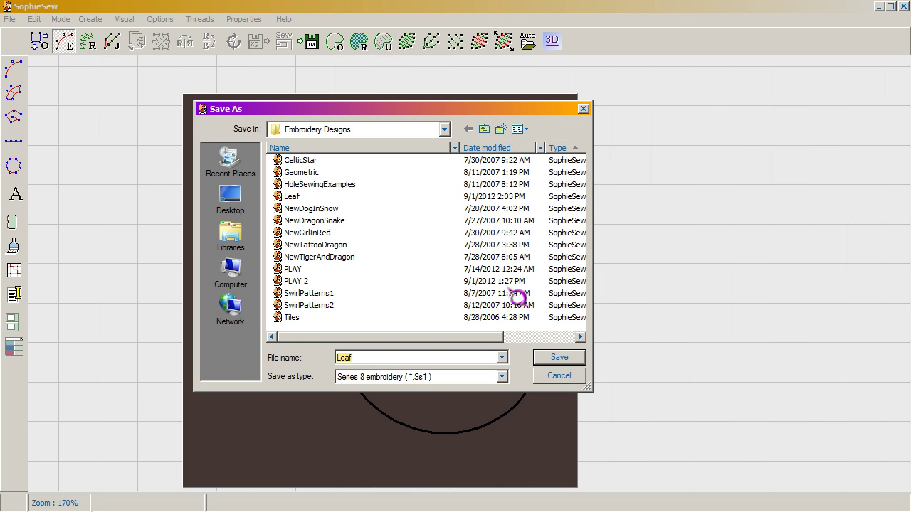
pyautogui.click(558, 381)
pyautogui.click(559, 376)
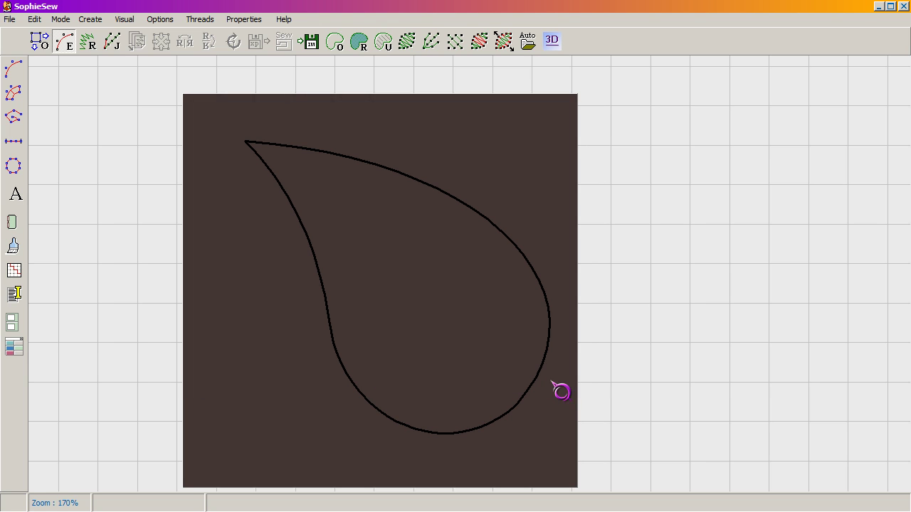
pyautogui.click(41, 46)
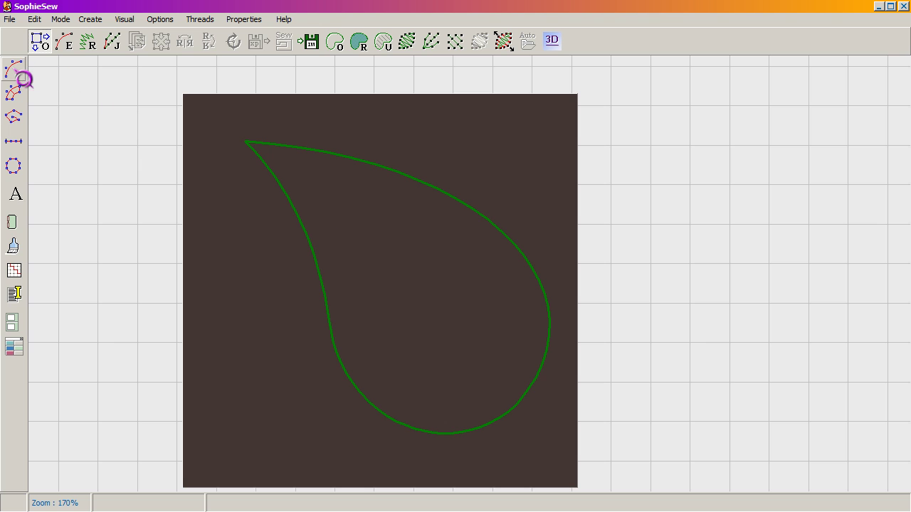
# Set the teardrop leaf outline to a visible Satin stitch in its Outline Properties.
pyautogui.click(278, 154)
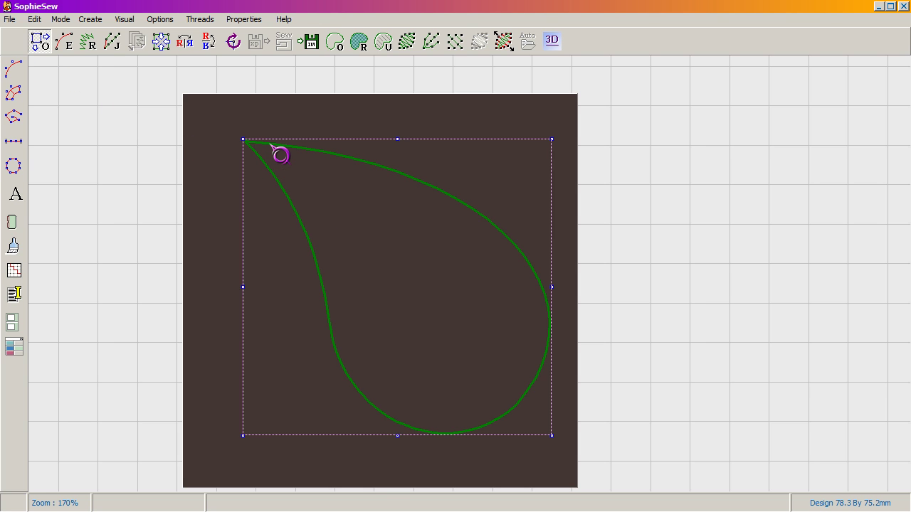
pyautogui.rightClick(290, 155)
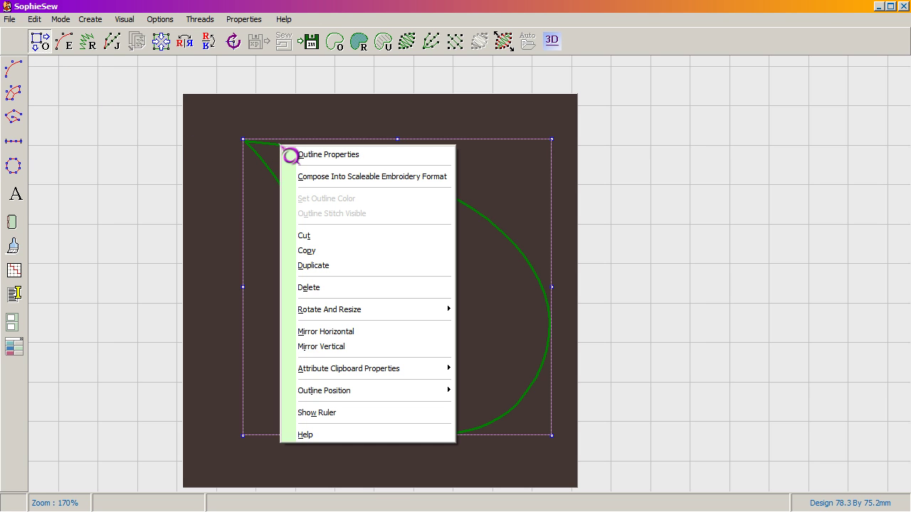
pyautogui.click(297, 157)
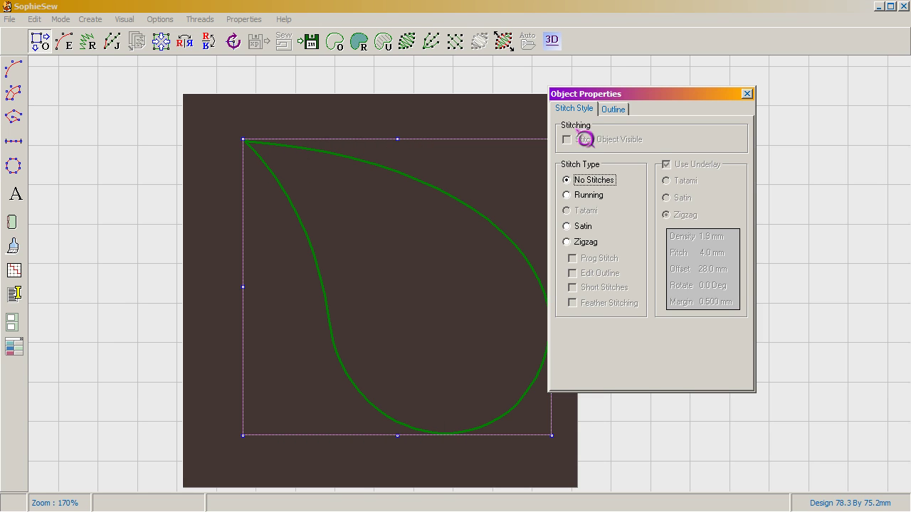
pyautogui.moveTo(635, 105); pyautogui.dragTo(669, 96)
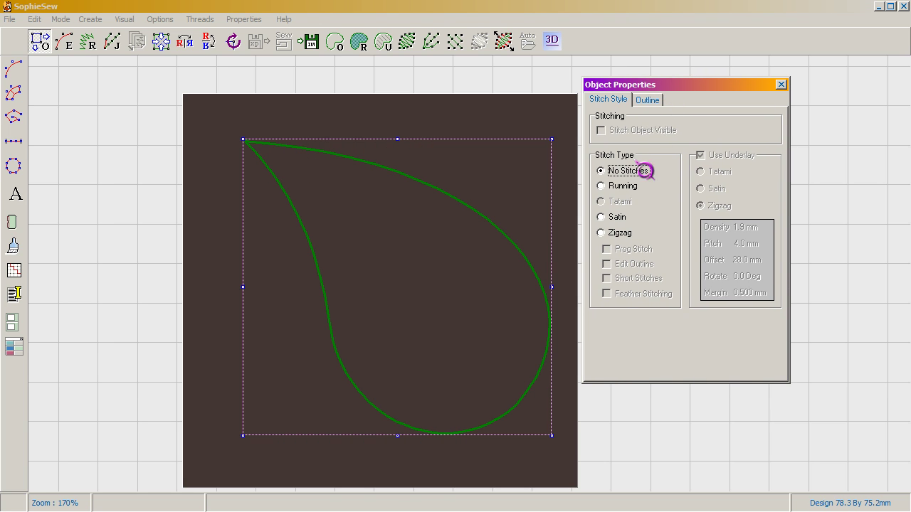
pyautogui.click(622, 185)
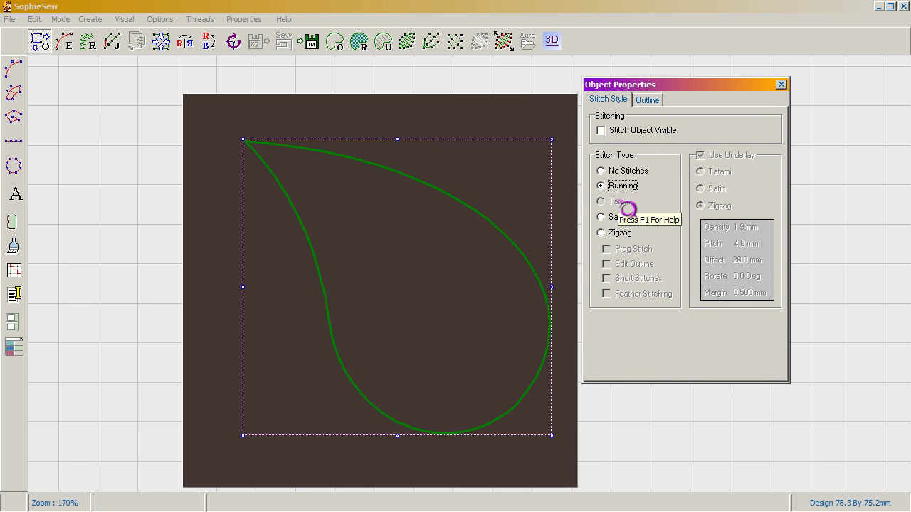
pyautogui.click(620, 233)
pyautogui.click(616, 217)
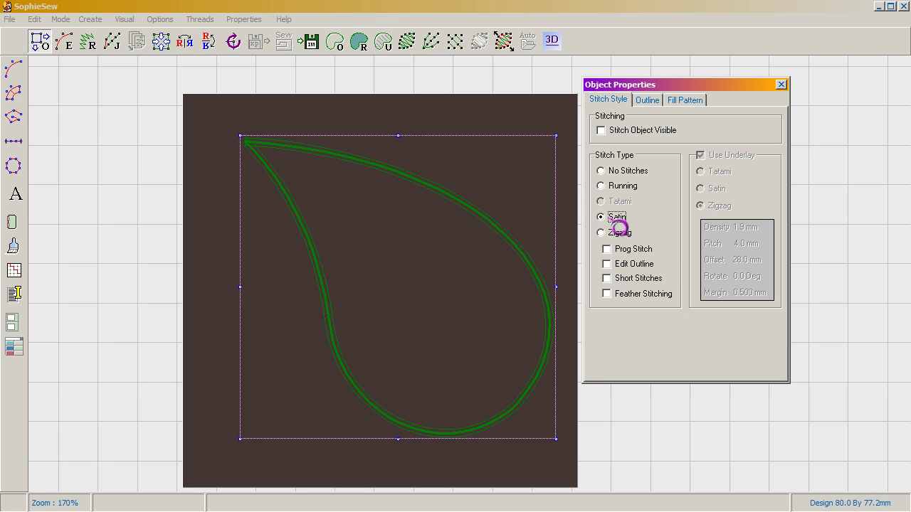
pyautogui.click(602, 132)
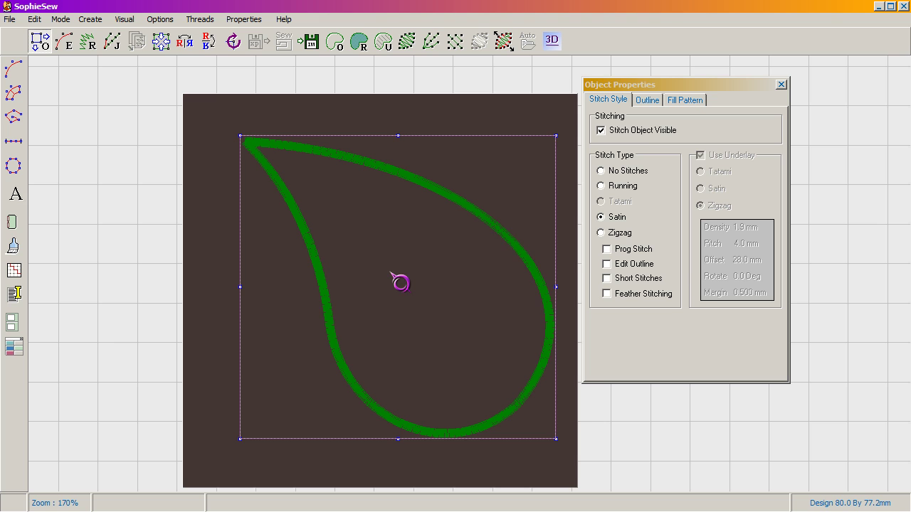
# Compare the design with the Photoshop leaf reference, then zoom in on the outline.
pyautogui.hotkey('alt', 'Tab')
pyautogui.hotkey('alt', 'Tab')
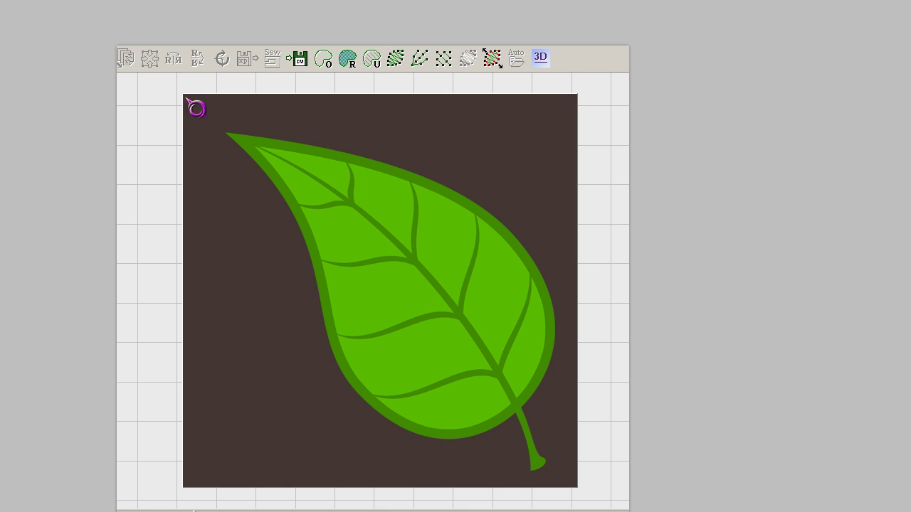
pyautogui.hotkey('alt', 'Tab')
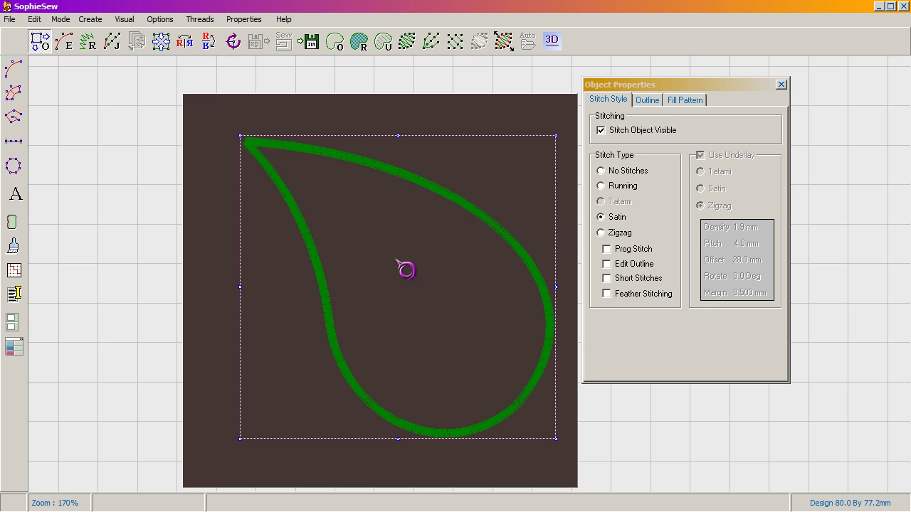
pyautogui.scroll(6, 396, 272)
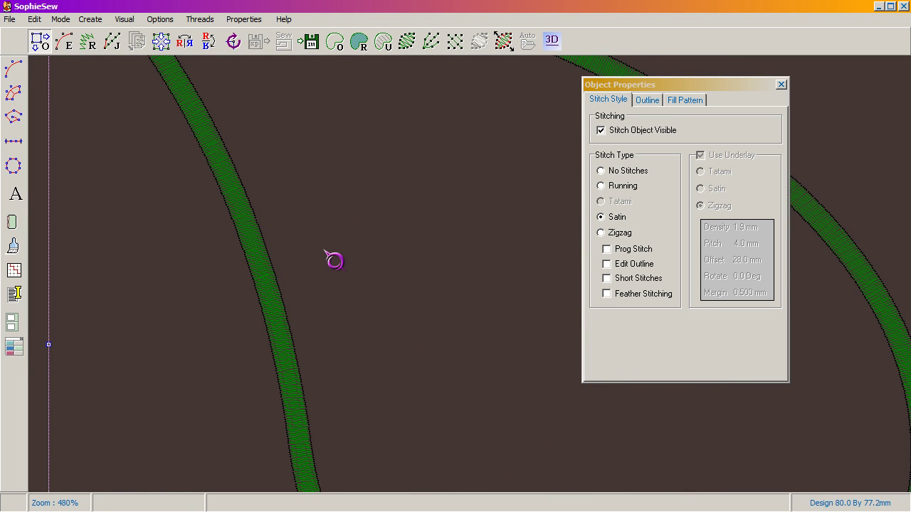
pyautogui.scroll(2, 207, 335)
pyautogui.scroll(-6, 289, 301)
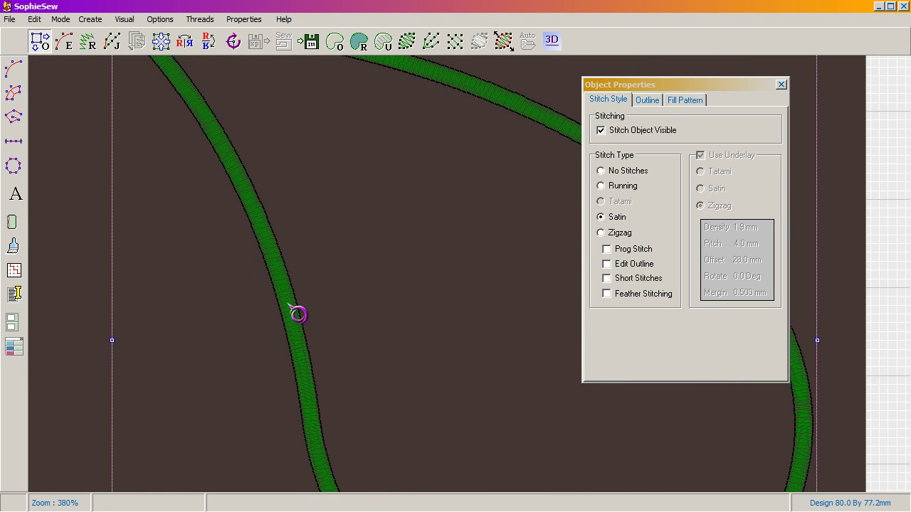
pyautogui.scroll(3, 297, 312)
pyautogui.scroll(-1, 338, 207)
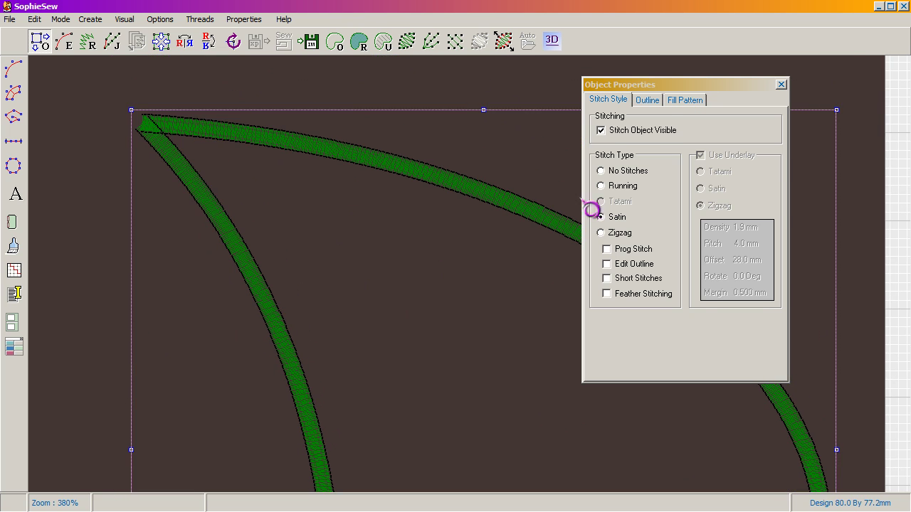
pyautogui.click(631, 139)
# Review the outline's stitch attributes and fill pattern settings in Object Properties.
pyautogui.click(649, 103)
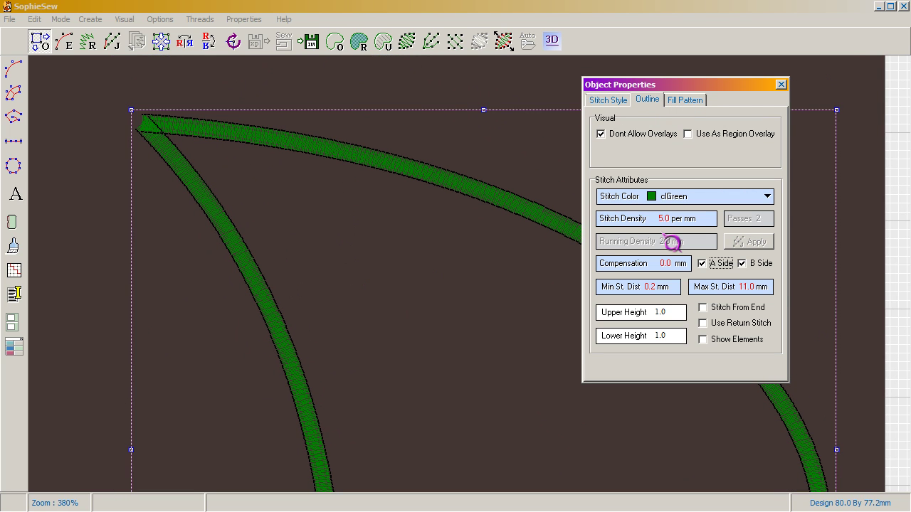
pyautogui.scroll(1, 675, 277)
pyautogui.scroll(12, 679, 276)
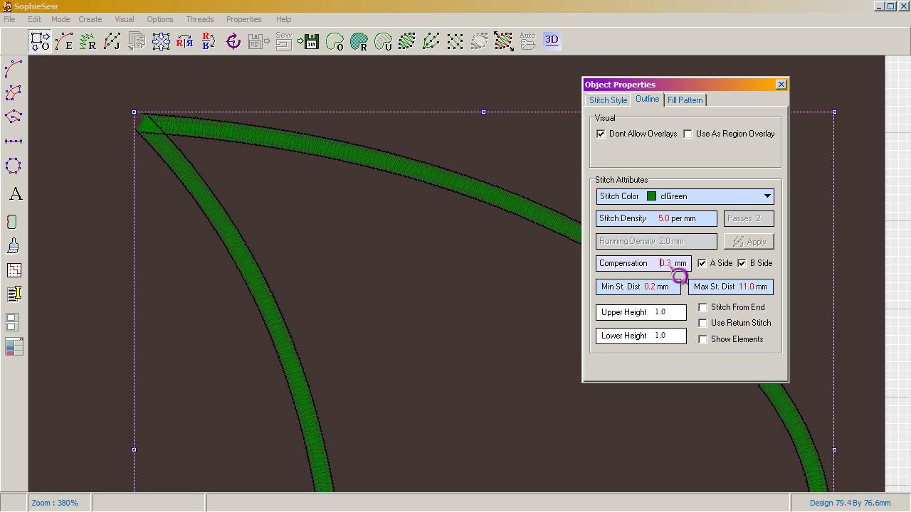
pyautogui.scroll(-12, 678, 277)
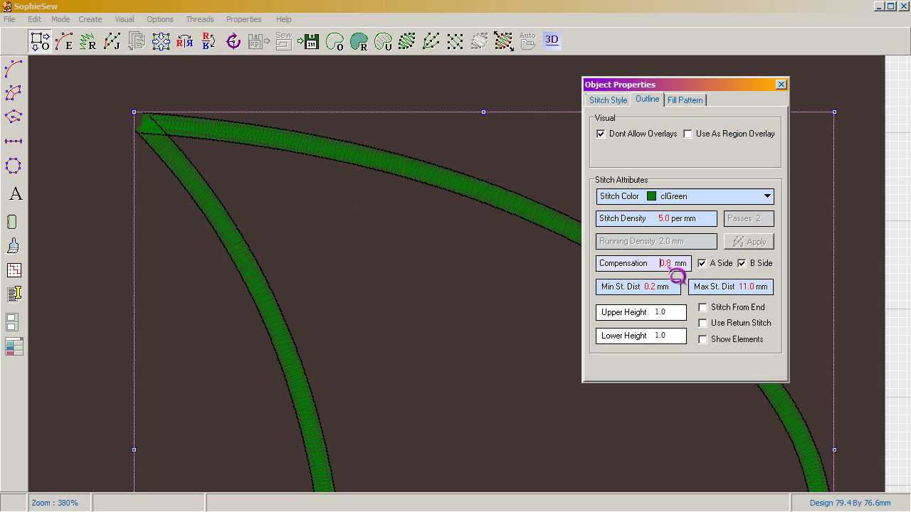
pyautogui.scroll(15, 676, 277)
pyautogui.scroll(20, 673, 276)
pyautogui.scroll(-20, 673, 276)
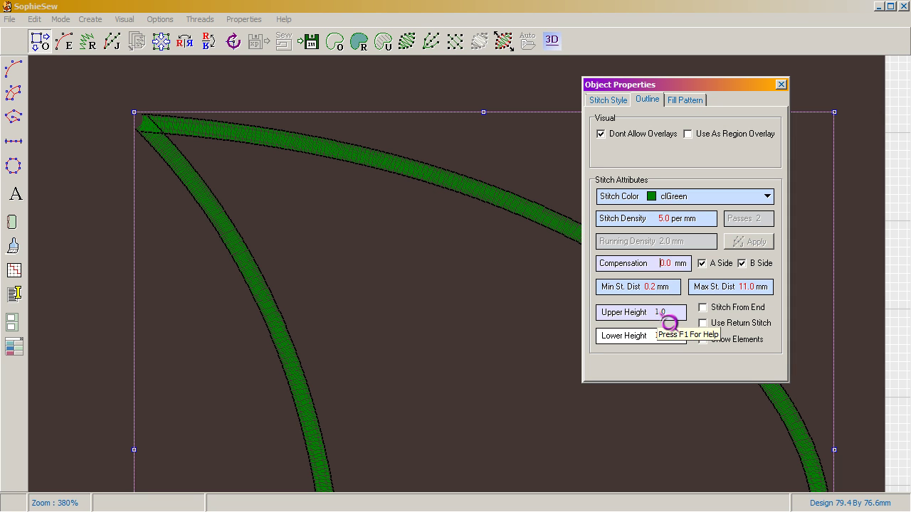
pyautogui.scroll(3, 670, 324)
pyautogui.scroll(-3, 669, 324)
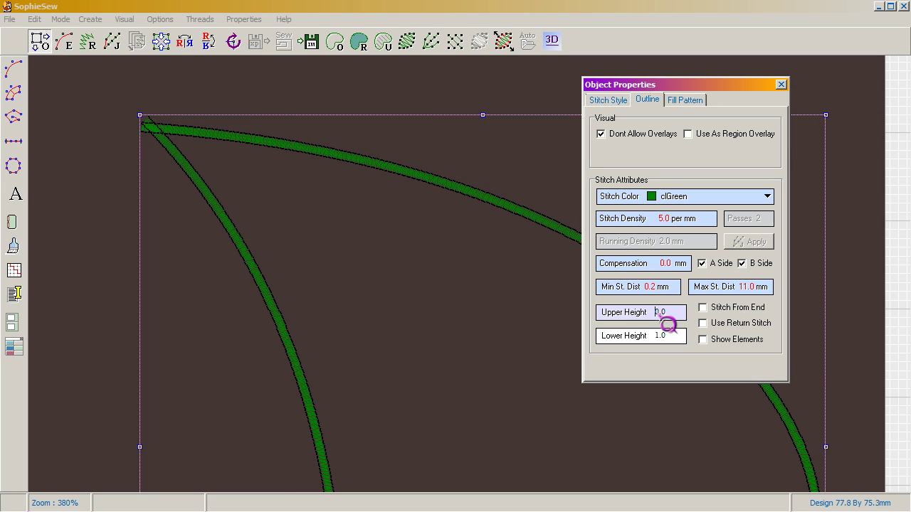
pyautogui.scroll(5, 670, 324)
pyautogui.scroll(-2, 668, 324)
pyautogui.scroll(-4, 668, 325)
pyautogui.scroll(4, 668, 343)
pyautogui.scroll(-5, 667, 345)
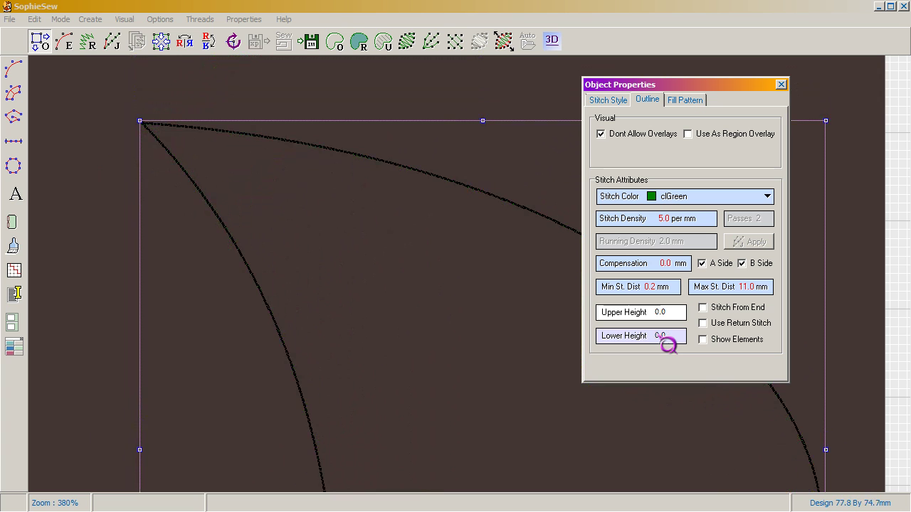
pyautogui.scroll(1, 668, 345)
pyautogui.scroll(1, 671, 325)
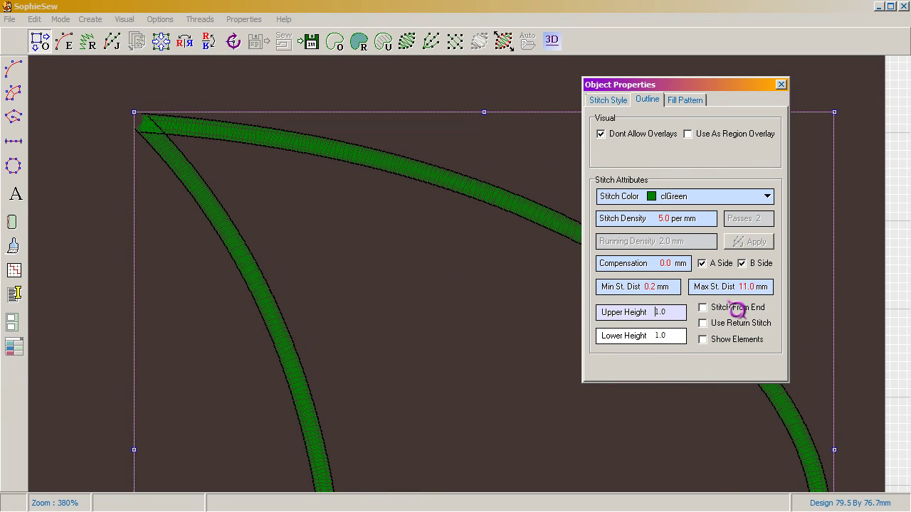
pyautogui.click(613, 102)
pyautogui.click(683, 99)
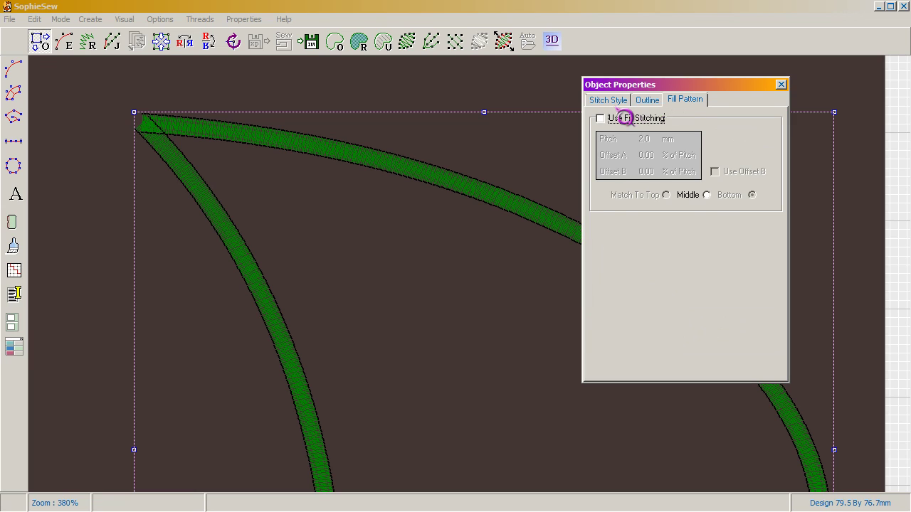
pyautogui.click(624, 117)
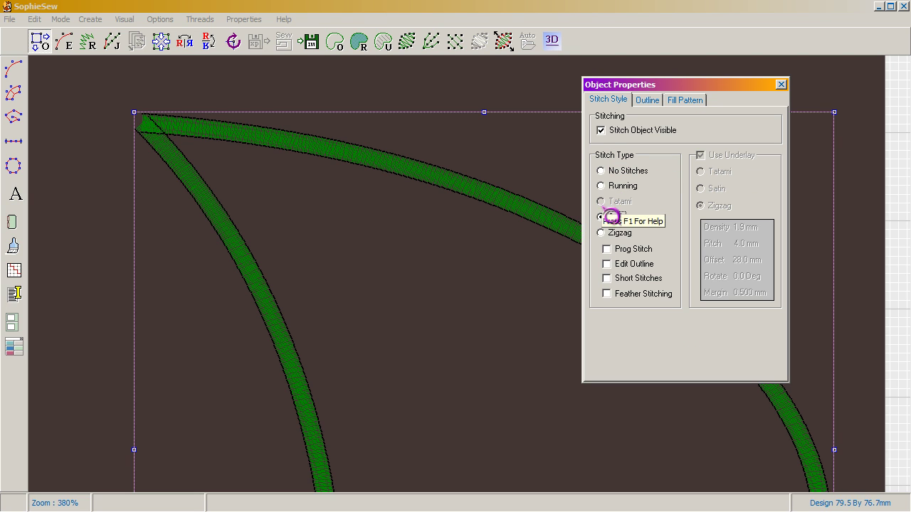
# Try Zigzag and Satin on the outline, then switch it to a running stitch.
pyautogui.click(616, 232)
pyautogui.click(616, 218)
pyautogui.click(621, 235)
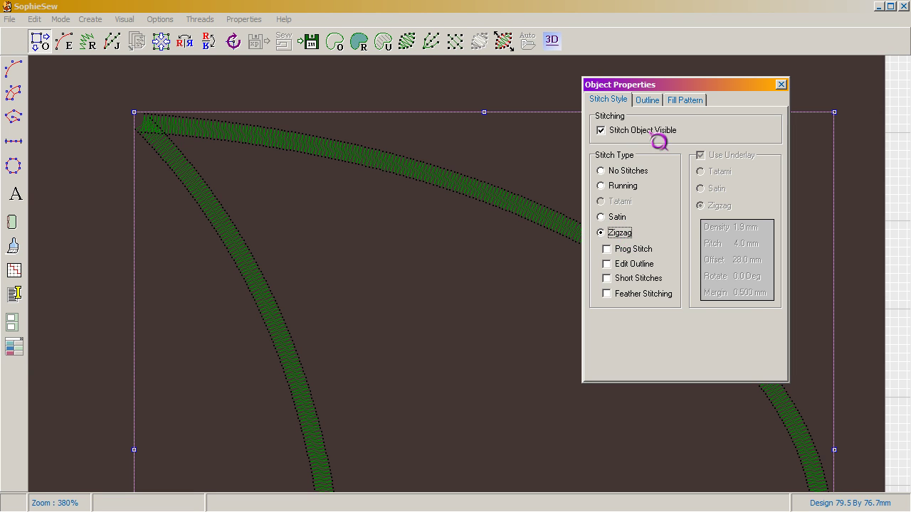
pyautogui.click(655, 101)
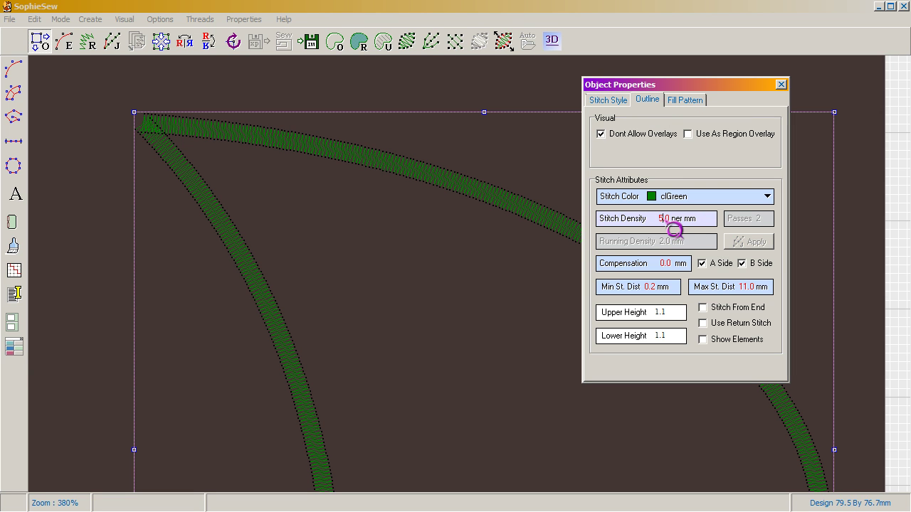
pyautogui.scroll(1, 674, 230)
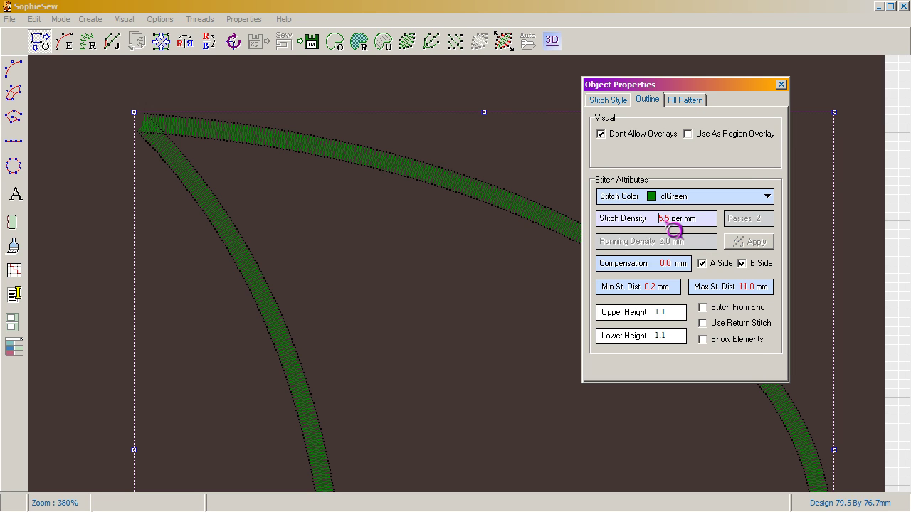
pyautogui.click(616, 104)
pyautogui.click(618, 227)
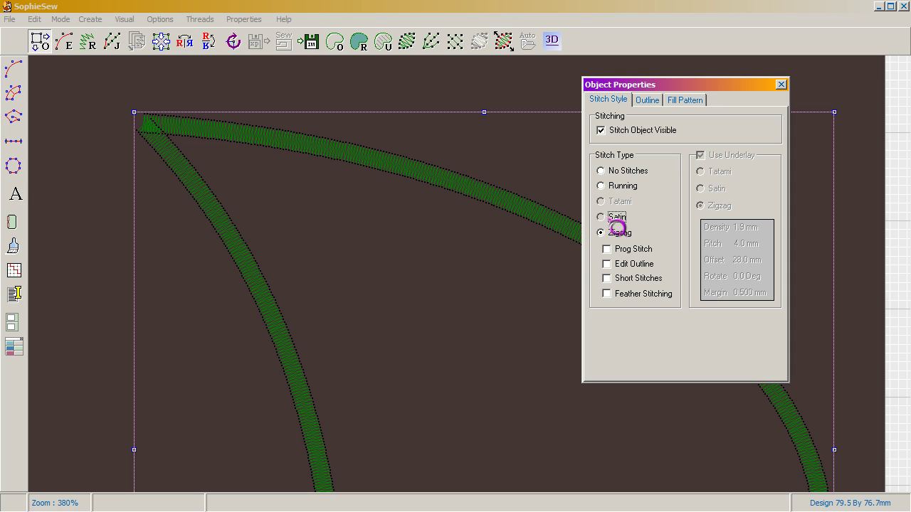
pyautogui.click(616, 218)
pyautogui.click(618, 232)
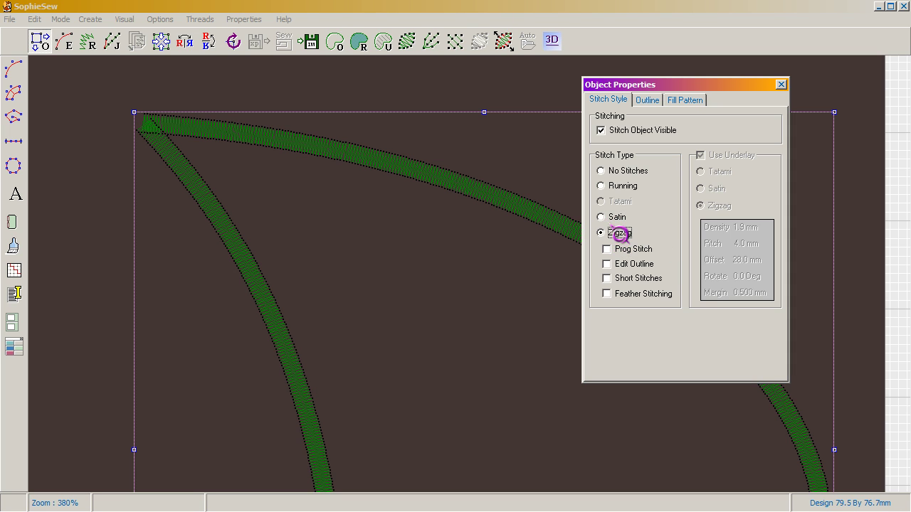
pyautogui.click(619, 190)
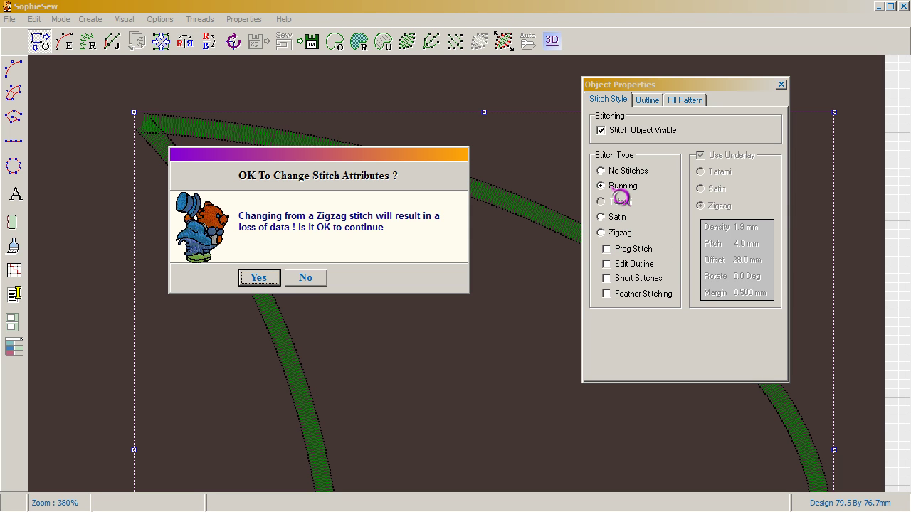
pyautogui.click(274, 284)
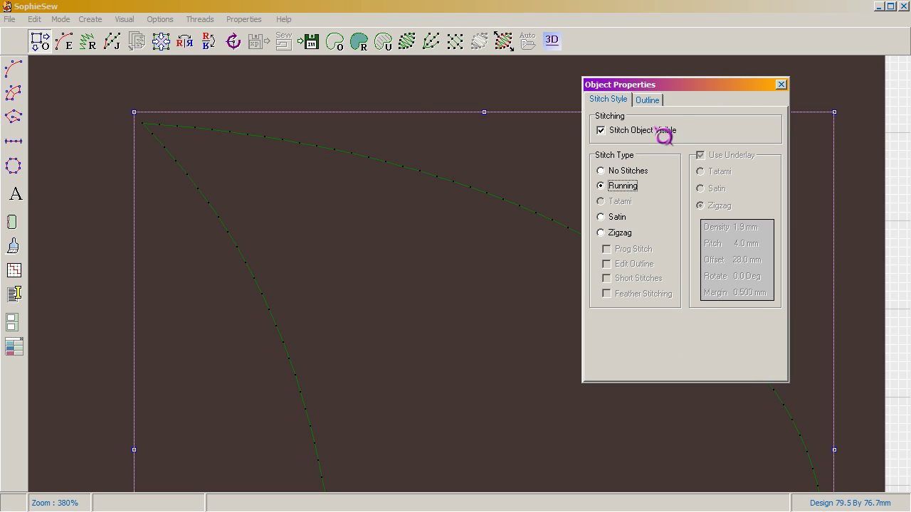
# Check the running stitch attributes, briefly try Zigzag, and confirm running stitch again.
pyautogui.click(652, 102)
pyautogui.scroll(1, 679, 252)
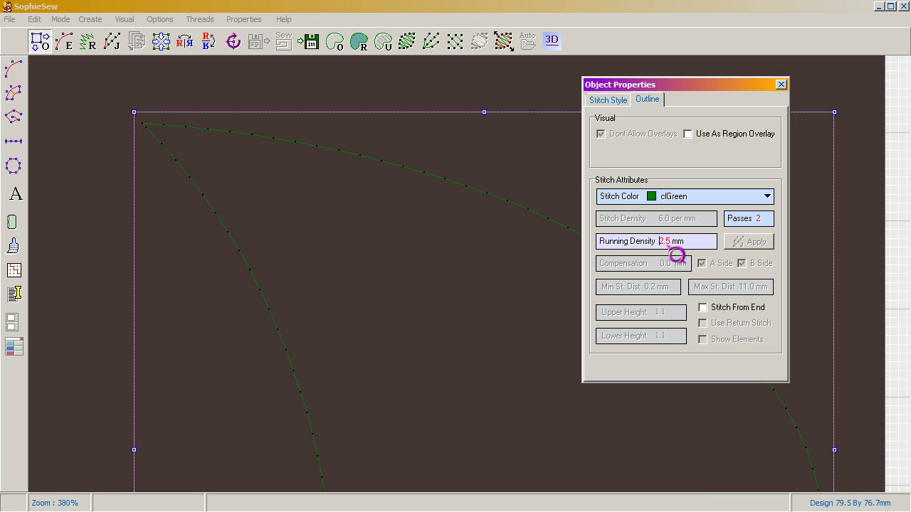
pyautogui.click(617, 103)
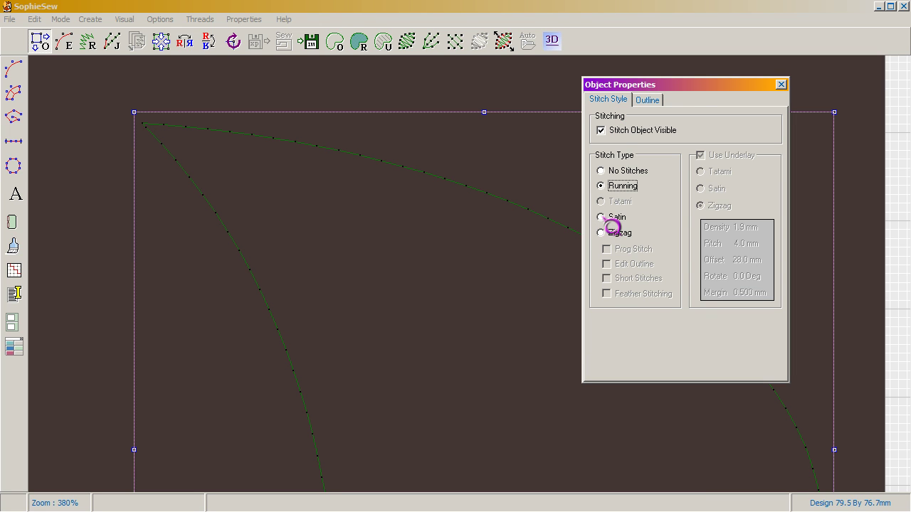
pyautogui.click(613, 238)
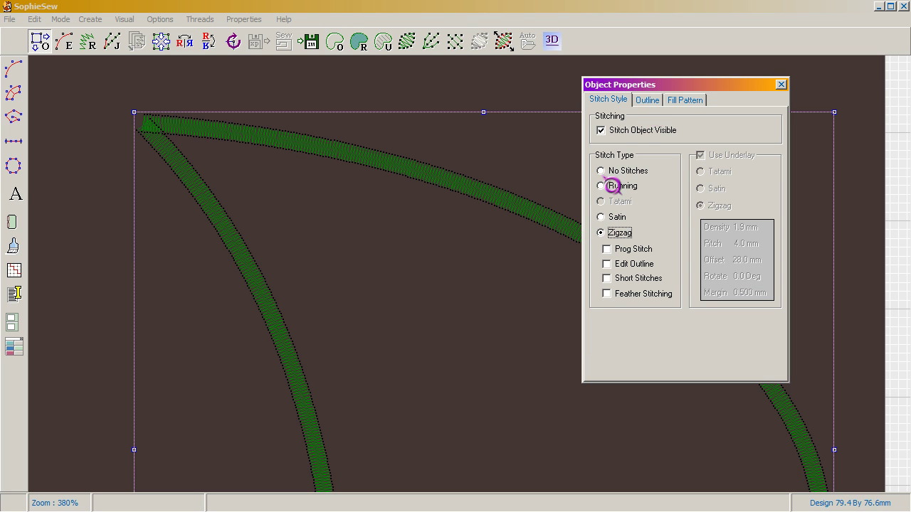
pyautogui.click(613, 187)
pyautogui.click(265, 279)
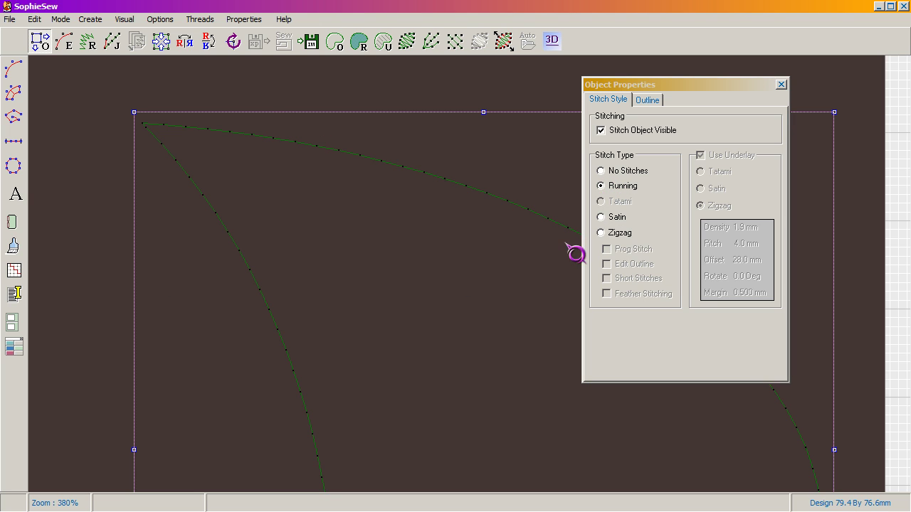
# Make the outline Zigzag with a stitch density of 6.0 per mm and close the dialog.
pyautogui.click(629, 240)
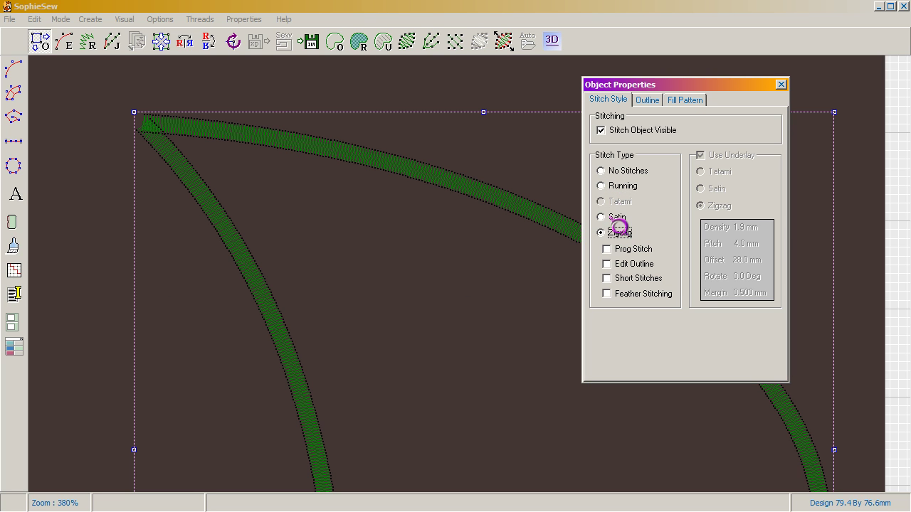
pyautogui.click(647, 100)
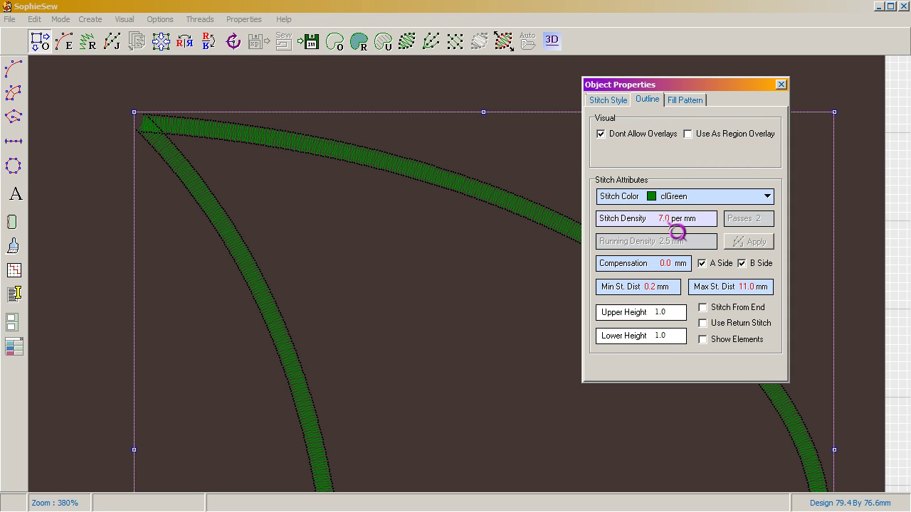
pyautogui.click(617, 101)
pyautogui.click(619, 225)
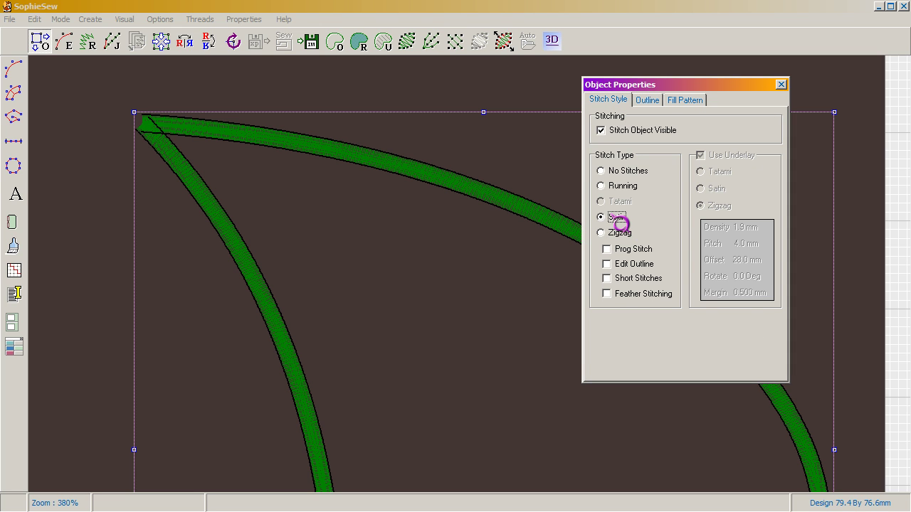
pyautogui.click(616, 221)
pyautogui.click(619, 234)
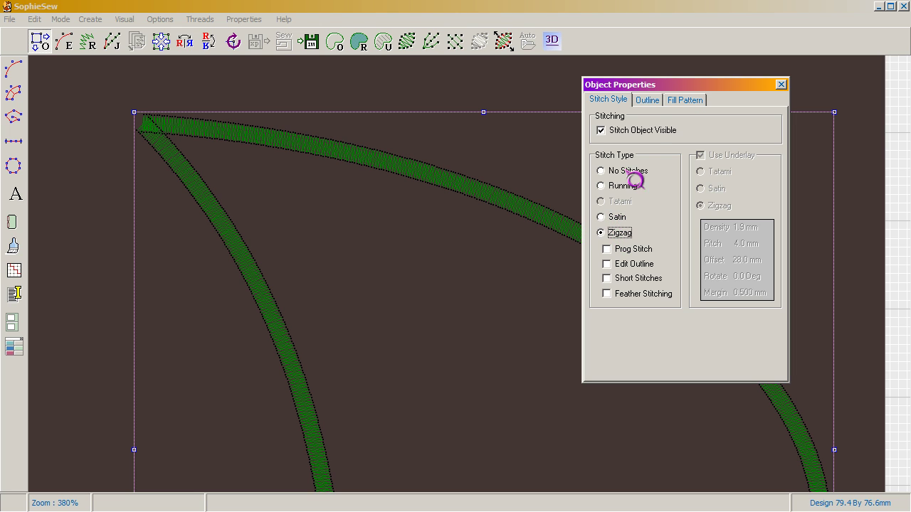
pyautogui.click(649, 101)
pyautogui.click(665, 221)
pyautogui.scroll(-1, 665, 220)
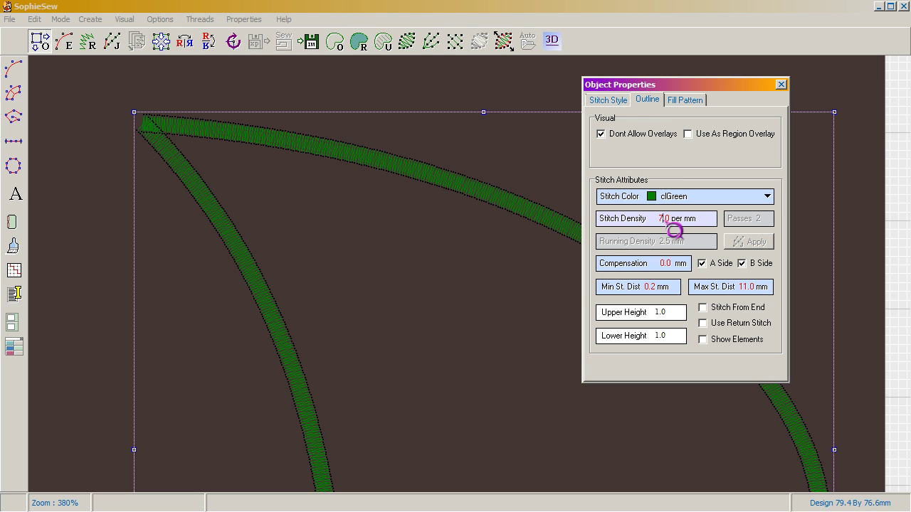
pyautogui.click(780, 85)
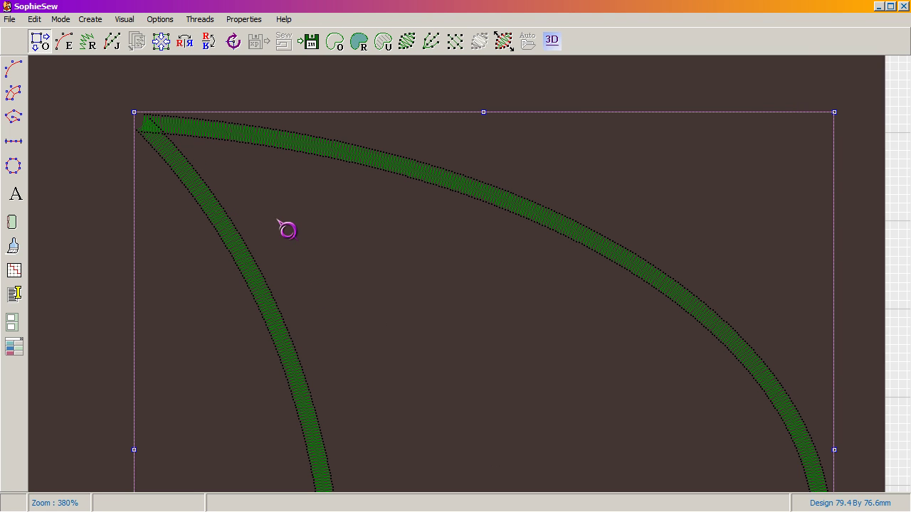
# Zoom out to 220% and pan so the whole zigzag leaf outline sits on the grid.
pyautogui.scroll(-2, 429, 301)
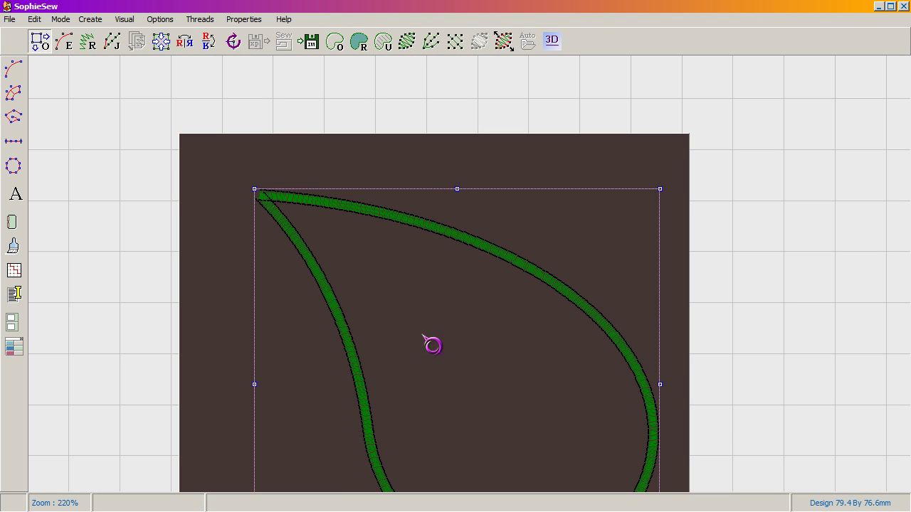
pyautogui.moveTo(444, 382); pyautogui.dragTo(380, 266)
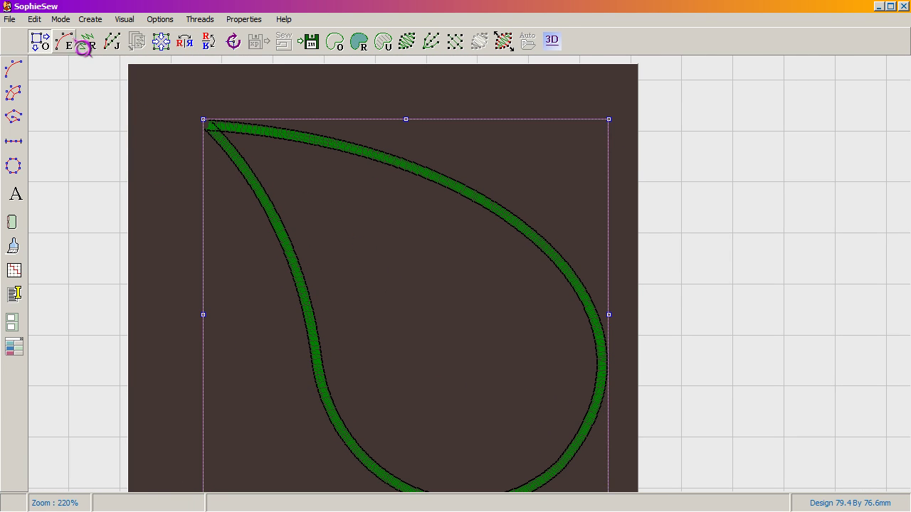
pyautogui.click(172, 90)
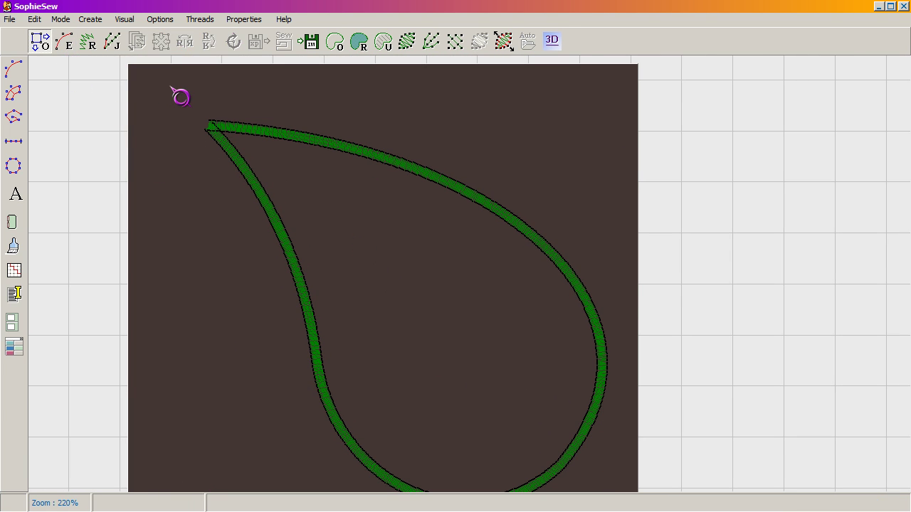
pyautogui.click(64, 41)
pyautogui.click(39, 40)
pyautogui.rightClick(244, 138)
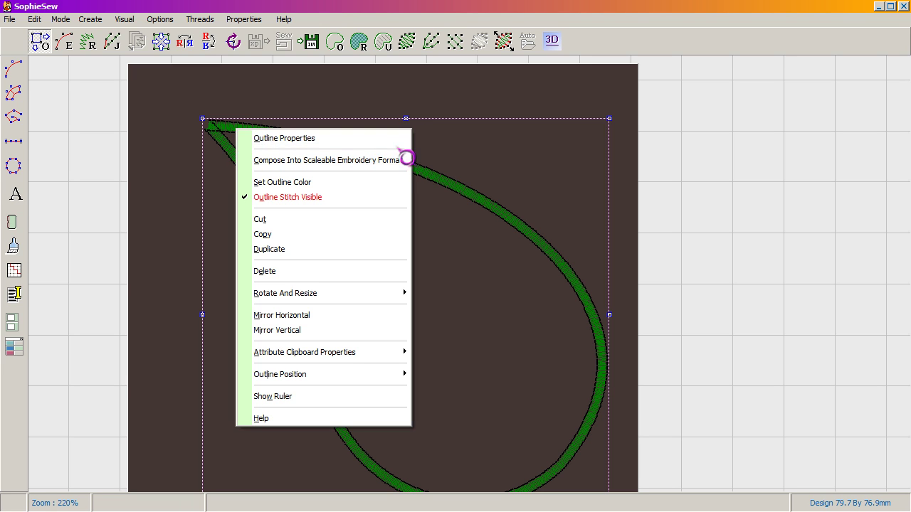
pyautogui.click(71, 78)
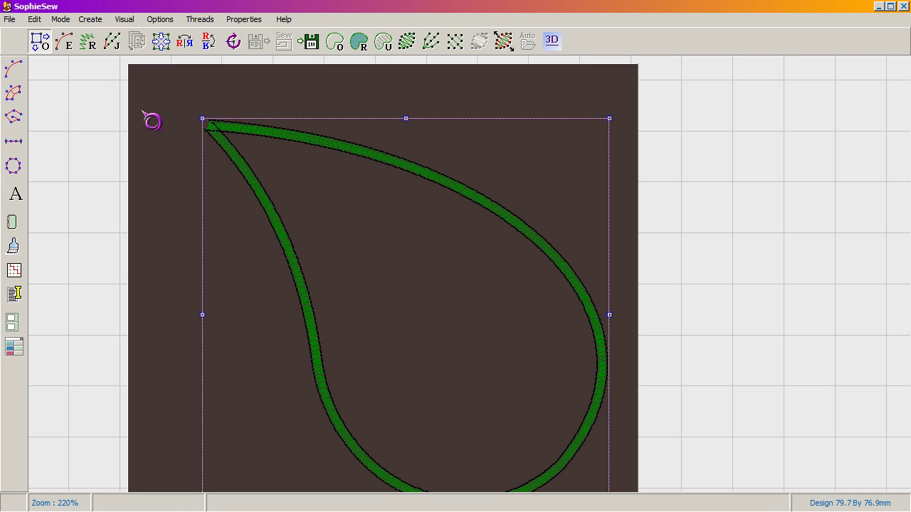
# Build a fill region from the leaf outline, closing the path at the tip and declining the permanent jump.
pyautogui.click(89, 43)
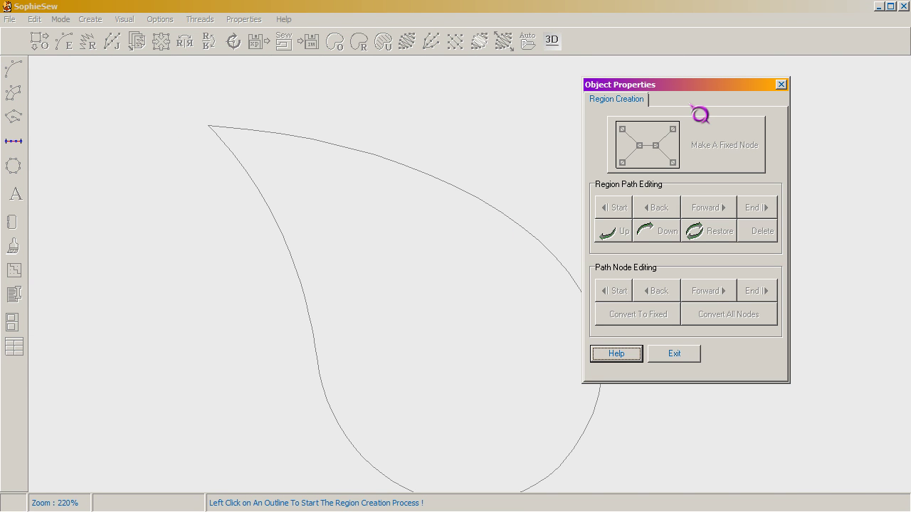
pyautogui.moveTo(678, 88); pyautogui.dragTo(731, 112)
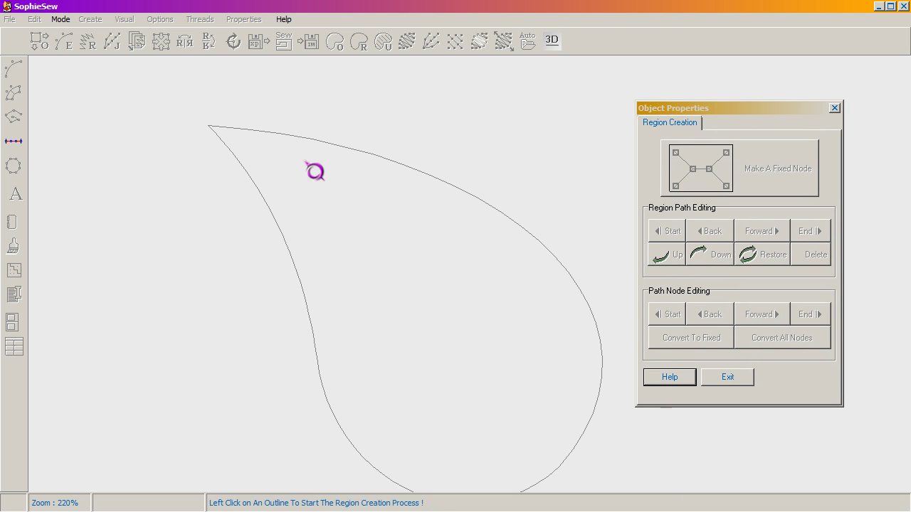
pyautogui.click(295, 138)
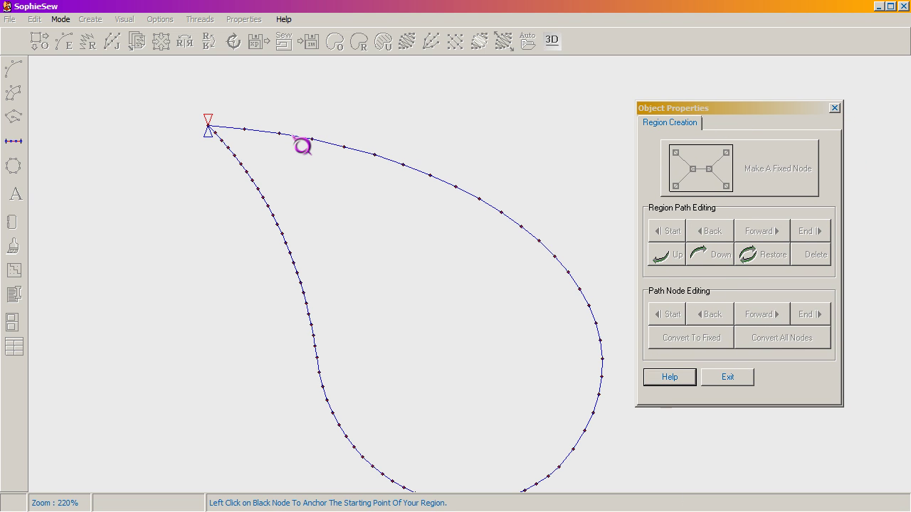
pyautogui.click(217, 138)
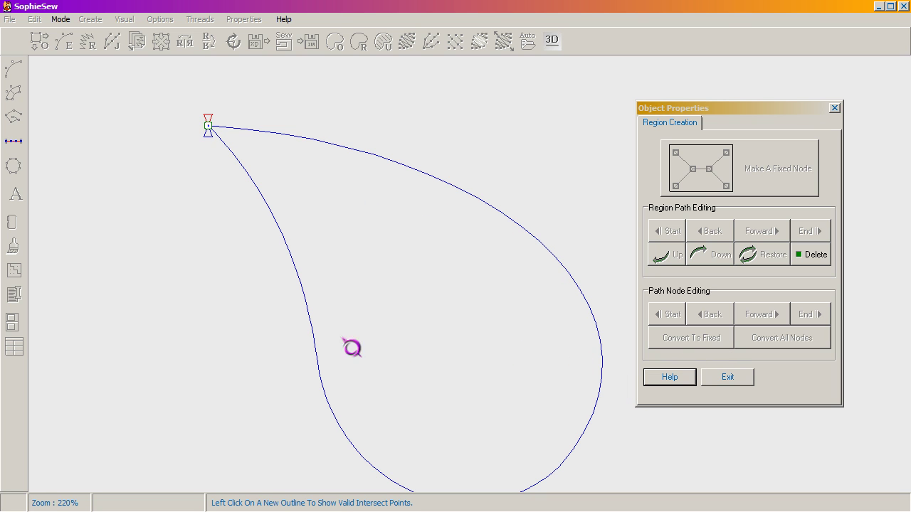
pyautogui.click(219, 139)
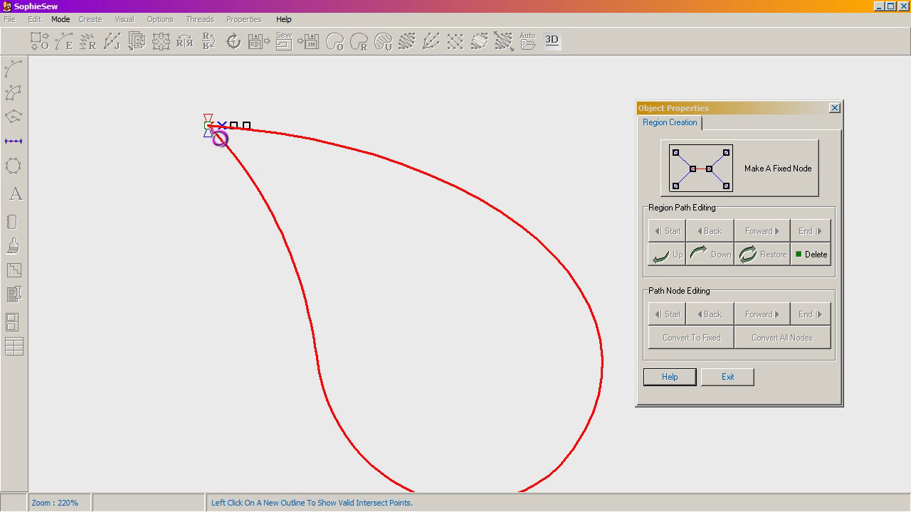
pyautogui.click(228, 138)
pyautogui.click(232, 137)
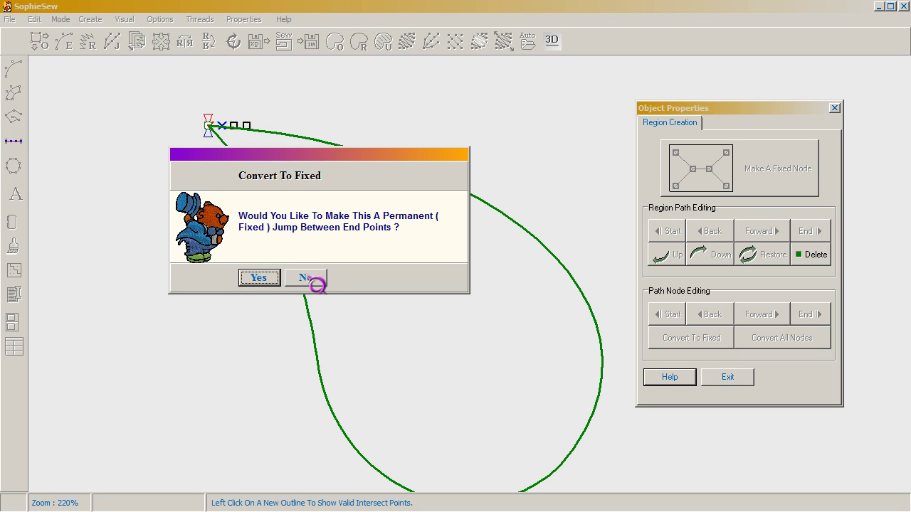
pyautogui.click(312, 286)
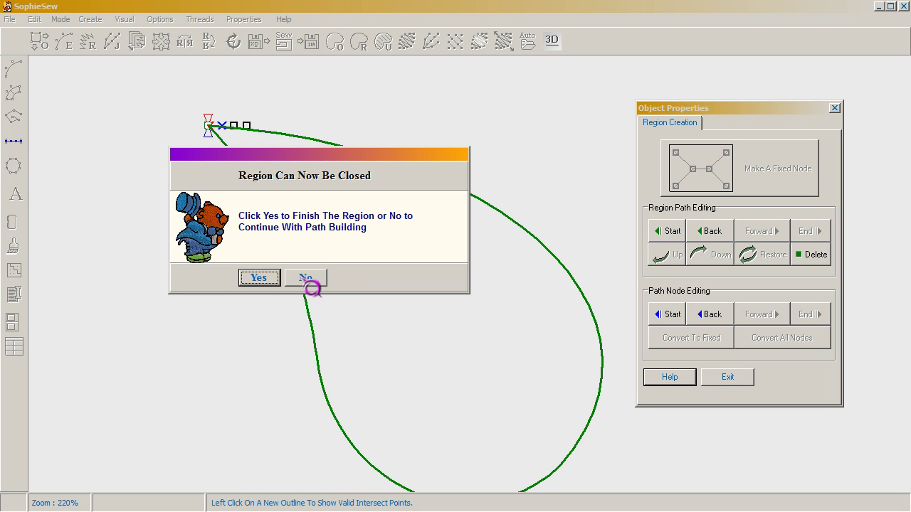
pyautogui.click(259, 279)
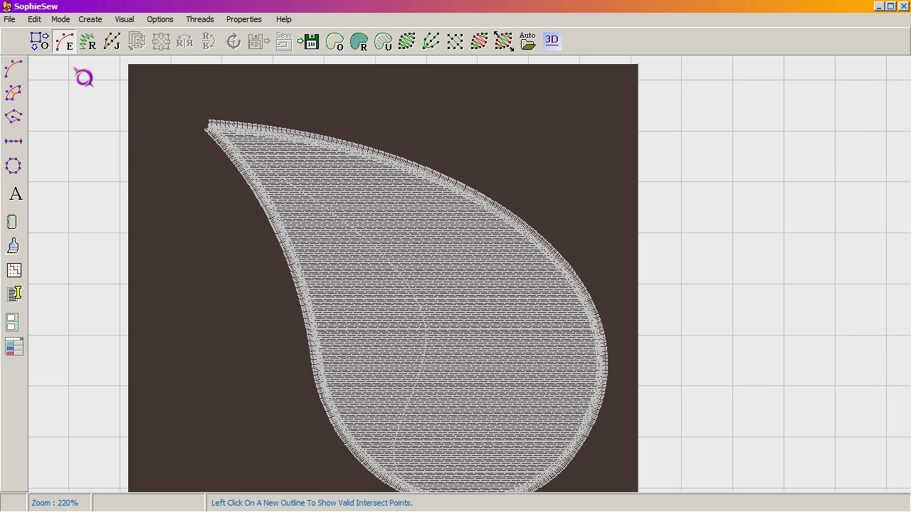
# Recolour the leaf outline to Madeira 1103 Green, Dark Pine in its properties.
pyautogui.click(42, 47)
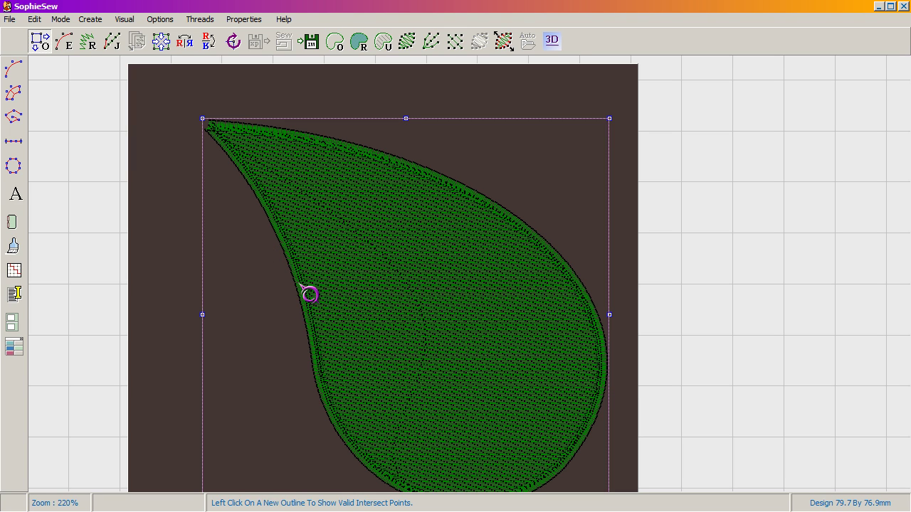
pyautogui.rightClick(309, 294)
pyautogui.click(312, 294)
pyautogui.moveTo(739, 109); pyautogui.dragTo(623, 98)
pyautogui.click(629, 103)
pyautogui.click(589, 105)
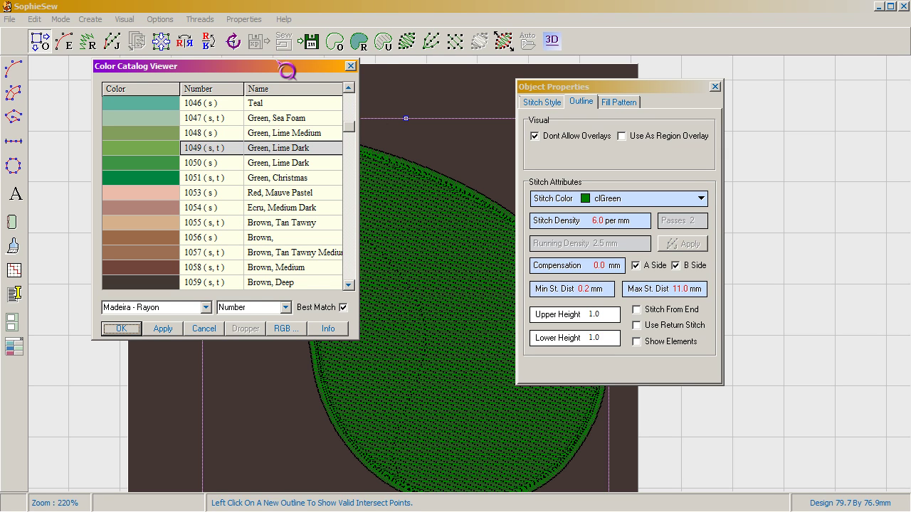
pyautogui.moveTo(287, 67); pyautogui.dragTo(340, 99)
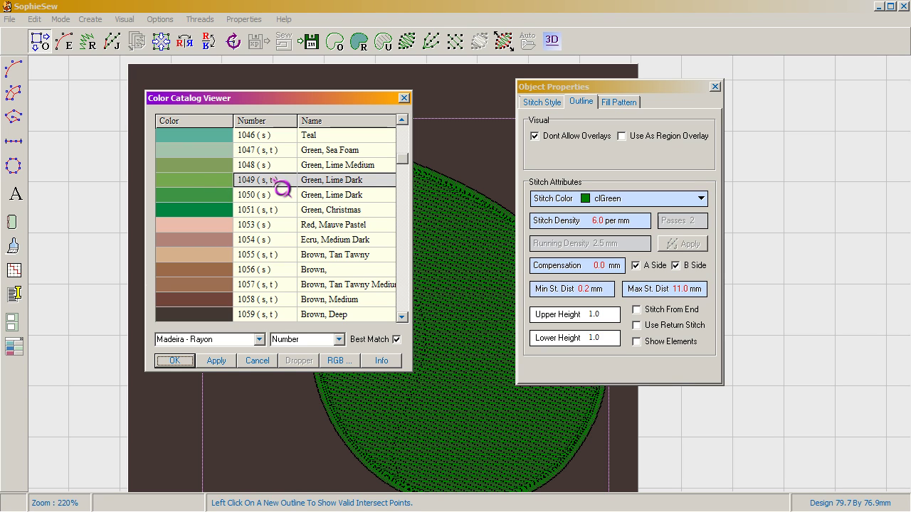
pyautogui.click(214, 211)
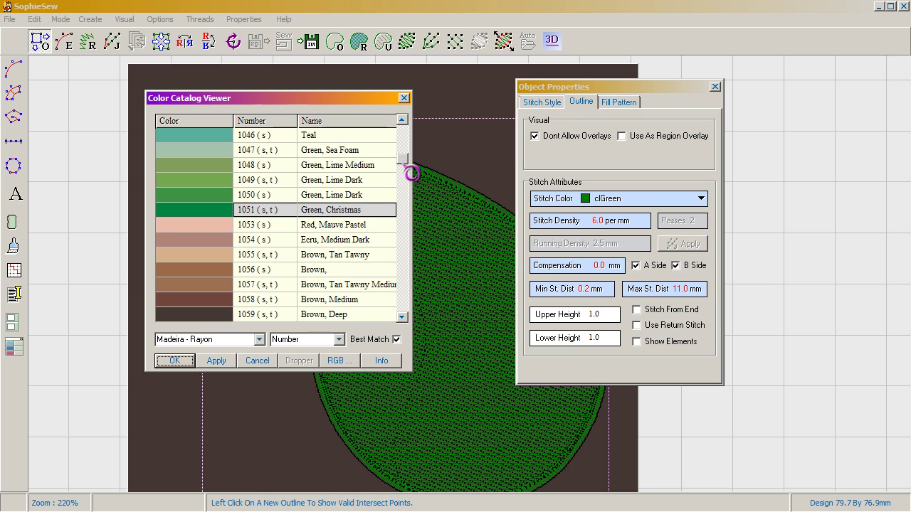
pyautogui.scroll(6, 411, 160)
pyautogui.moveTo(411, 161); pyautogui.dragTo(408, 201)
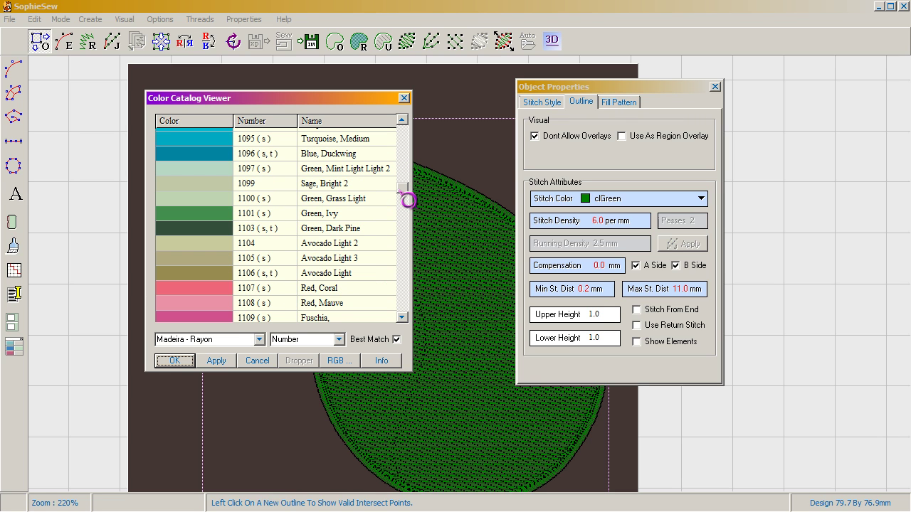
pyautogui.click(234, 228)
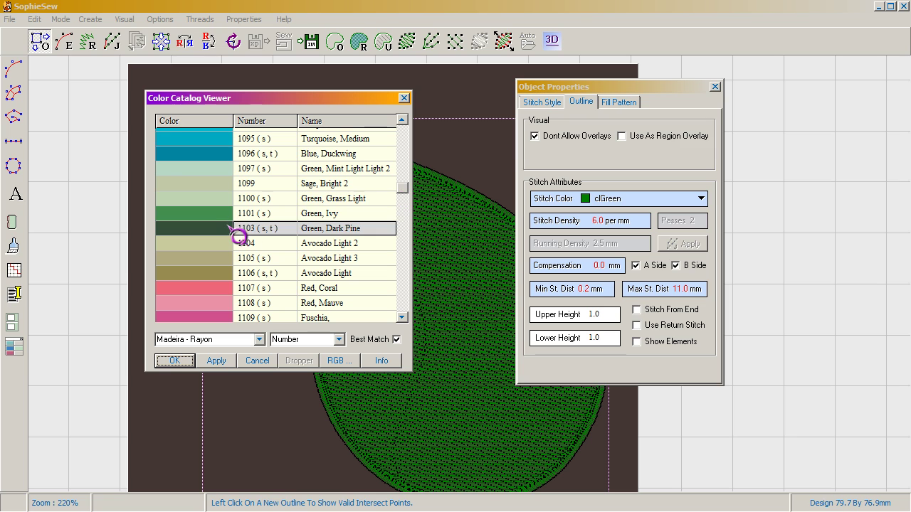
pyautogui.click(183, 365)
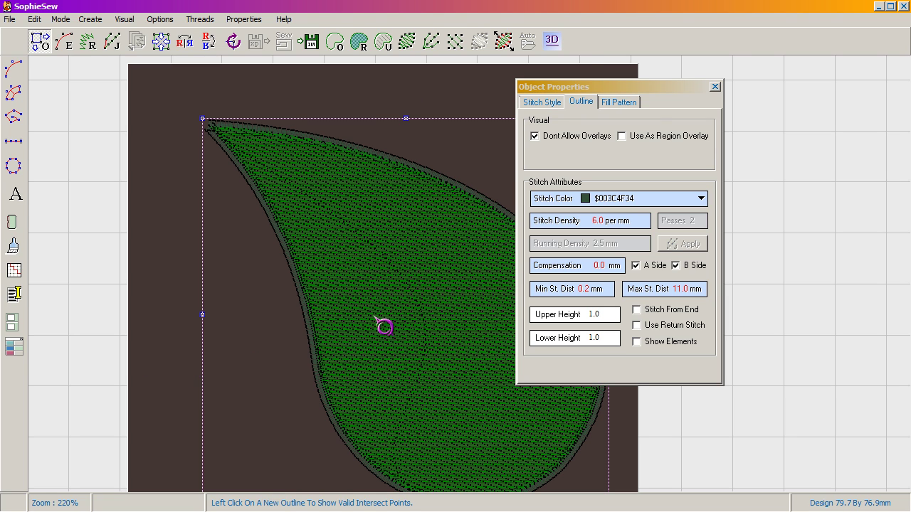
pyautogui.click(715, 87)
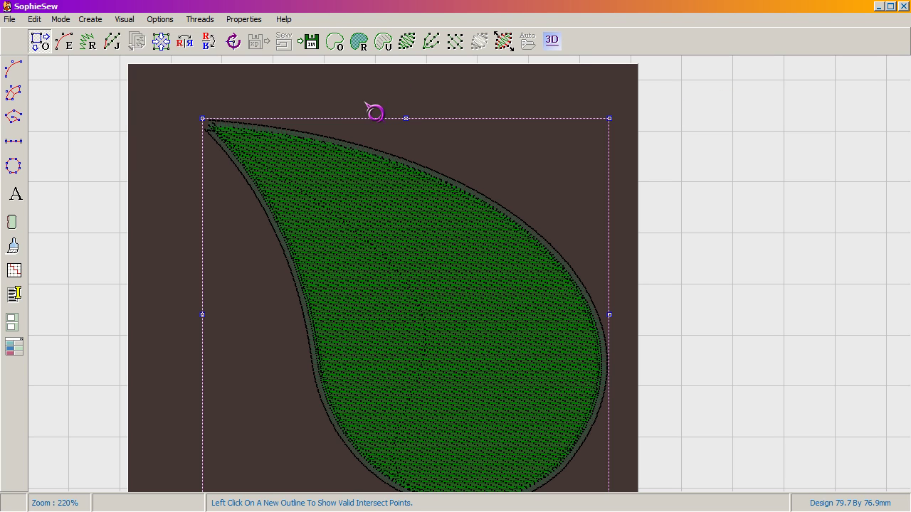
# Check the reference leaf, then set the outline colour to Madeira 1050 Green, Lime Dark.
pyautogui.hotkey('alt', 'Tab')
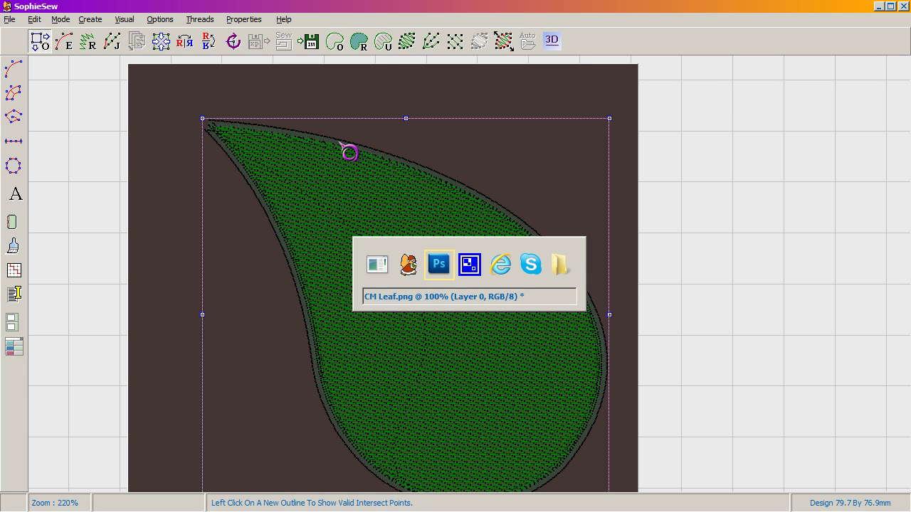
pyautogui.hotkey('alt', 'Tab')
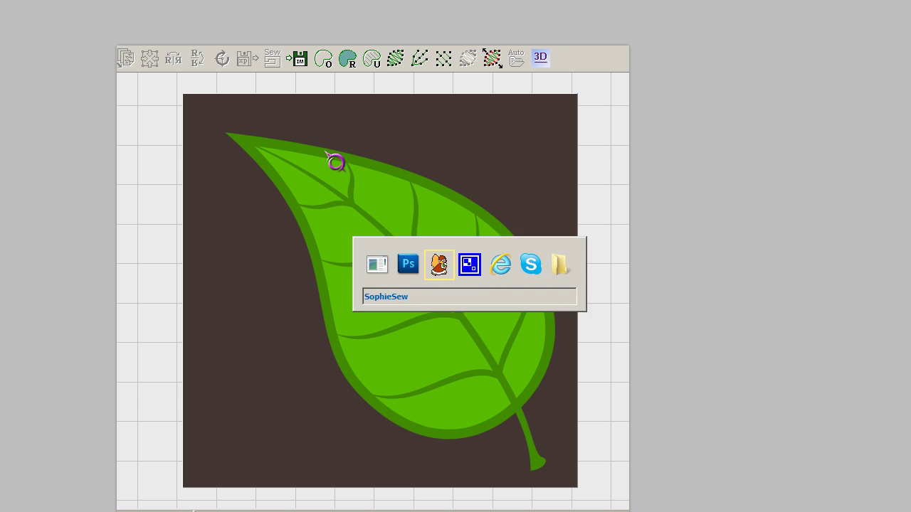
pyautogui.doubleClick(276, 216)
pyautogui.click(618, 101)
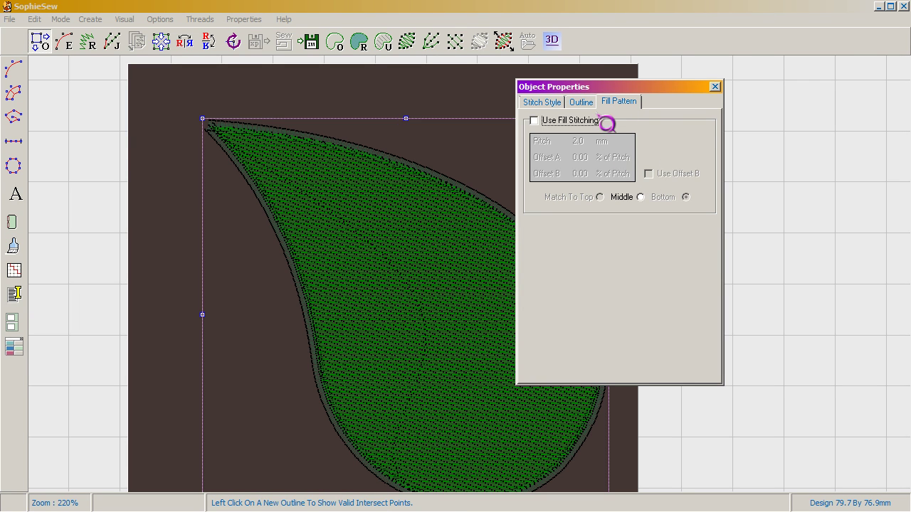
pyautogui.click(588, 105)
pyautogui.click(703, 202)
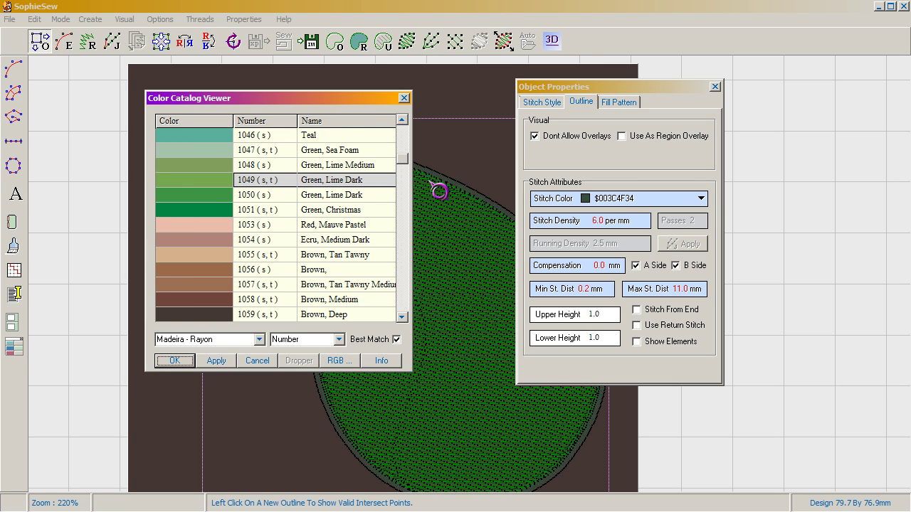
pyautogui.moveTo(409, 162); pyautogui.dragTo(418, 189)
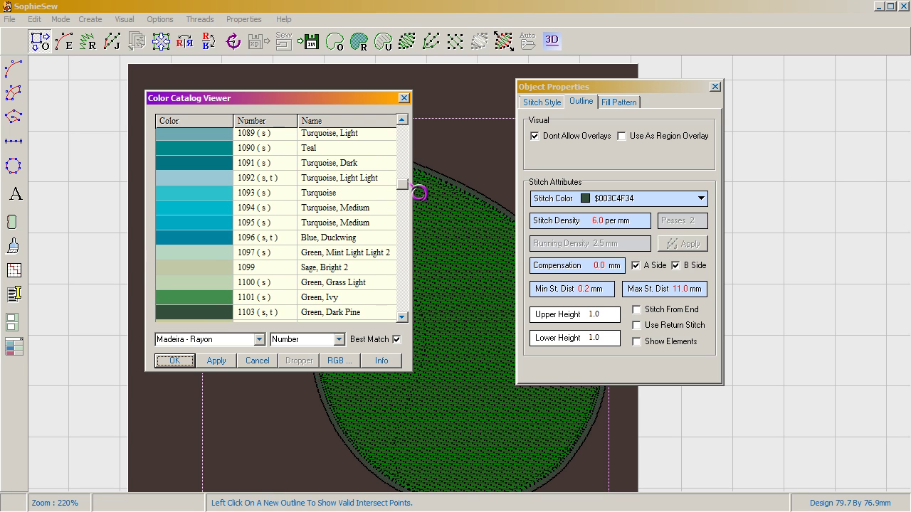
pyautogui.click(207, 298)
pyautogui.click(174, 361)
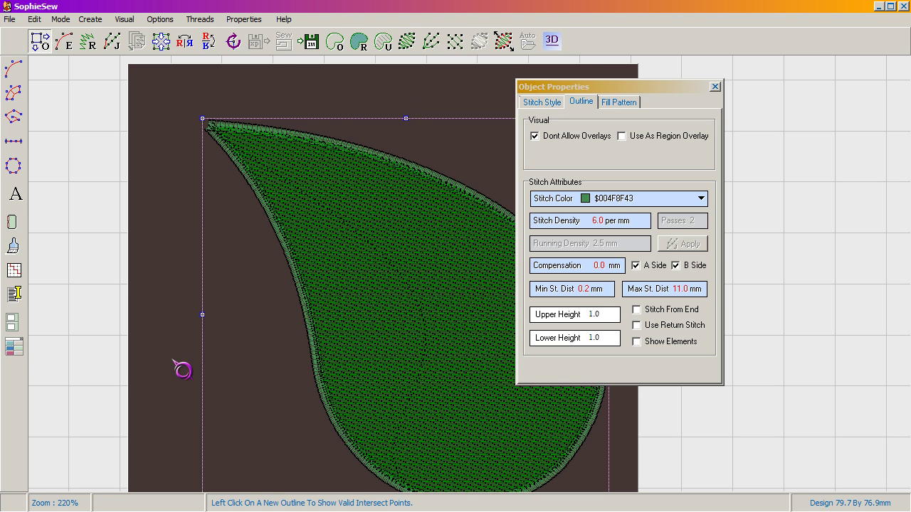
pyautogui.click(703, 200)
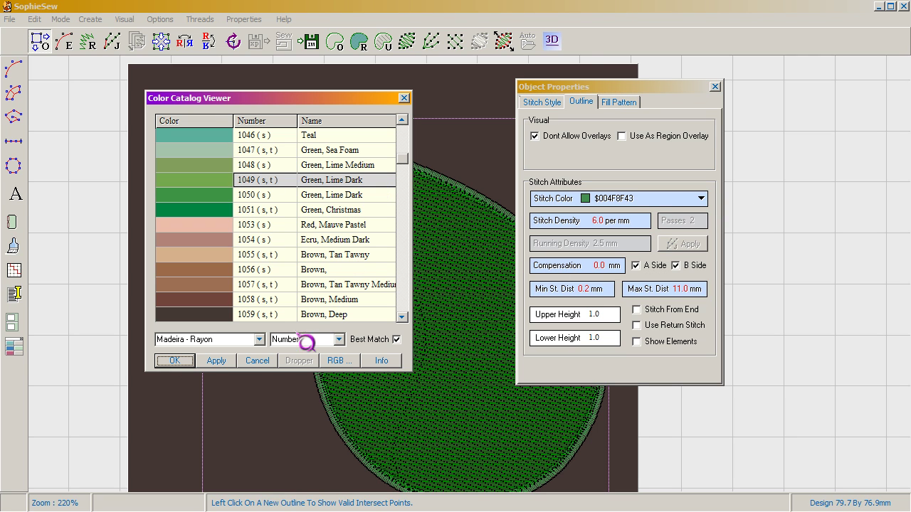
pyautogui.click(246, 195)
pyautogui.click(174, 361)
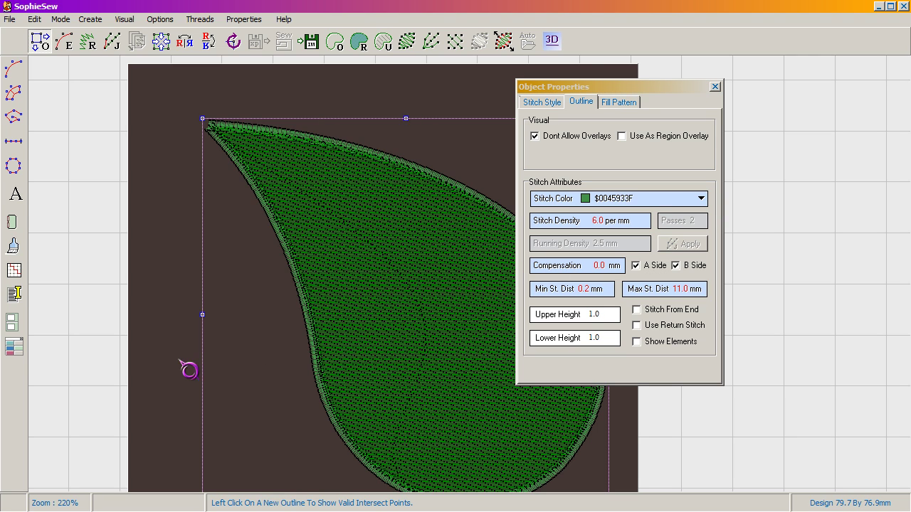
# Give the leaf's Tatami fill the lighter green $004EA775 and close the properties.
pyautogui.rightClick(353, 233)
pyautogui.click(373, 236)
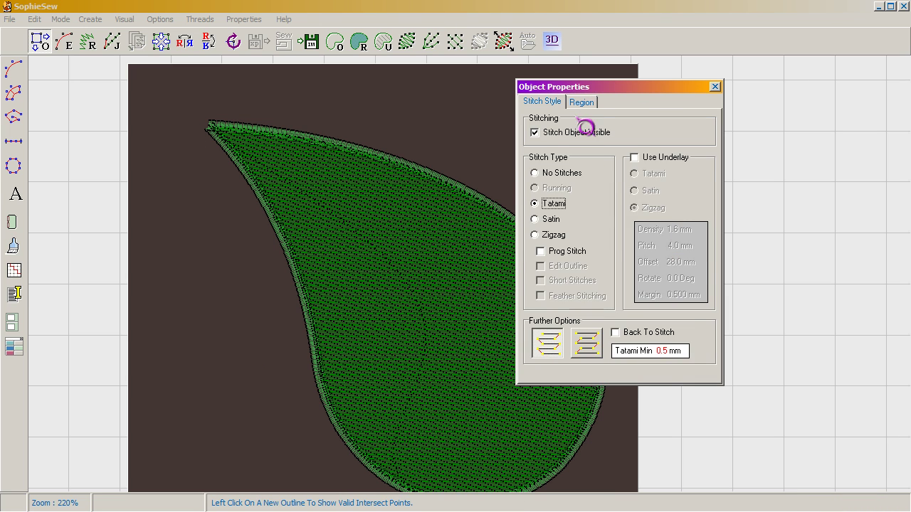
pyautogui.click(582, 101)
pyautogui.click(705, 195)
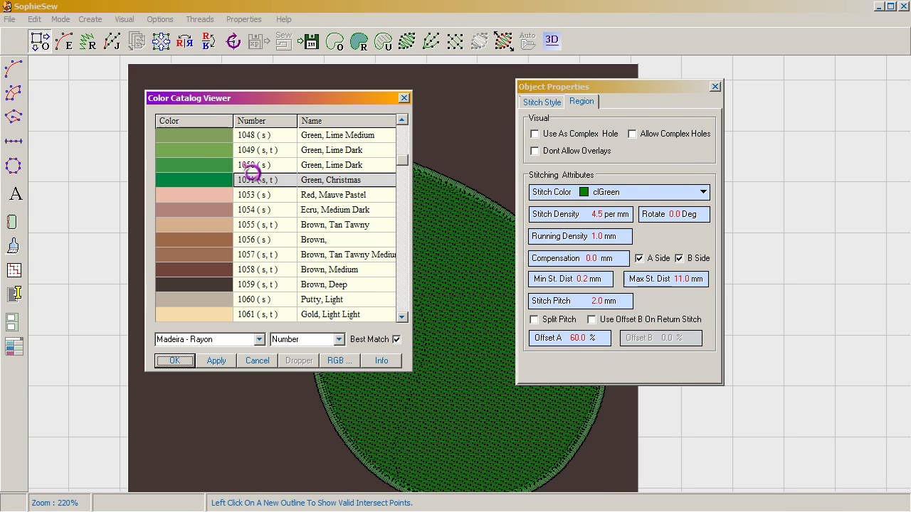
pyautogui.click(175, 361)
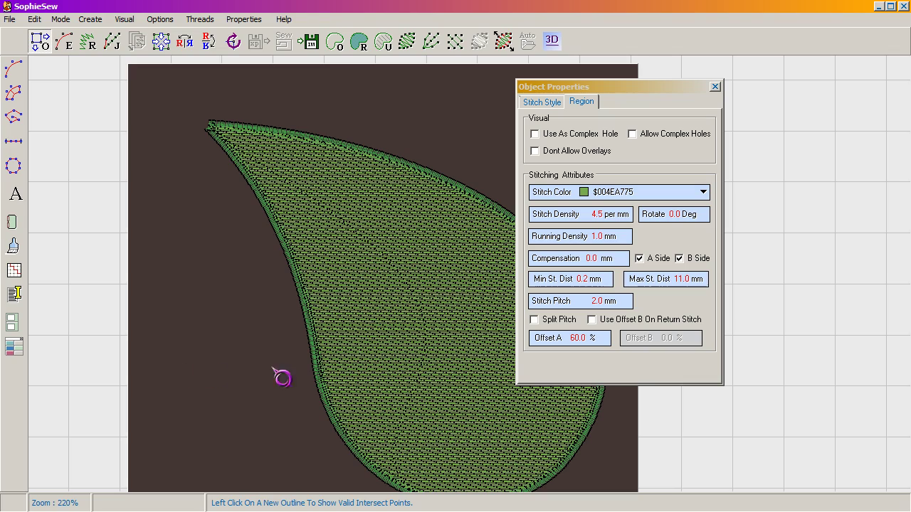
pyautogui.hotkey('alt', 'Tab')
pyautogui.hotkey('alt', 'Tab')
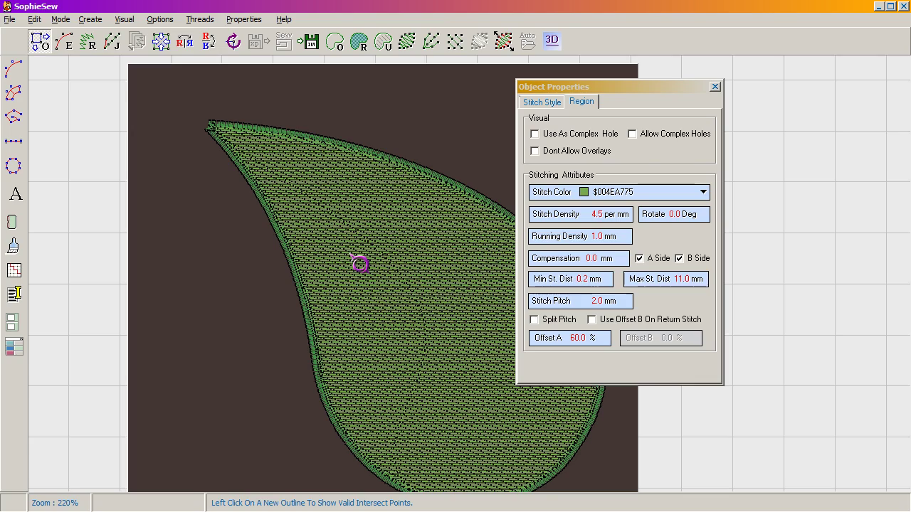
pyautogui.hotkey('alt', 'Tab')
pyautogui.hotkey('alt', 'Tab')
pyautogui.hotkey('alt', 'Tab')
pyautogui.hotkey('alt', 'Tab')
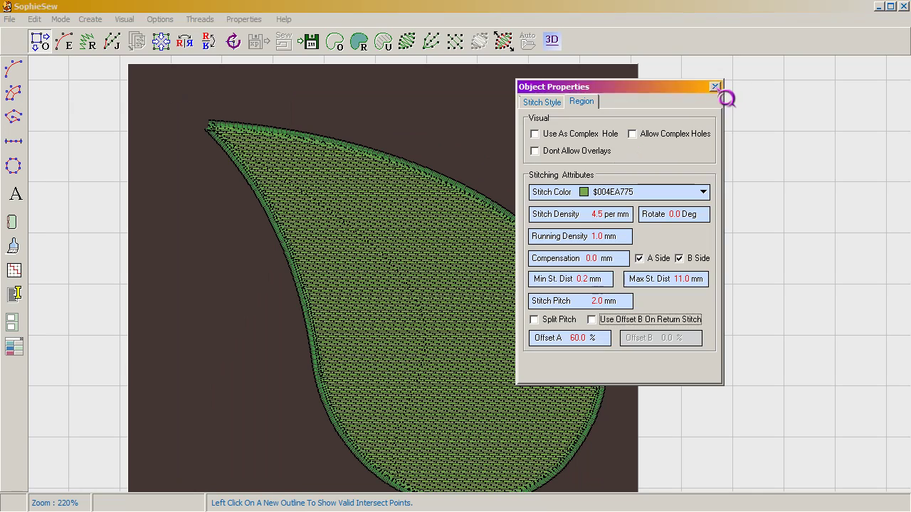
pyautogui.click(716, 86)
pyautogui.click(9, 19)
# Save the design, zoom out, and drag-select the whole 79.7 by 76.9 mm leaf.
pyautogui.click(28, 82)
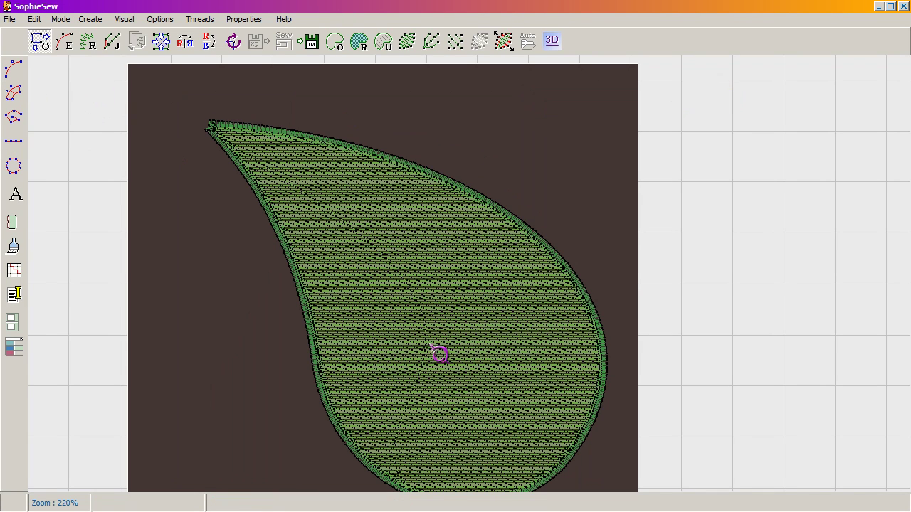
pyautogui.scroll(-1, 215, 311)
pyautogui.scroll(-4, 223, 321)
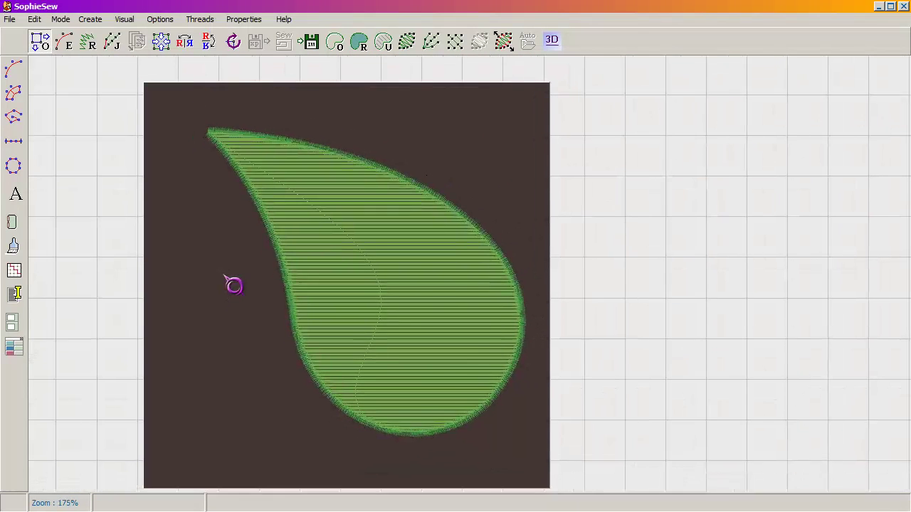
pyautogui.moveTo(171, 114); pyautogui.dragTo(179, 147)
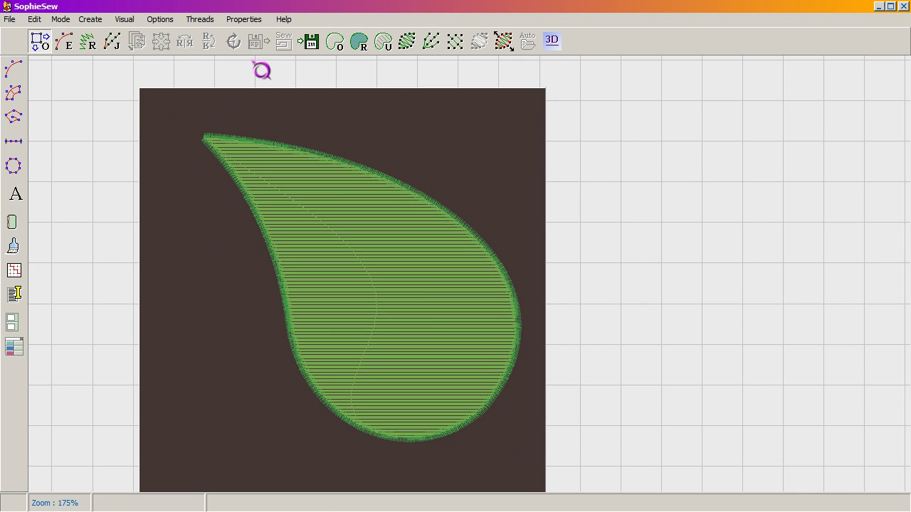
pyautogui.moveTo(181, 113); pyautogui.dragTo(535, 453)
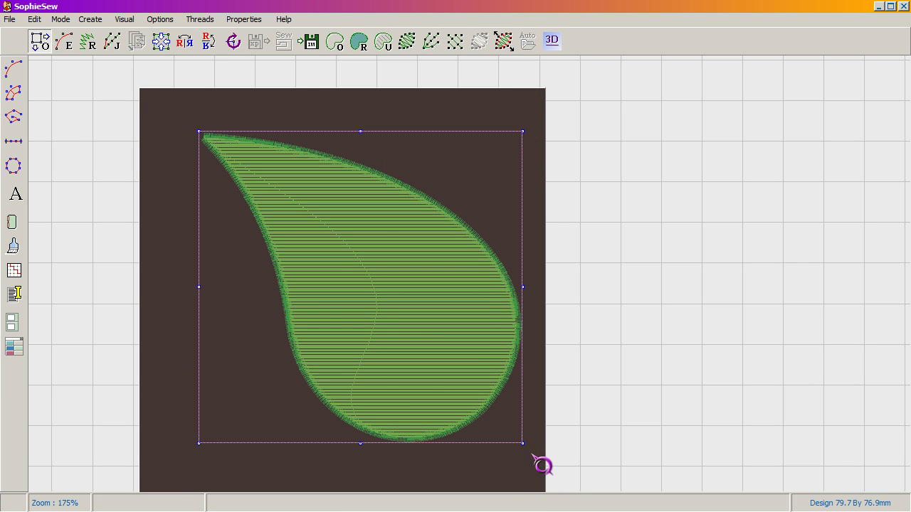
# Compose the selected leaf into Scaleable Embroidery Format, confirming the grouping.
pyautogui.rightClick(260, 214)
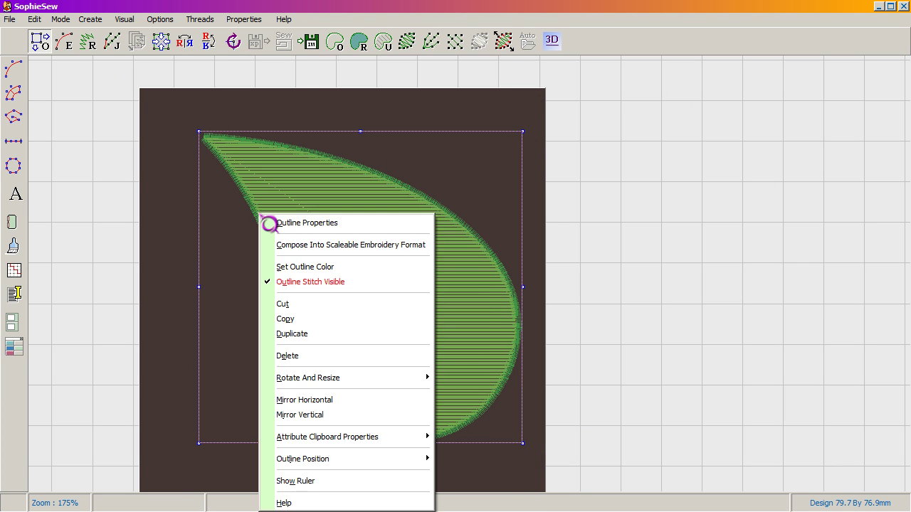
pyautogui.click(308, 250)
pyautogui.click(260, 281)
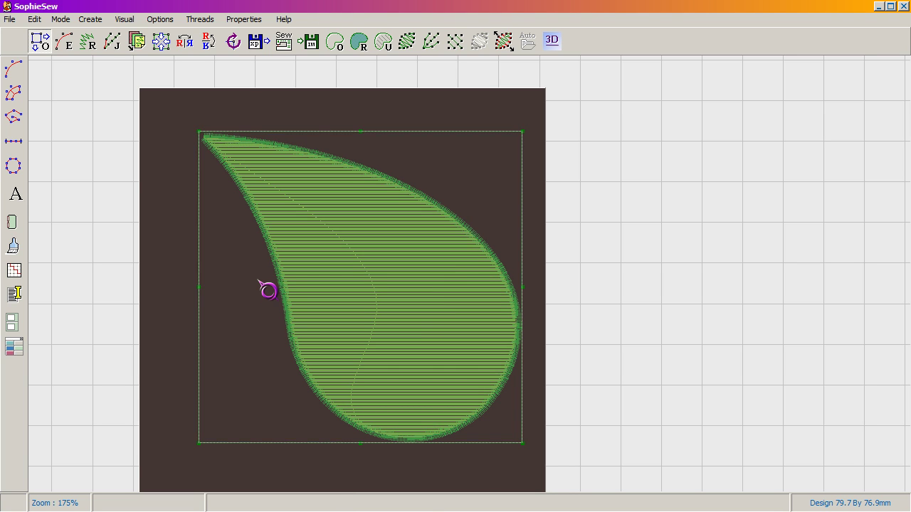
# Simulate sewing the 9380-stitch leaf, pause at stitch 1109, and exit the simulator.
pyautogui.click(293, 49)
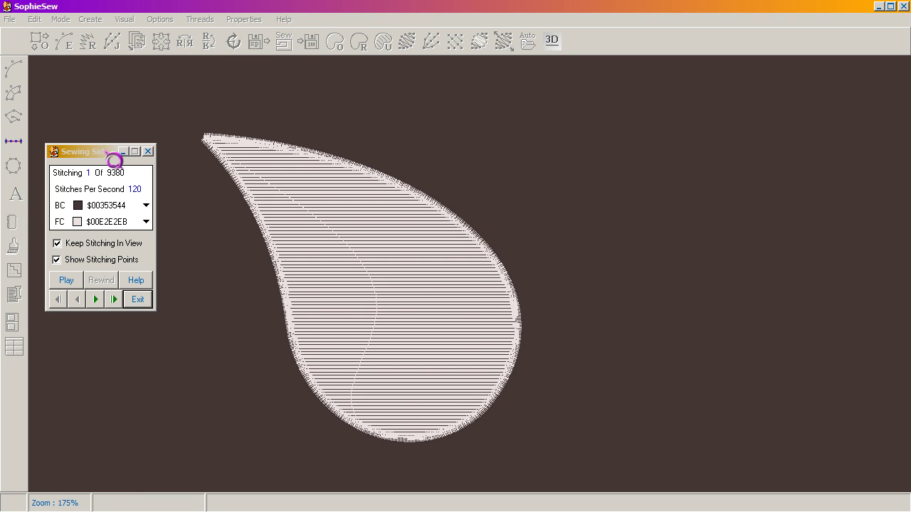
pyautogui.moveTo(122, 128); pyautogui.dragTo(119, 113)
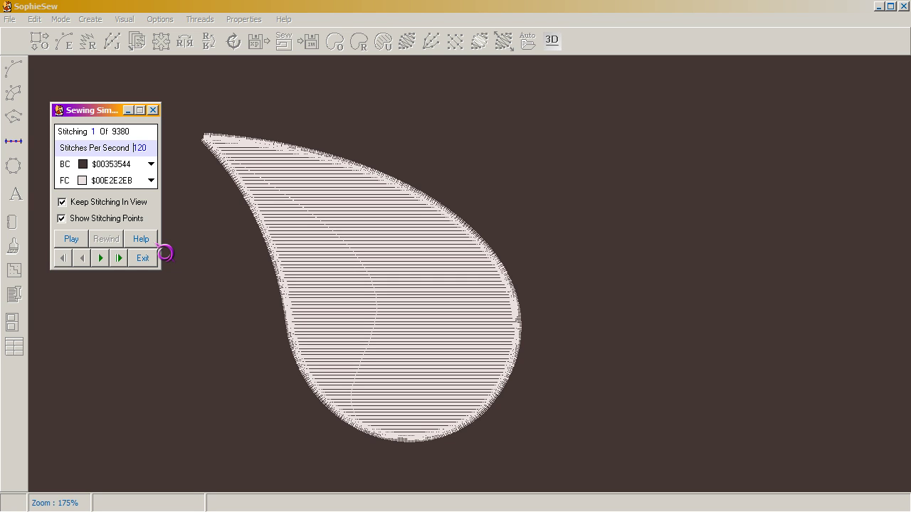
pyautogui.click(72, 245)
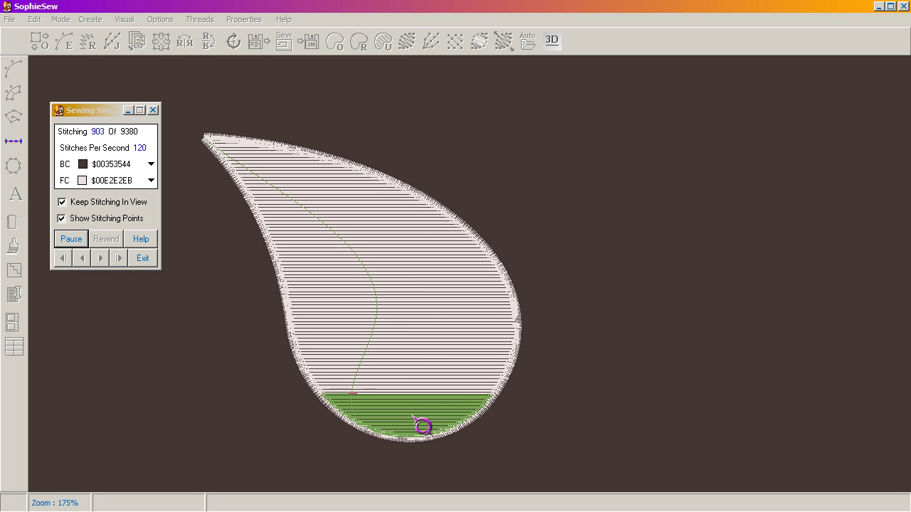
pyautogui.click(71, 238)
pyautogui.click(142, 257)
# Turn on the Zigzag underlay in the leaf region's Stitch Style settings.
pyautogui.rightClick(320, 188)
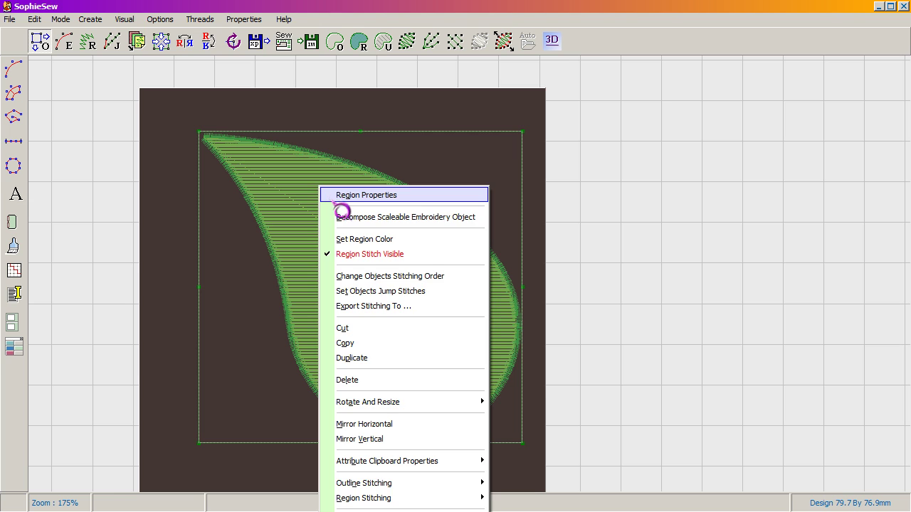
pyautogui.click(339, 201)
pyautogui.click(587, 104)
pyautogui.click(559, 102)
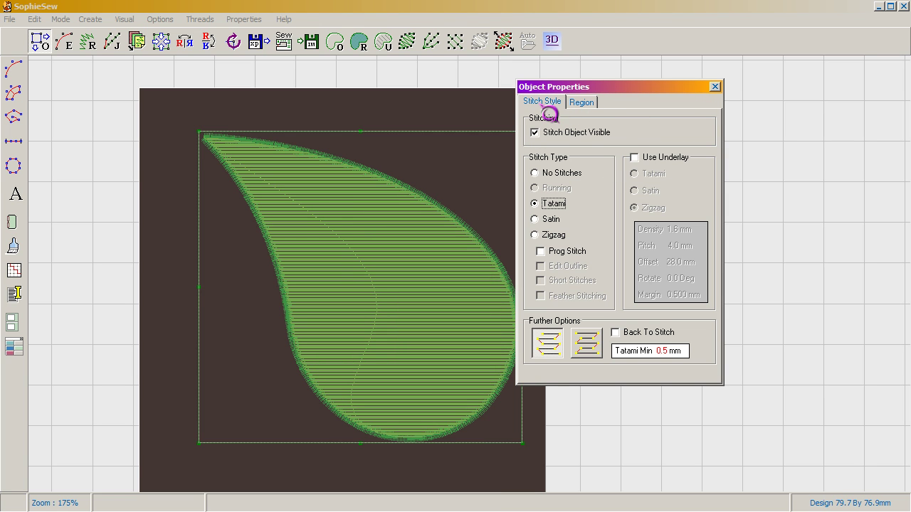
pyautogui.click(634, 157)
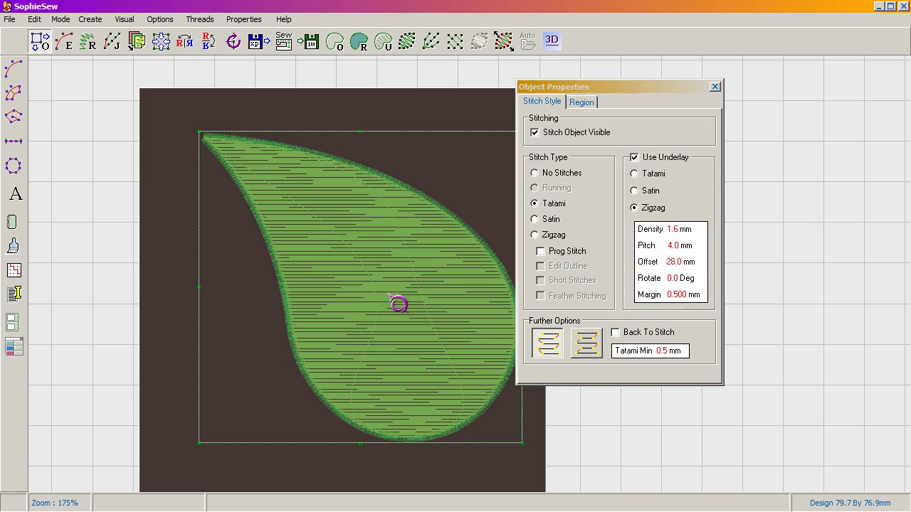
# Try different Rotate values for the tatami fill, leaving it at -1.0 Deg.
pyautogui.scroll(3, 345, 295)
pyautogui.scroll(-2, 345, 296)
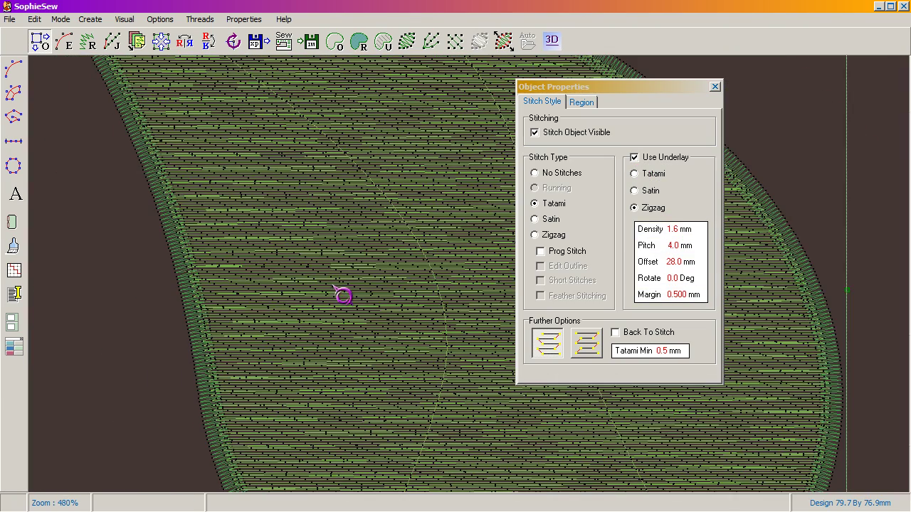
pyautogui.moveTo(337, 176); pyautogui.dragTo(366, 325)
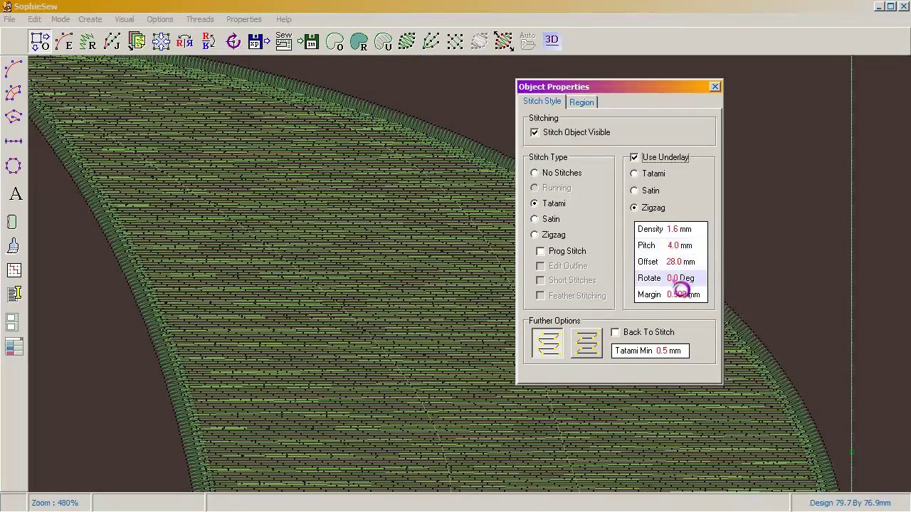
pyautogui.write('2')
pyautogui.click(443, 281)
pyautogui.click(662, 288)
pyautogui.press('BackSpace')
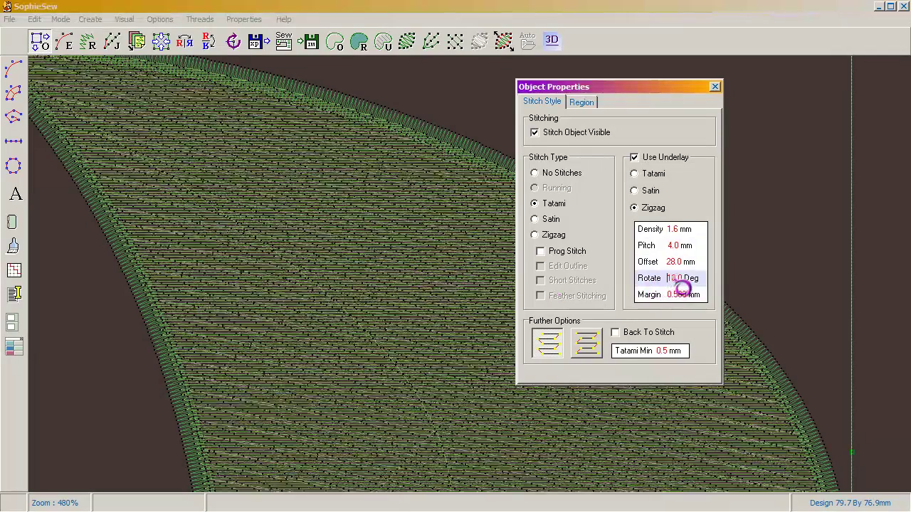
pyautogui.write('1')
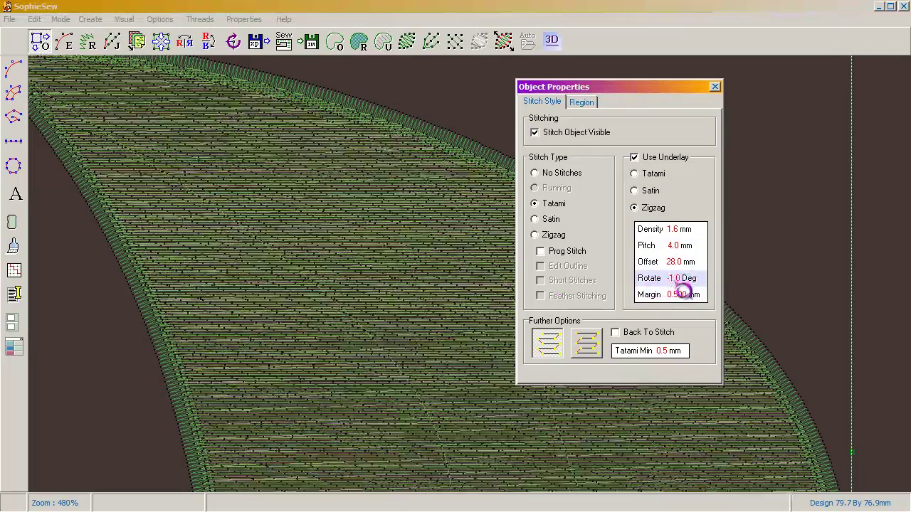
pyautogui.press('BackSpace')
# In the Region settings, set the leaf fill's compensation to 0.7 mm.
pyautogui.click(582, 106)
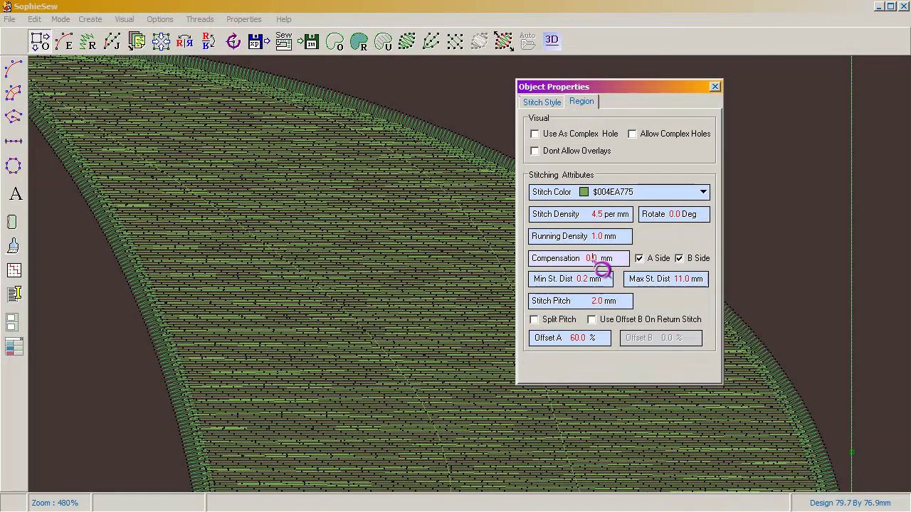
pyautogui.write('2')
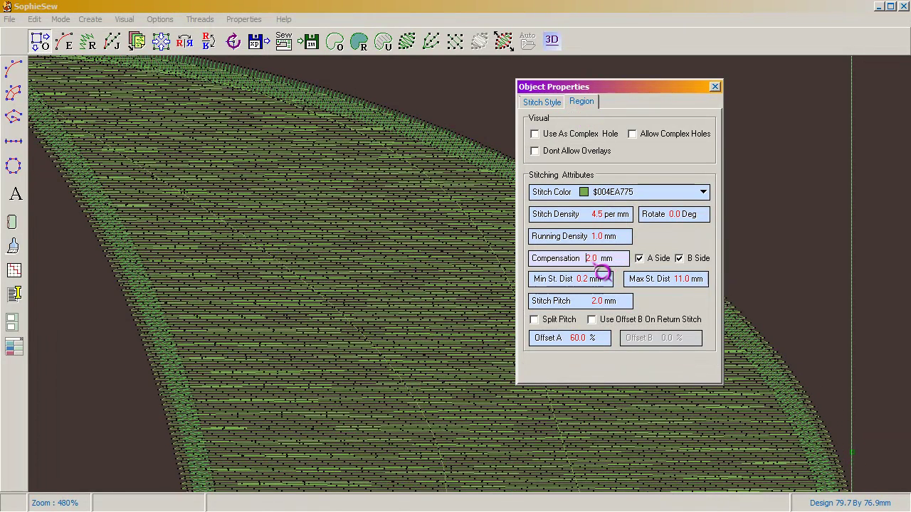
pyautogui.write('1')
pyautogui.write('5')
pyautogui.press('BackSpace')
pyautogui.press('Down')
pyautogui.press('Up')
pyautogui.press('Down')
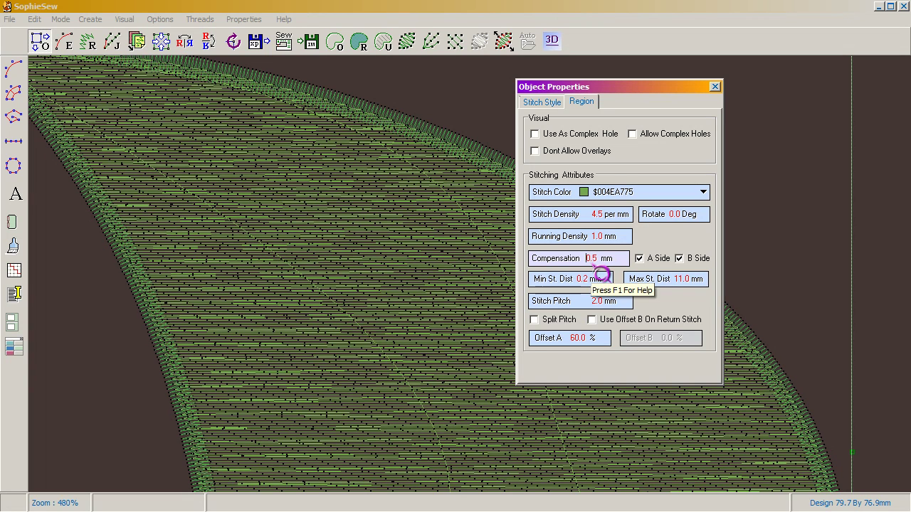
pyautogui.press('Up')
pyautogui.press('Down')
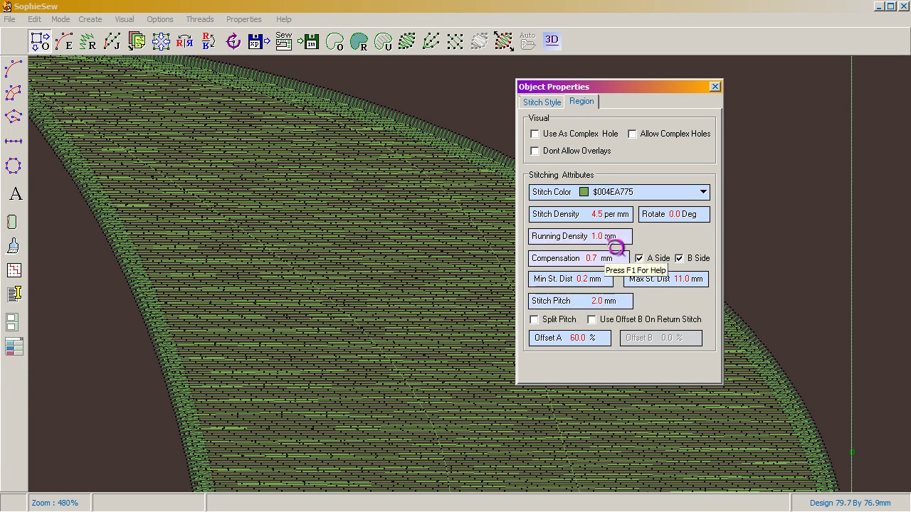
# Try the running density value, then set the fill's stitch pitch to 5.0 mm.
pyautogui.click(603, 241)
pyautogui.scroll(-1, 604, 241)
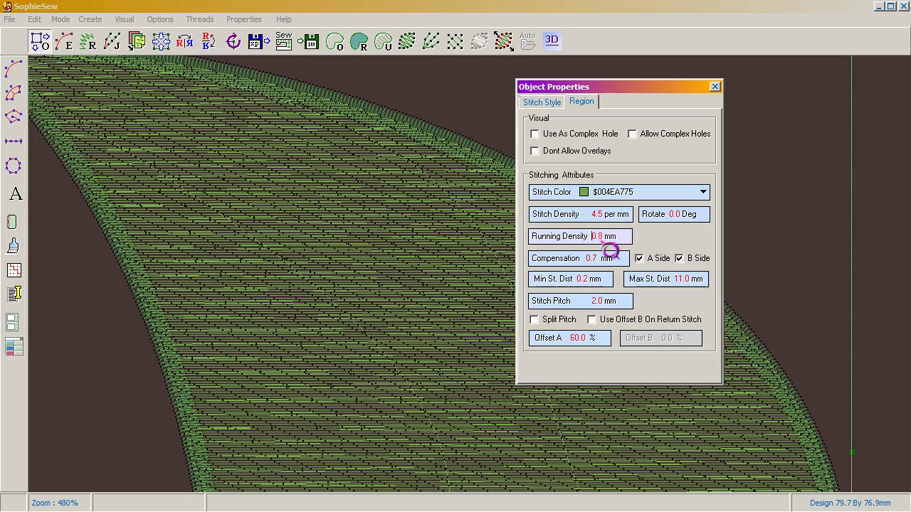
pyautogui.scroll(2, 610, 250)
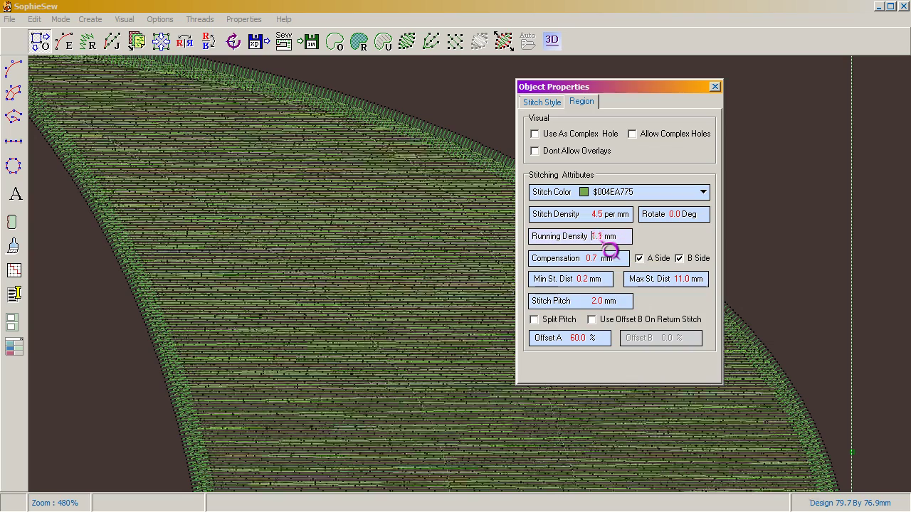
pyautogui.scroll(3, 610, 250)
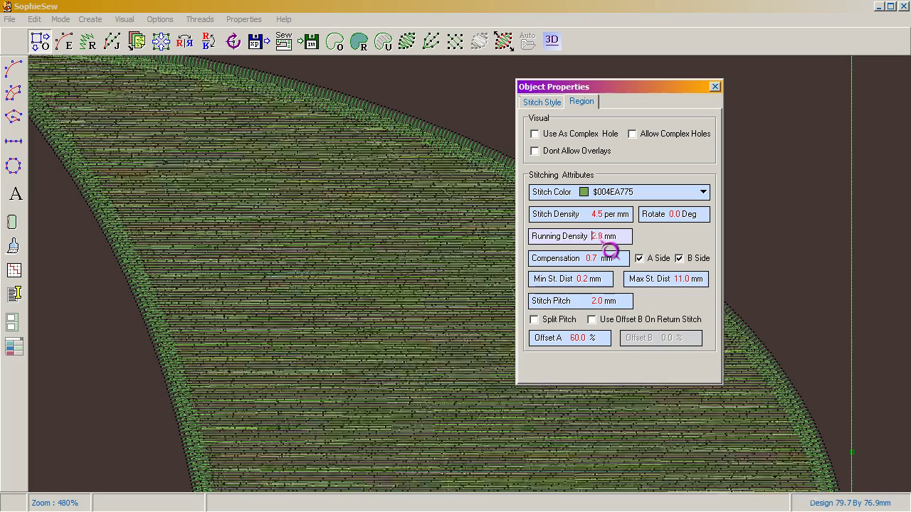
pyautogui.scroll(-8, 610, 250)
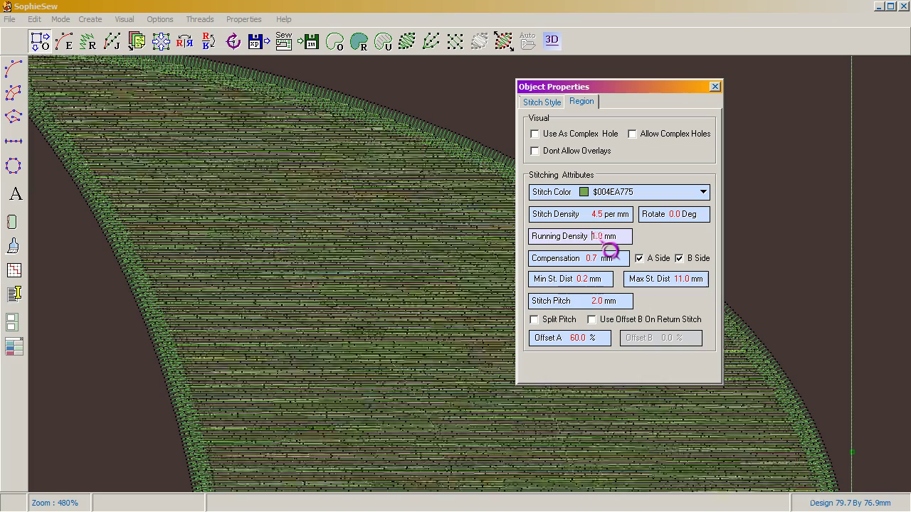
pyautogui.scroll(15, 609, 250)
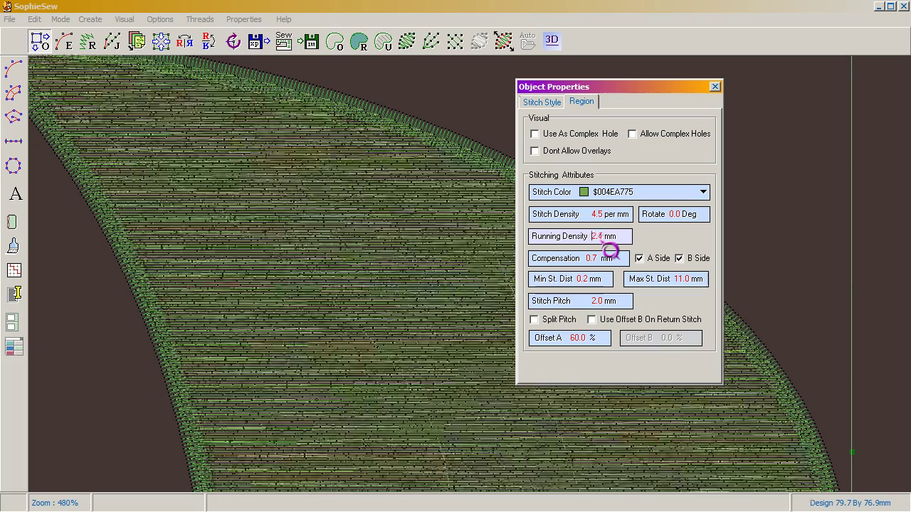
pyautogui.scroll(1, 610, 250)
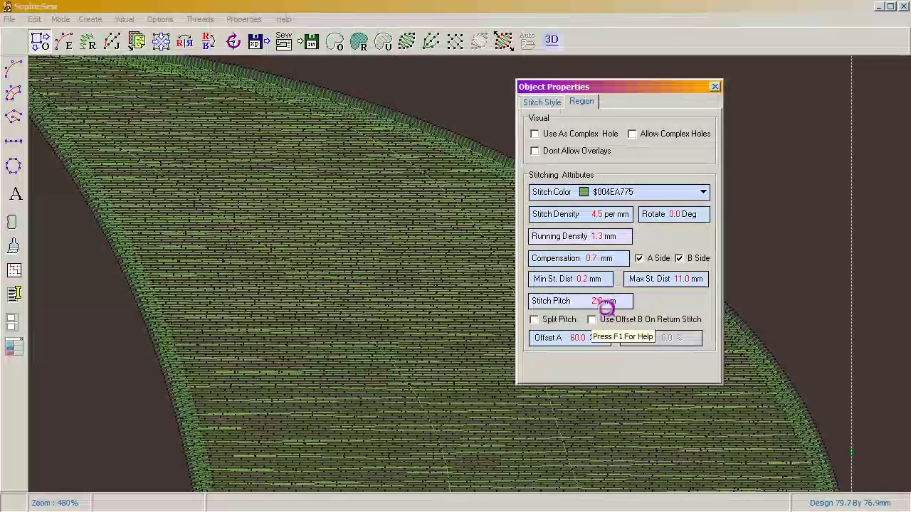
pyautogui.click(597, 301)
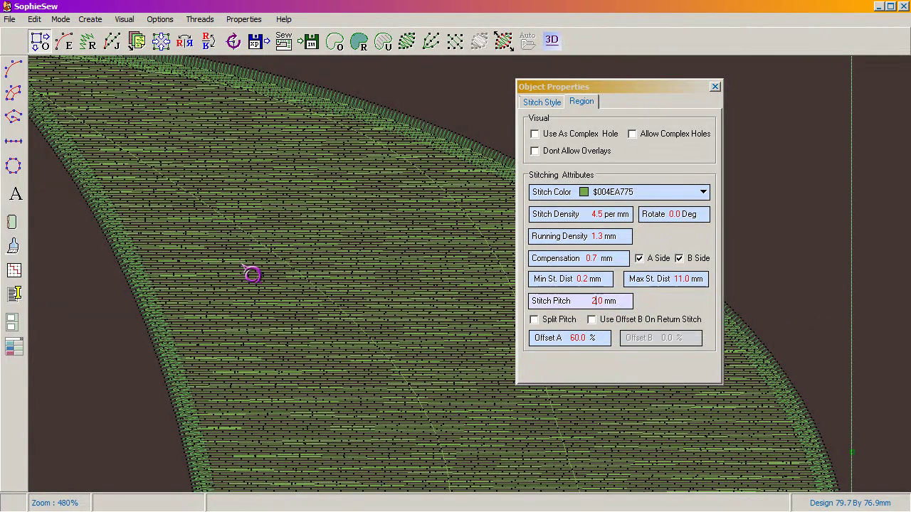
pyautogui.scroll(10, 601, 309)
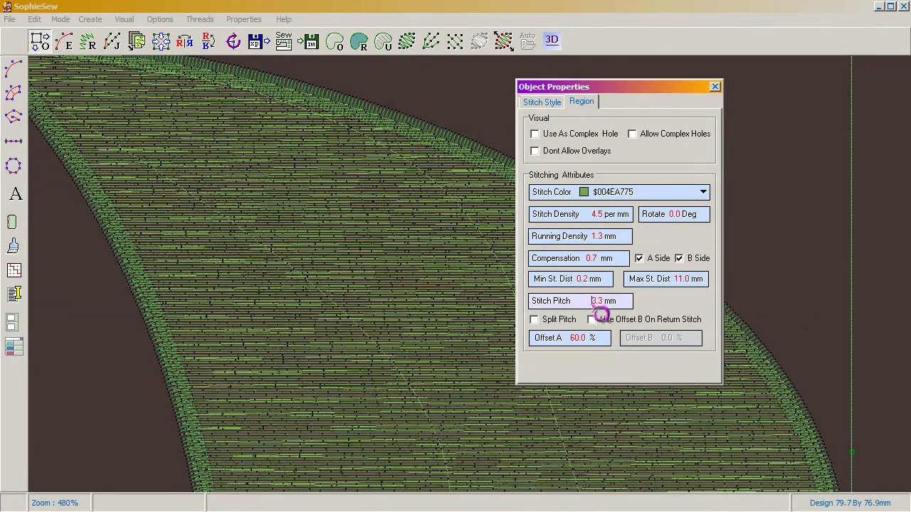
pyautogui.scroll(4, 602, 314)
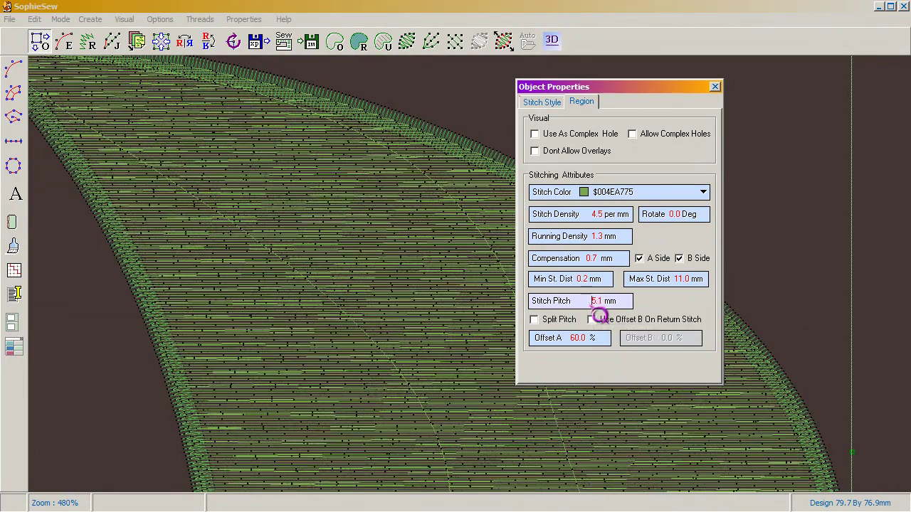
pyautogui.scroll(6, 604, 247)
pyautogui.scroll(2, 604, 247)
pyautogui.scroll(-11, 604, 247)
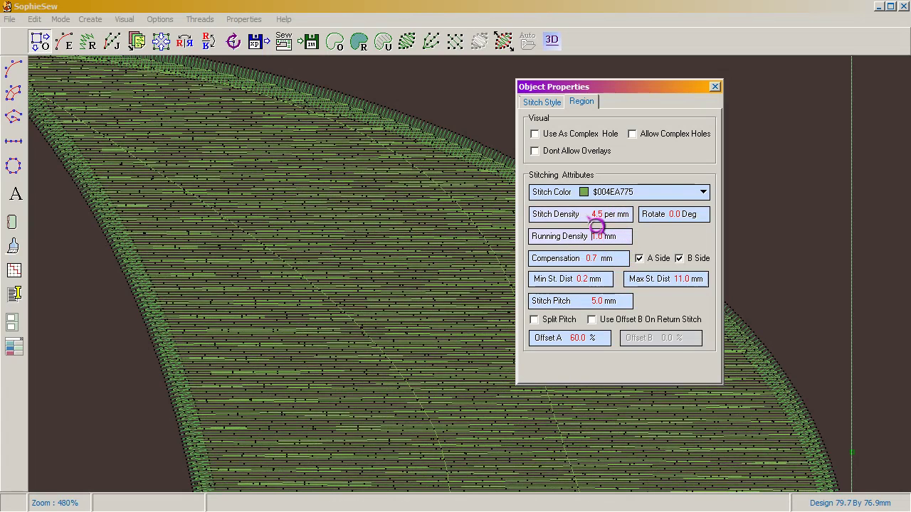
# Close the leaf's properties, save the design, and launch the sewing simulation.
pyautogui.click(547, 101)
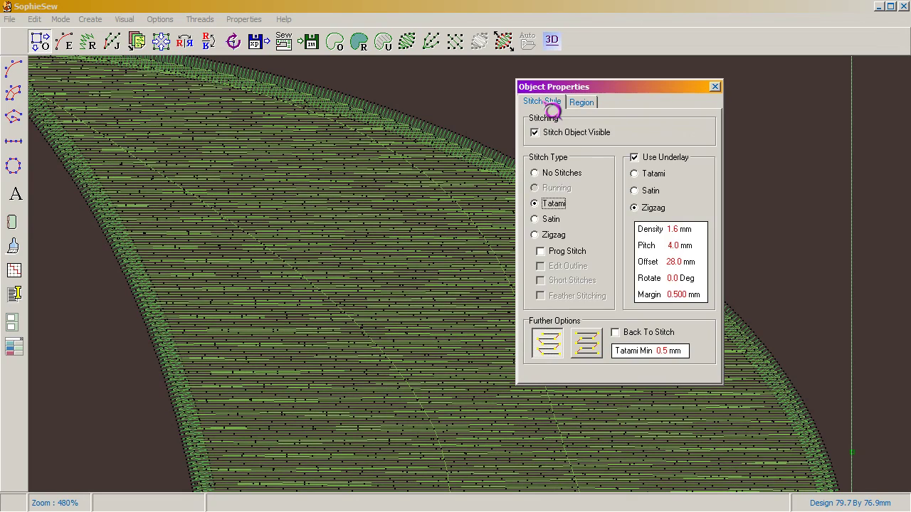
pyautogui.click(715, 86)
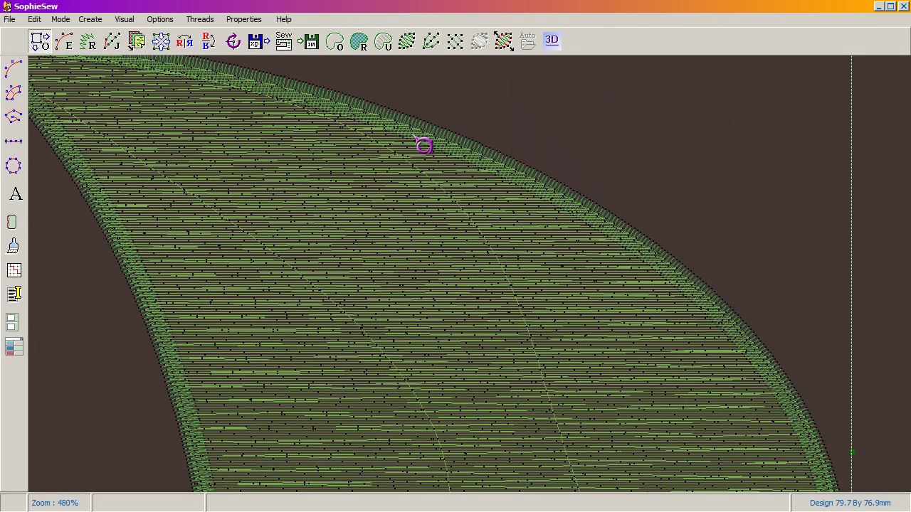
pyautogui.scroll(-4, 394, 242)
pyautogui.scroll(2, 393, 242)
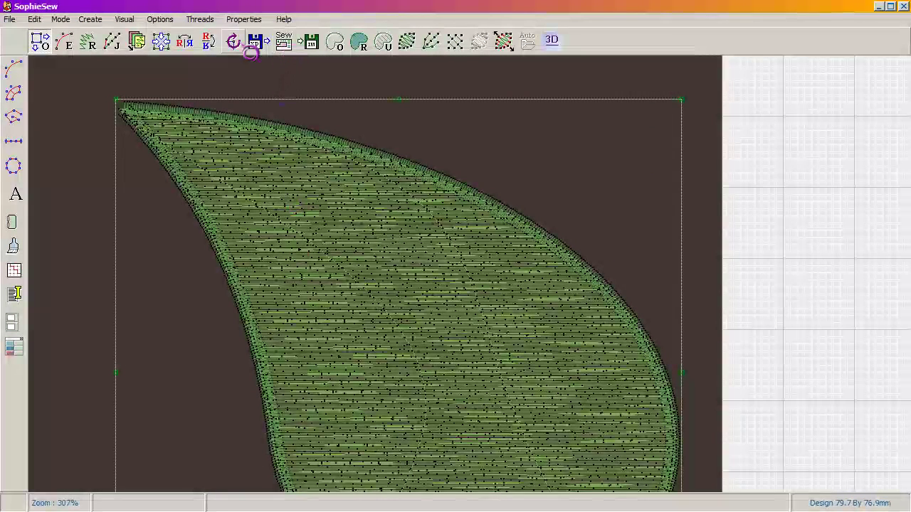
pyautogui.click(10, 19)
pyautogui.click(25, 84)
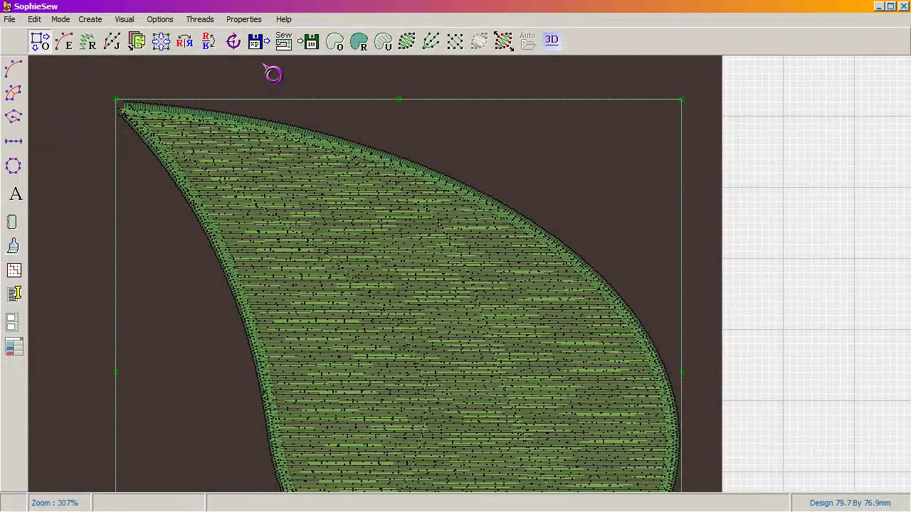
pyautogui.click(296, 52)
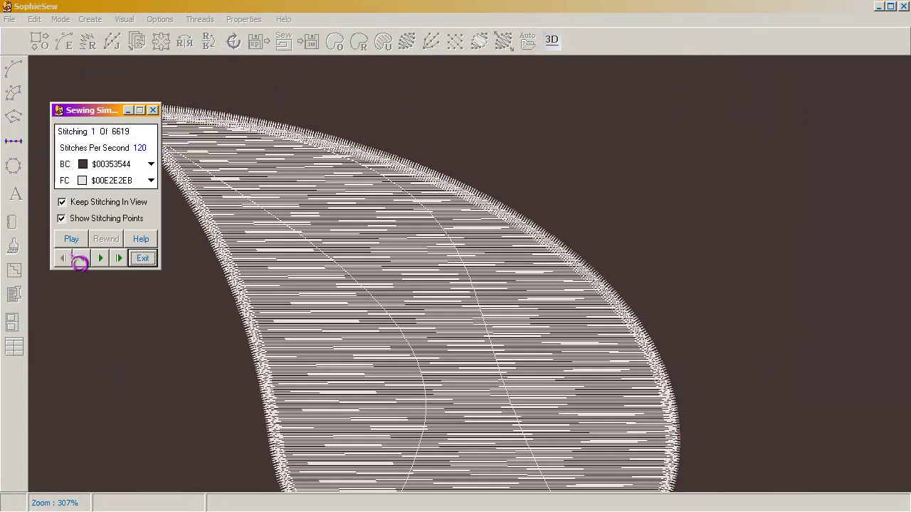
# Play the leaf simulation and adjust its stitches-per-second speed.
pyautogui.click(77, 242)
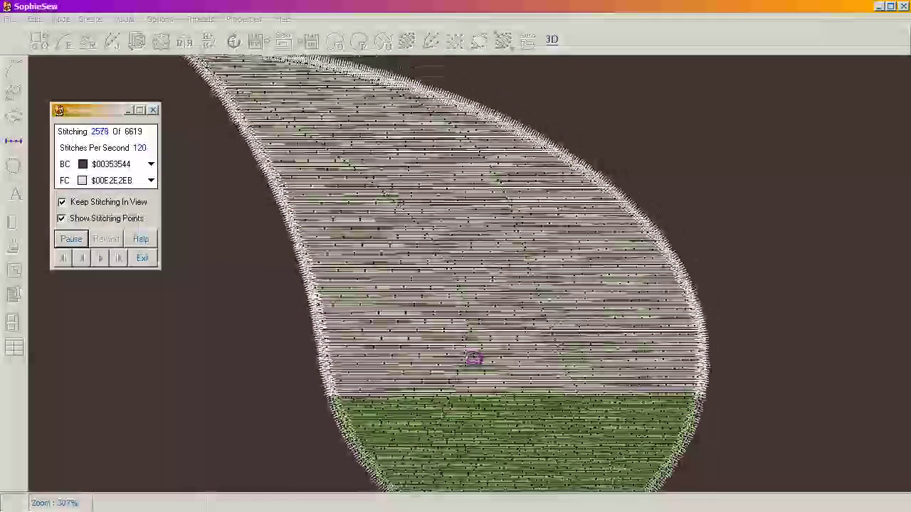
pyautogui.scroll(-1, 456, 285)
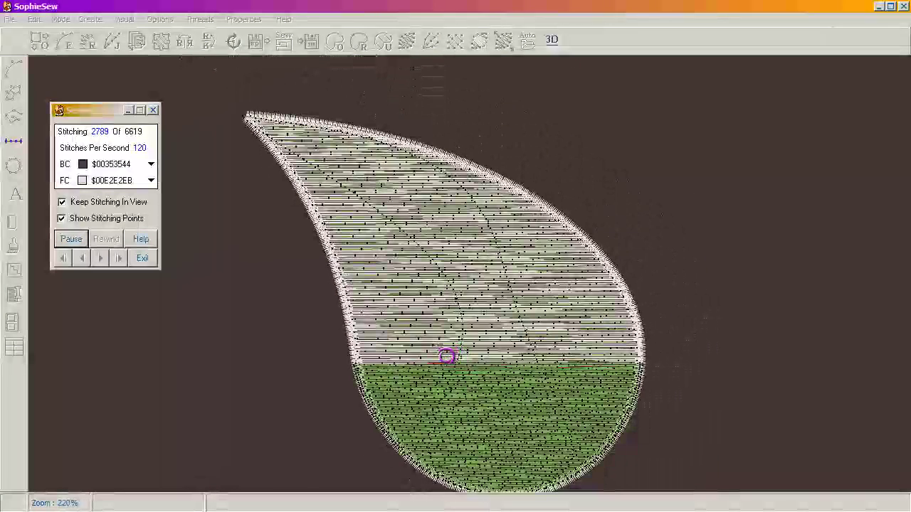
pyautogui.scroll(-1, 445, 299)
pyautogui.scroll(1, 445, 299)
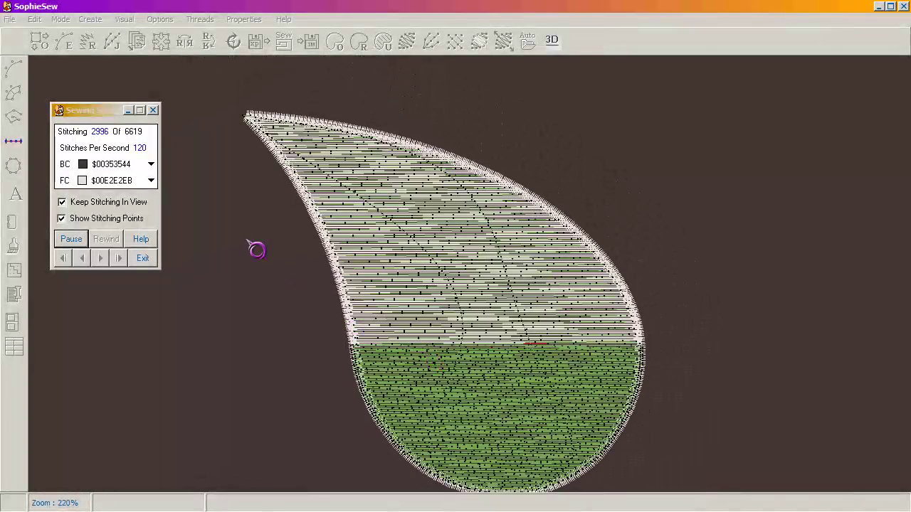
pyautogui.click(148, 158)
pyautogui.scroll(2, 150, 159)
pyautogui.scroll(12, 151, 163)
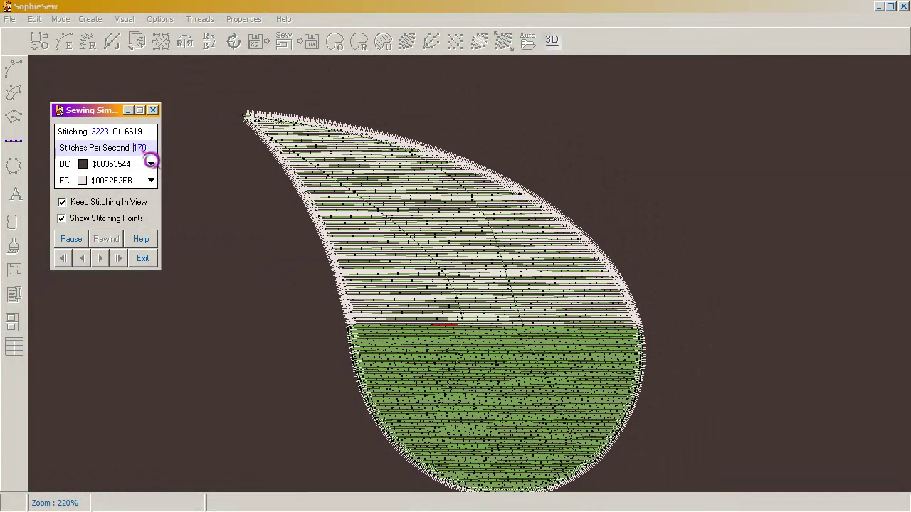
pyautogui.scroll(2, 151, 162)
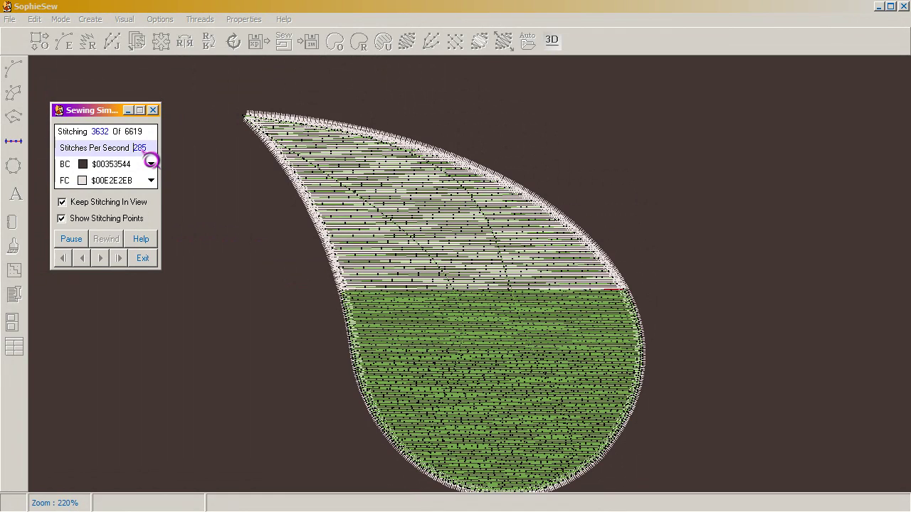
pyautogui.scroll(-5, 151, 162)
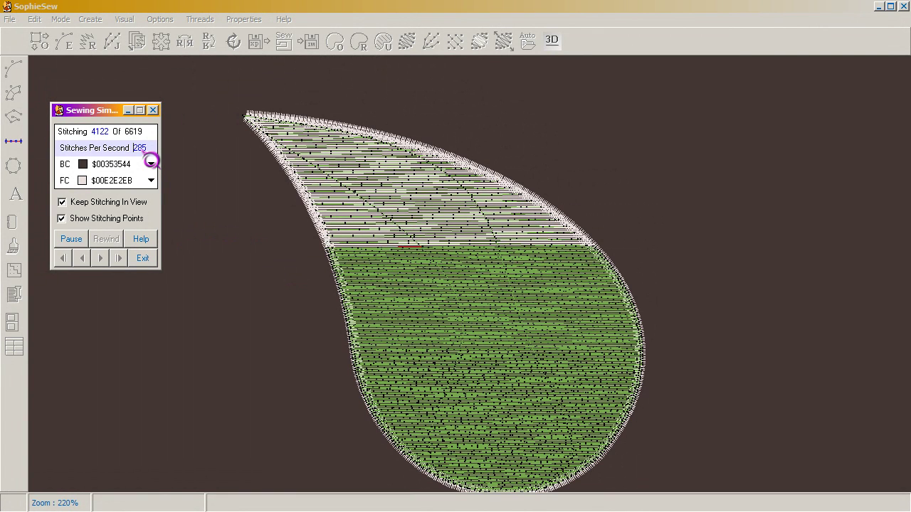
pyautogui.scroll(-8, 151, 163)
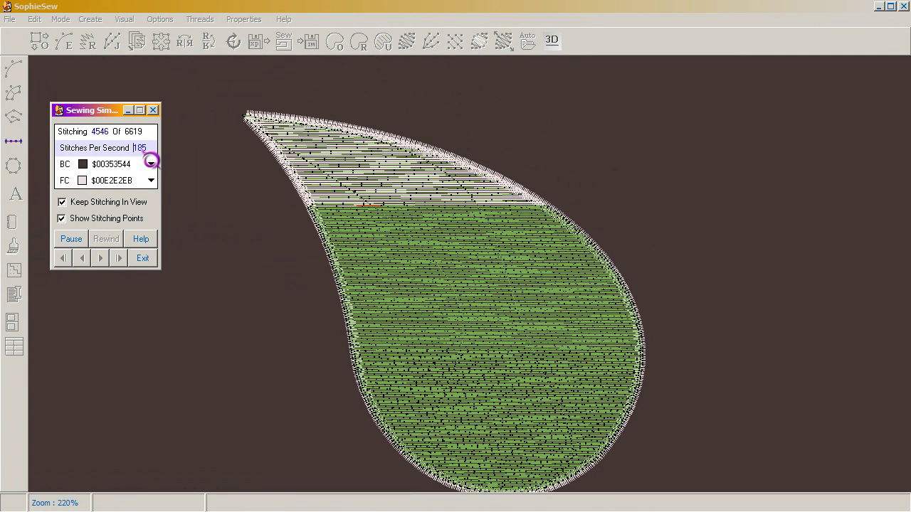
pyautogui.scroll(-1, 151, 162)
pyautogui.scroll(-2, 151, 162)
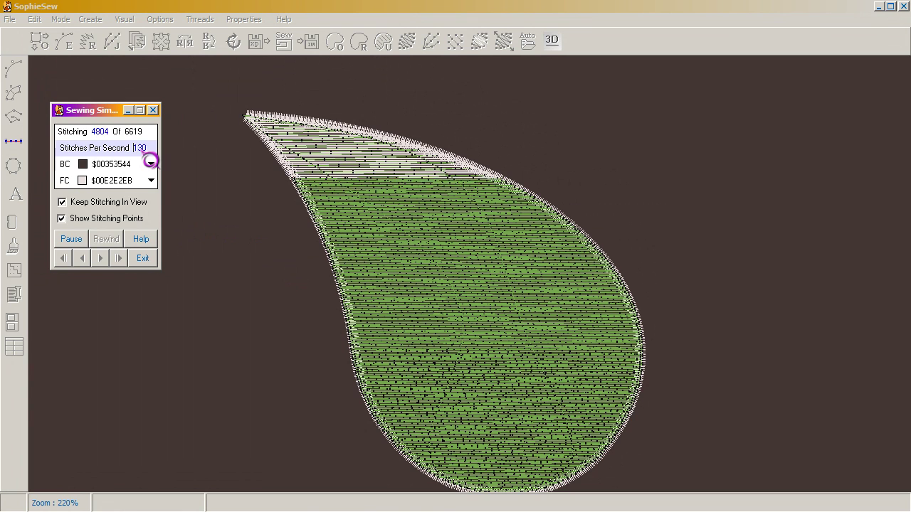
# Pause, step forward, resume through all 6619 stitches, then exit the simulation.
pyautogui.click(72, 242)
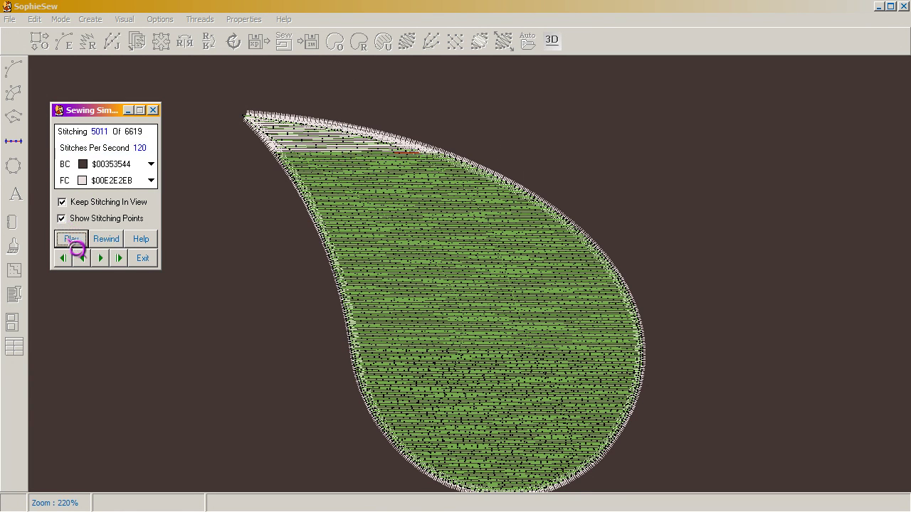
pyautogui.click(121, 261)
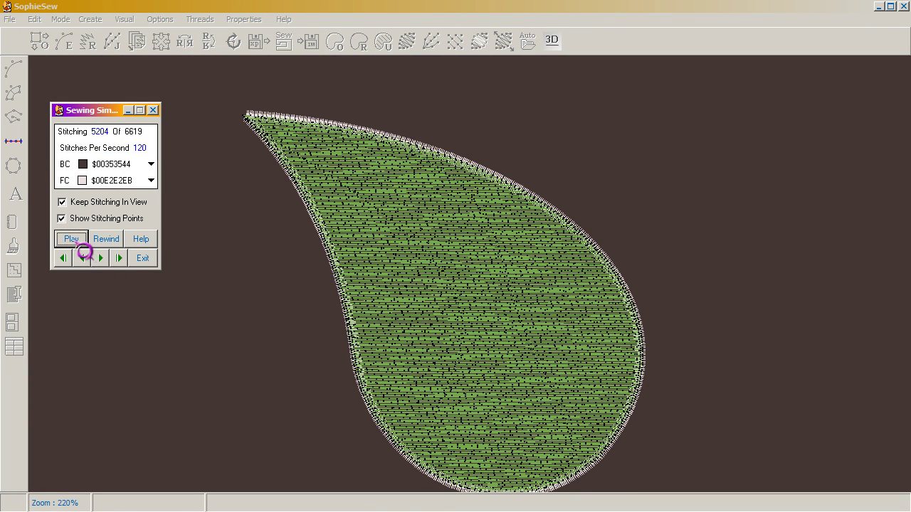
pyautogui.click(285, 126)
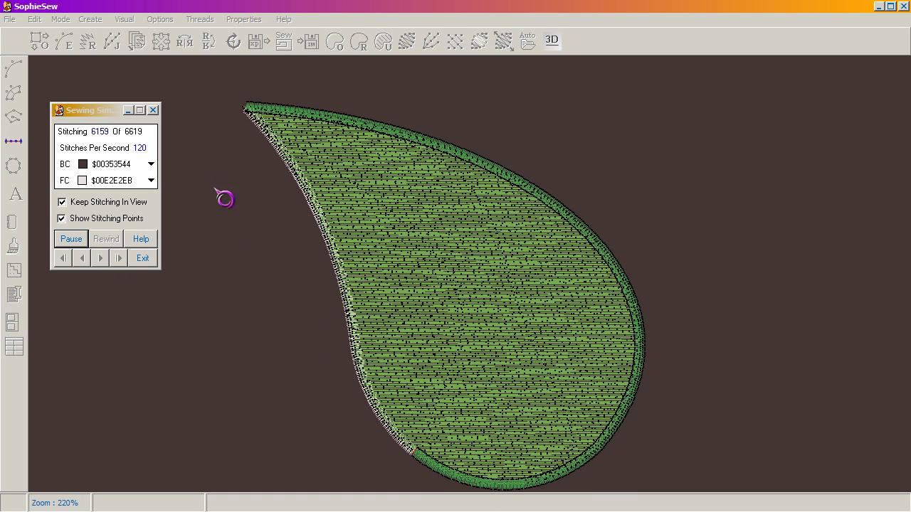
pyautogui.click(160, 148)
pyautogui.click(213, 185)
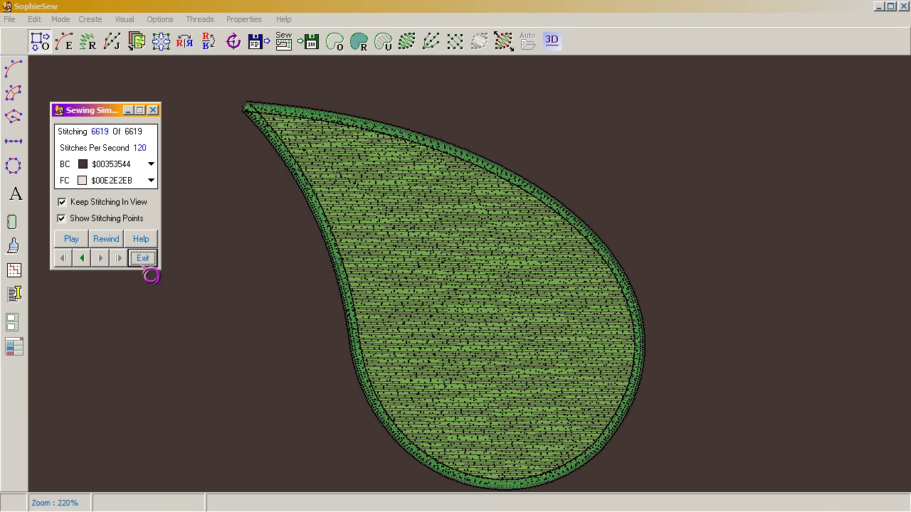
pyautogui.click(142, 258)
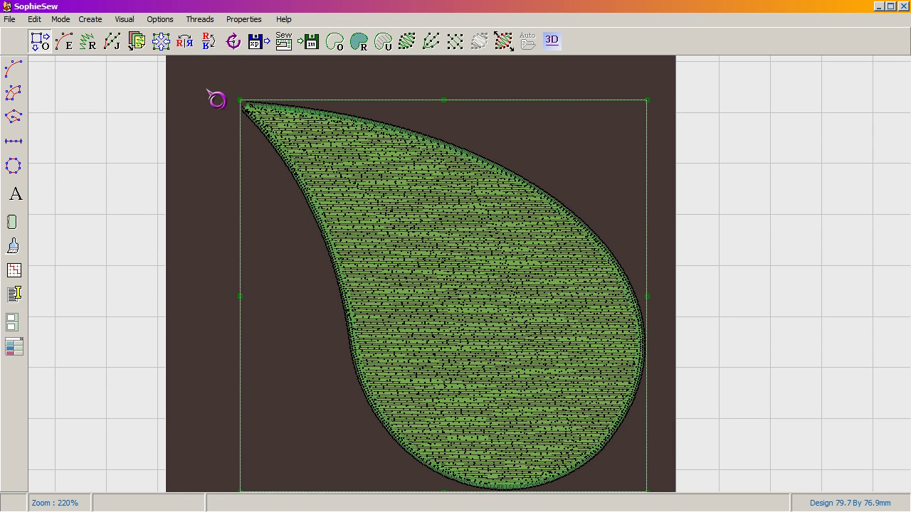
# Check the stitching order, with the fill sewn before the outline, view Set Jumps, then exit.
pyautogui.click(138, 42)
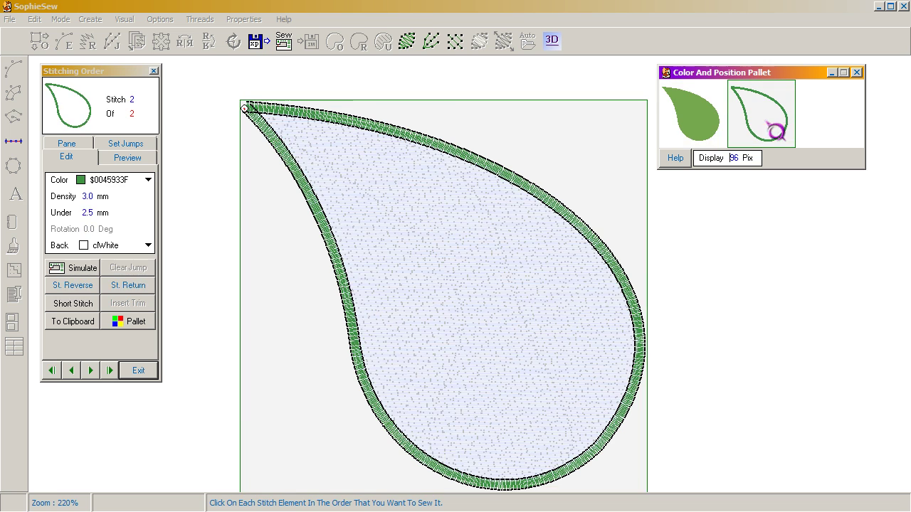
pyautogui.scroll(-7, 744, 165)
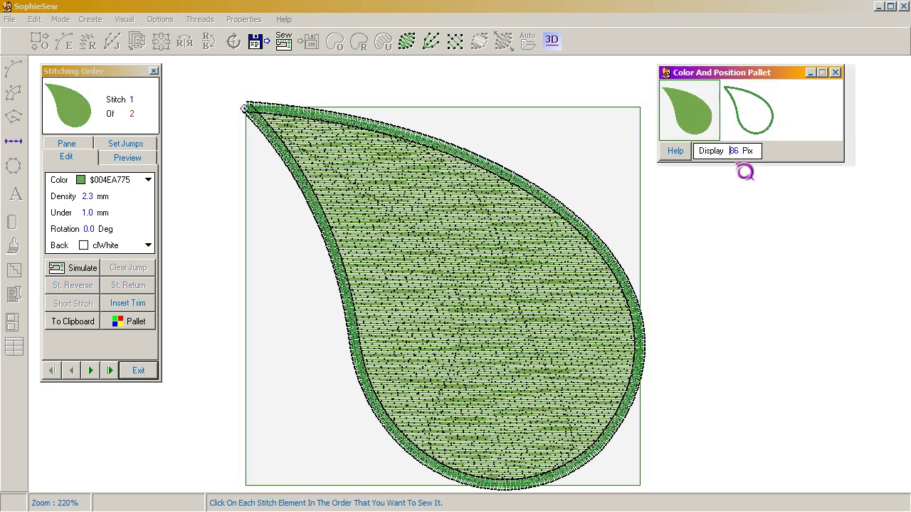
pyautogui.scroll(-4, 744, 144)
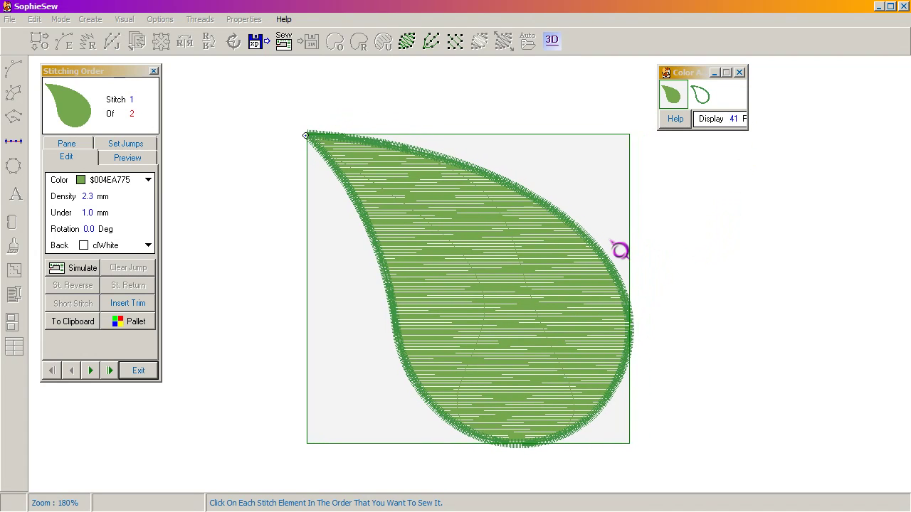
pyautogui.click(691, 112)
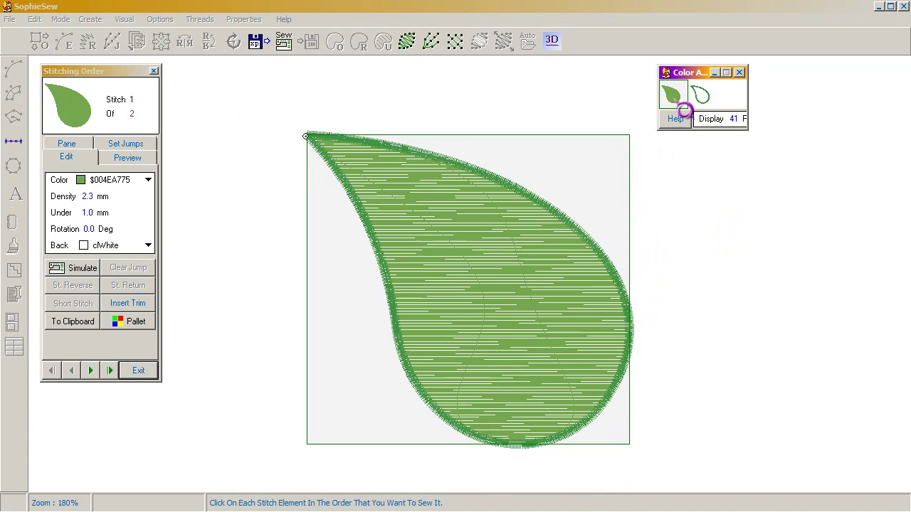
pyautogui.scroll(4, 745, 121)
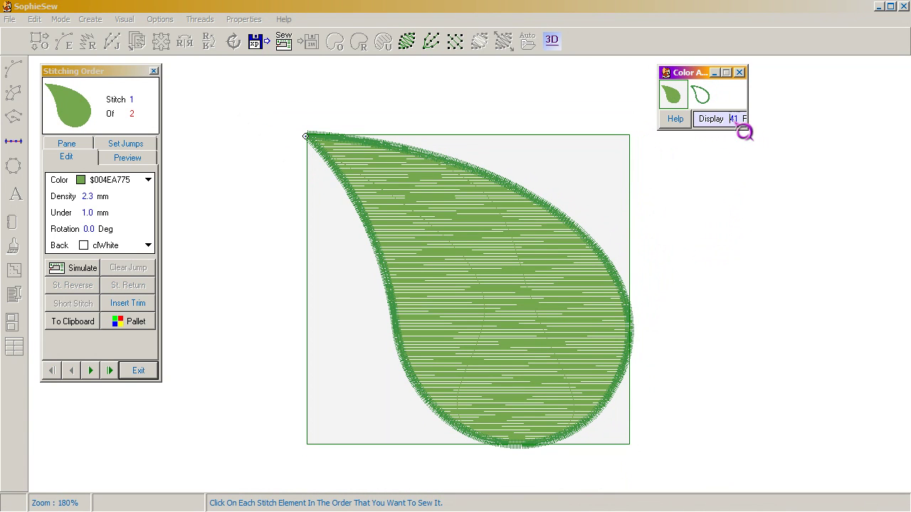
pyautogui.click(148, 218)
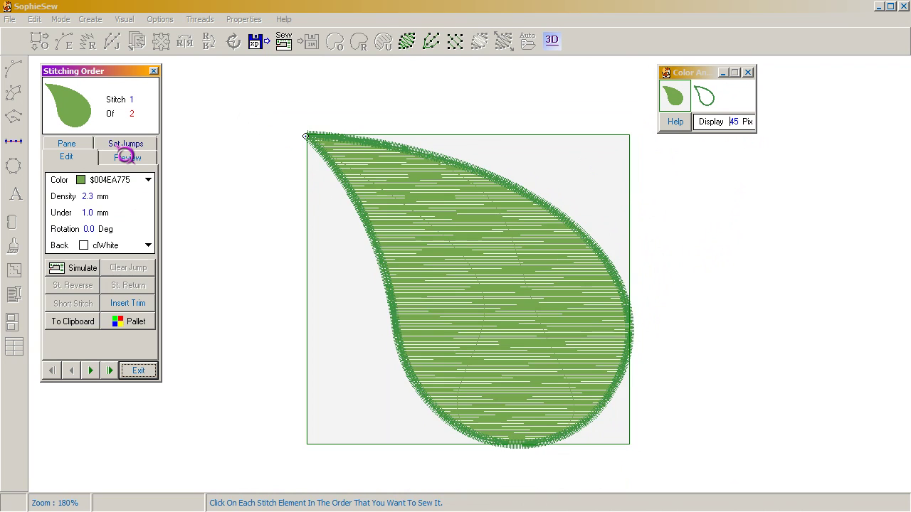
pyautogui.click(125, 146)
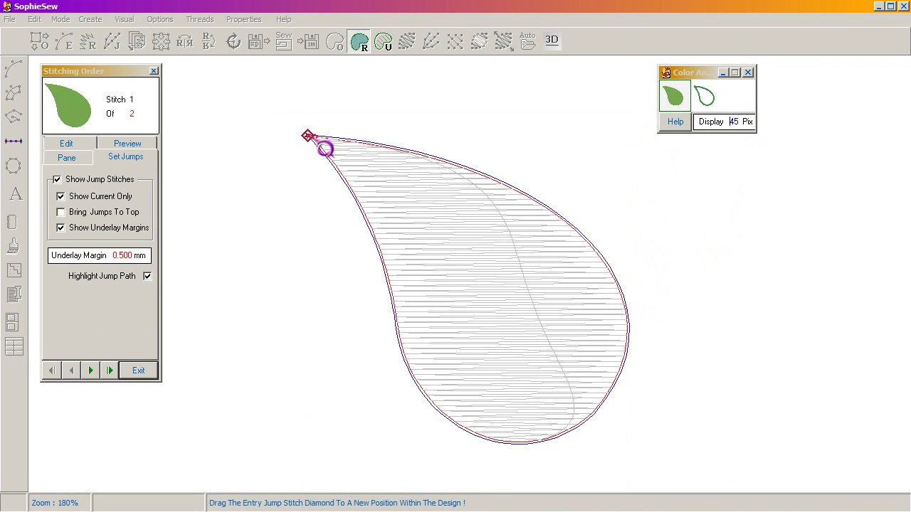
pyautogui.click(136, 375)
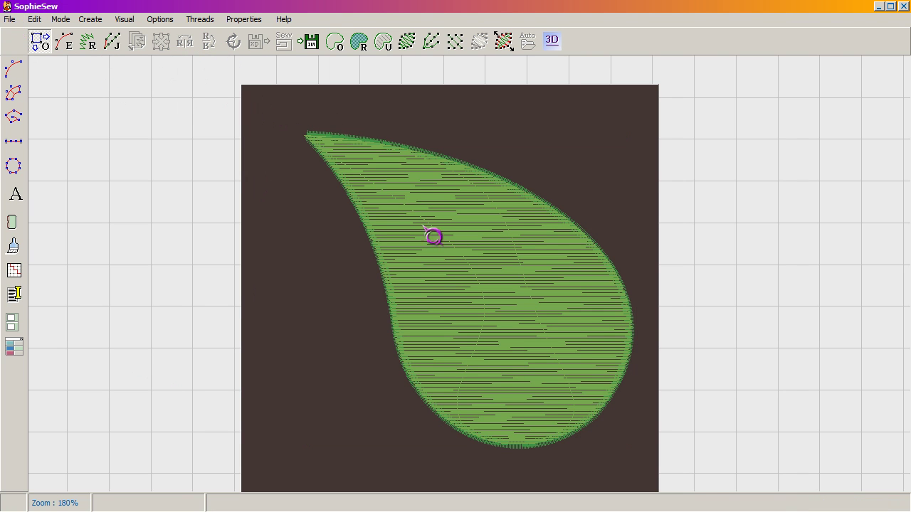
# Zoom in on the leaf and view it with all design compensation suppressed.
pyautogui.scroll(1, 384, 213)
pyautogui.moveTo(466, 124); pyautogui.dragTo(415, 109)
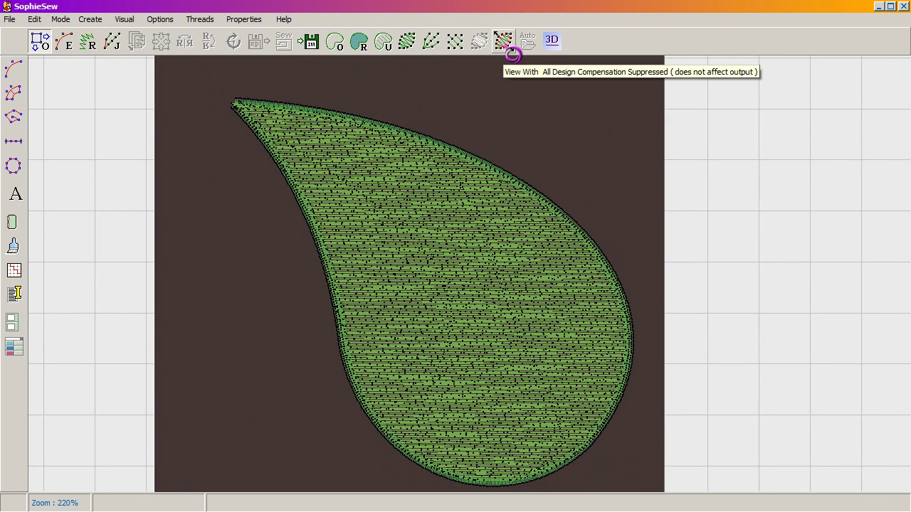
pyautogui.click(508, 49)
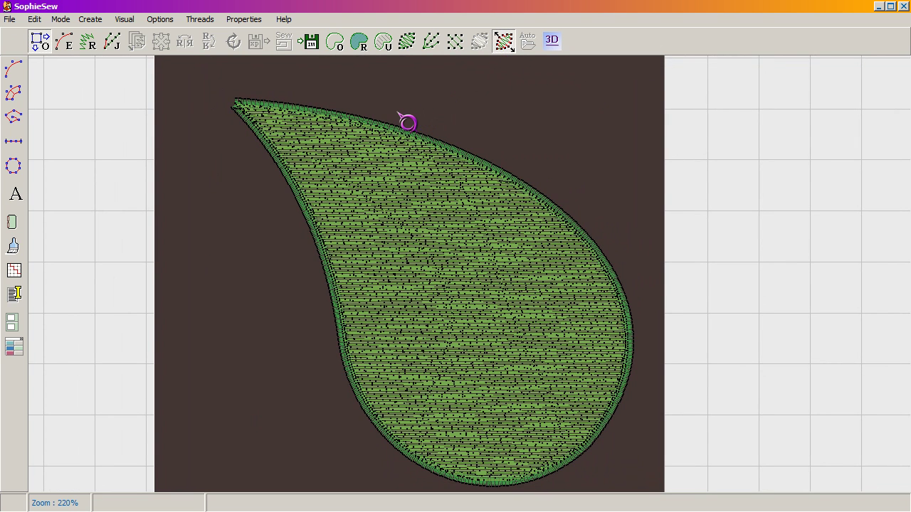
pyautogui.scroll(2, 406, 122)
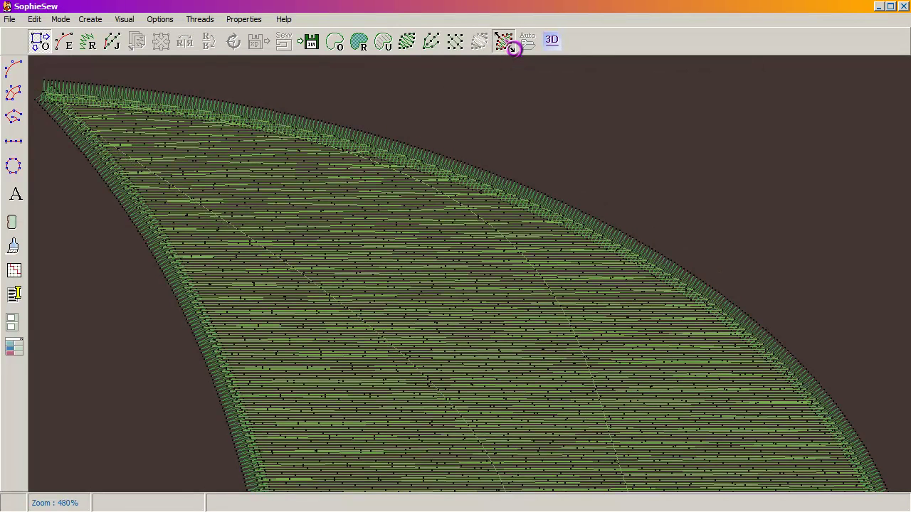
# Toggle hiding of stitch points, under stitching, boundary points and underlay to inspect the fill.
pyautogui.click(464, 53)
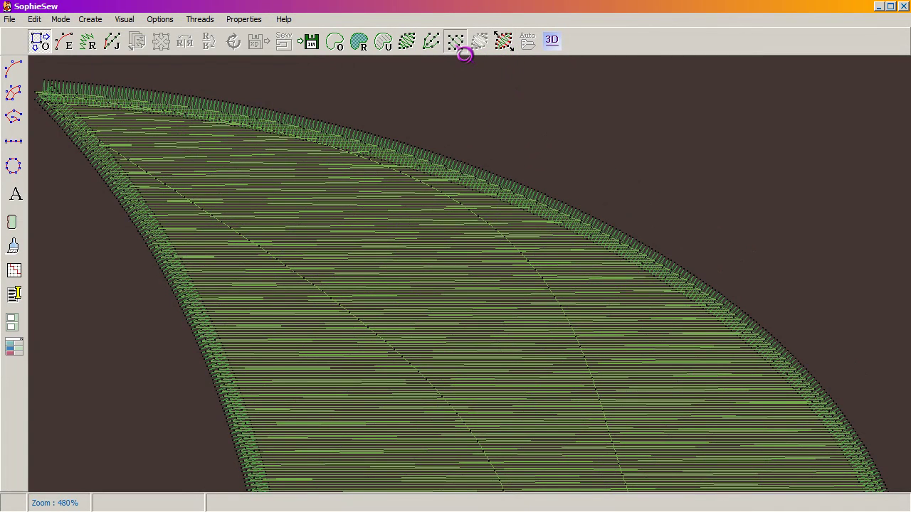
pyautogui.click(463, 54)
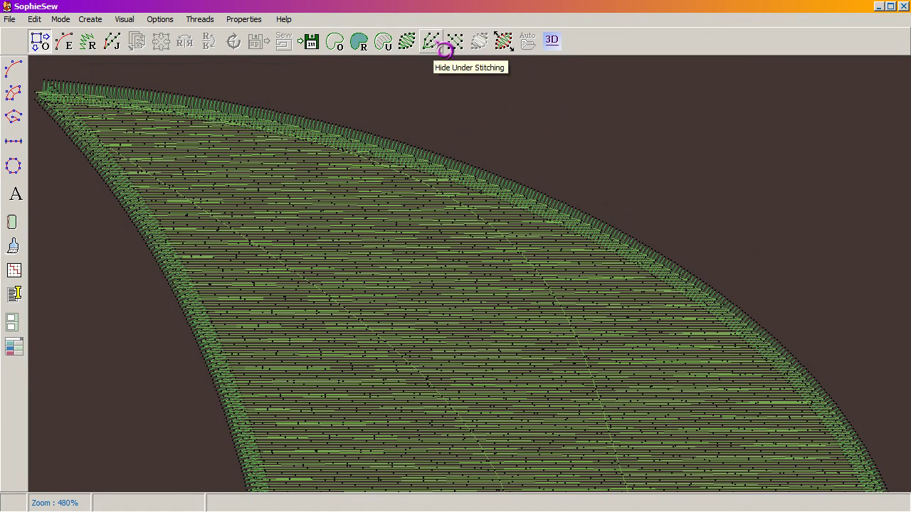
pyautogui.click(442, 49)
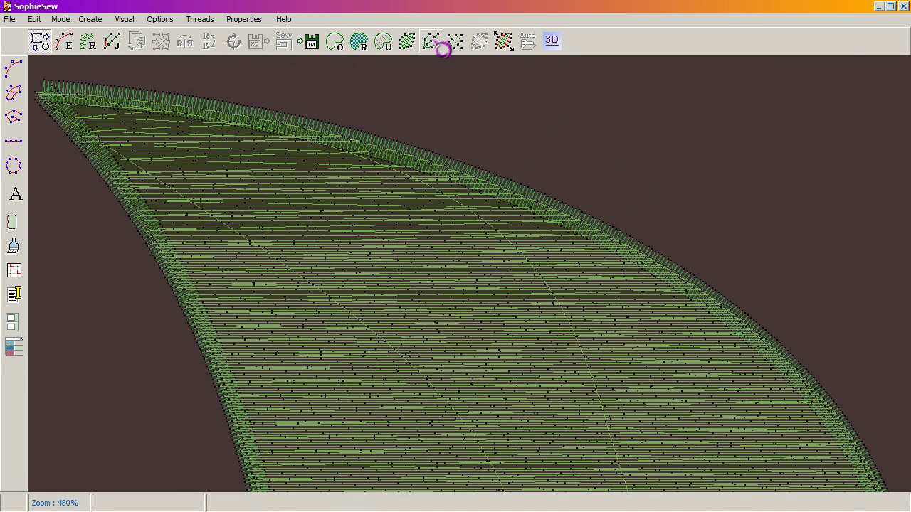
pyautogui.click(417, 46)
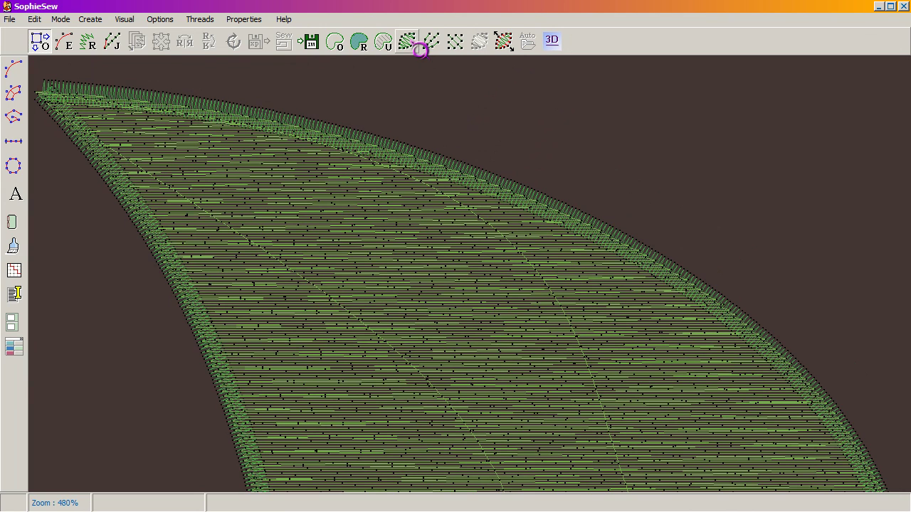
pyautogui.click(394, 56)
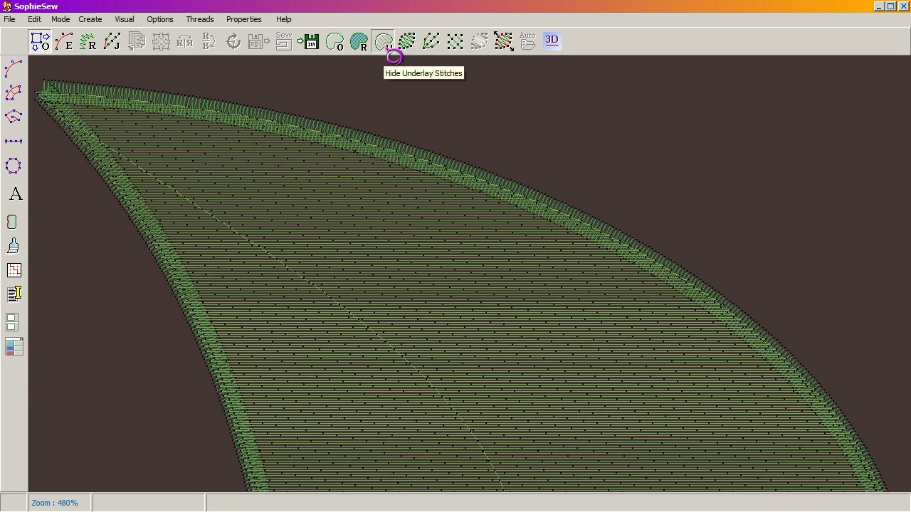
pyautogui.click(437, 57)
pyautogui.click(438, 57)
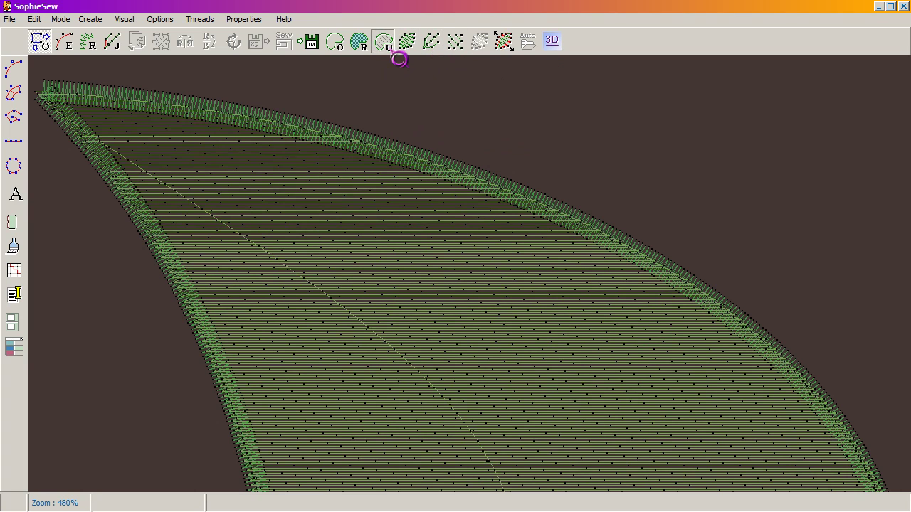
pyautogui.click(394, 58)
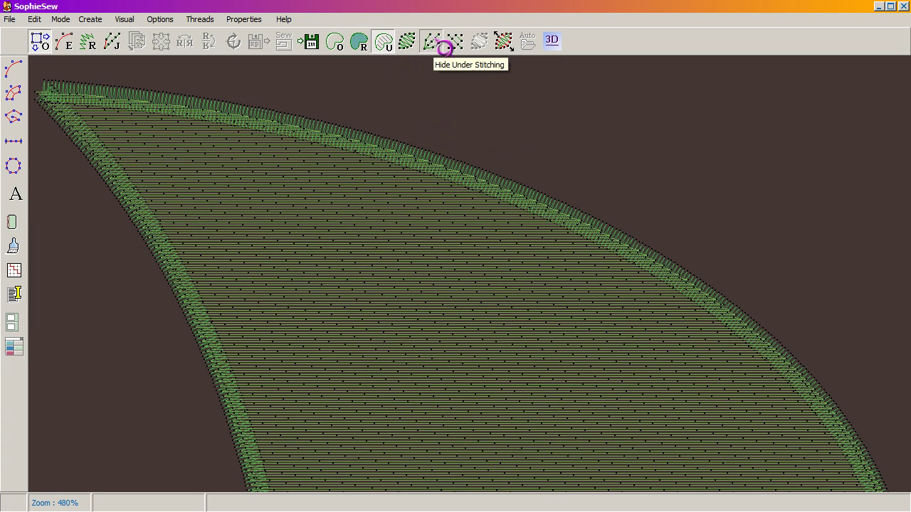
pyautogui.click(439, 57)
pyautogui.scroll(-1, 496, 247)
pyautogui.scroll(-10, 496, 247)
pyautogui.scroll(4, 486, 260)
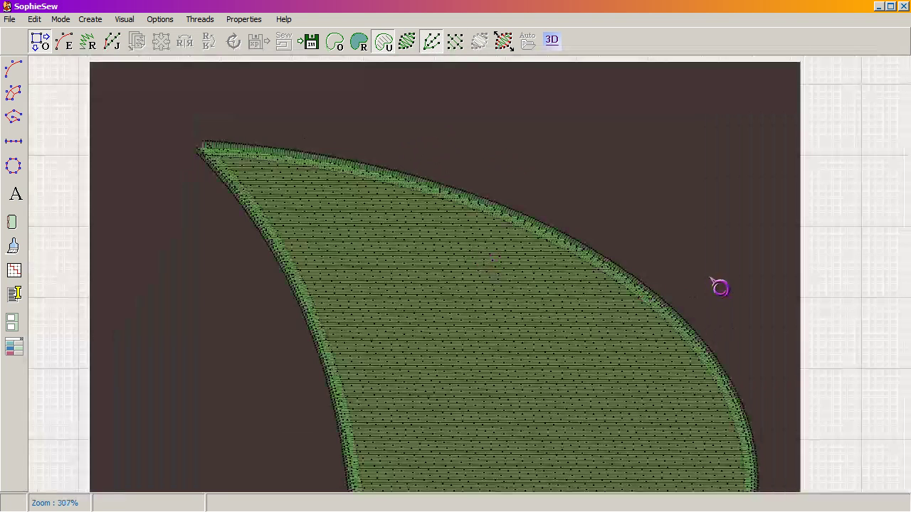
pyautogui.scroll(5, 636, 137)
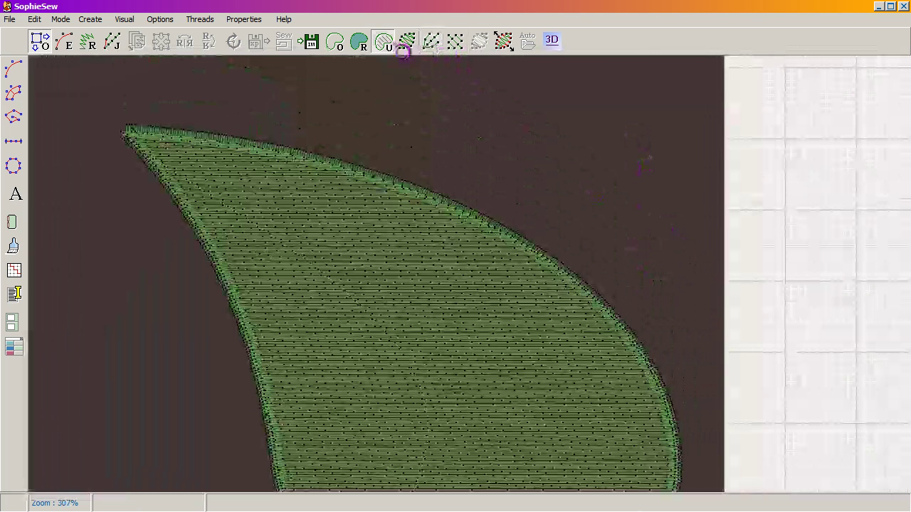
# Compare sparse-row and dense thread previews, ending on the whole leaf at 220%.
pyautogui.click(360, 44)
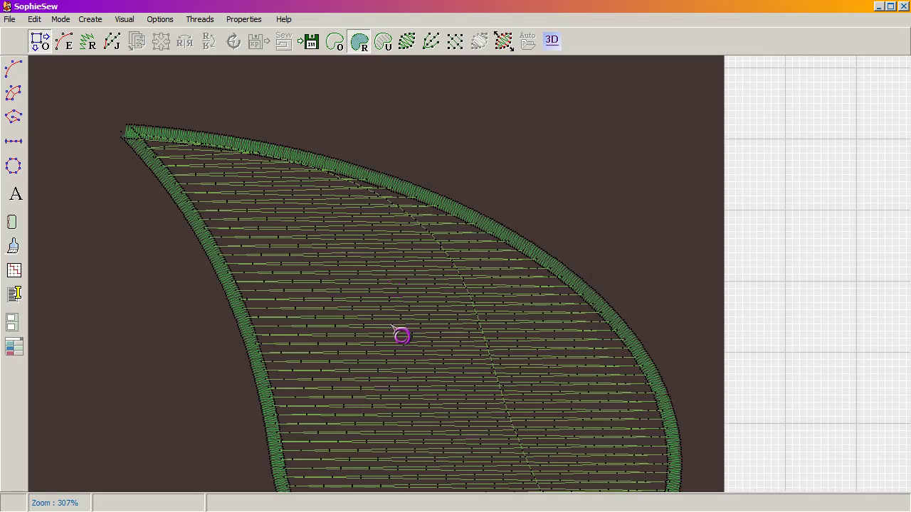
pyautogui.click(340, 47)
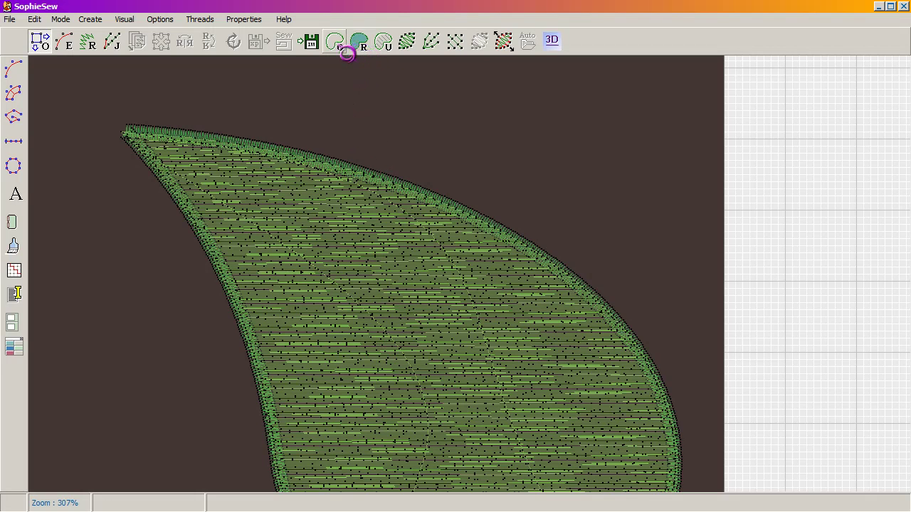
pyautogui.click(350, 50)
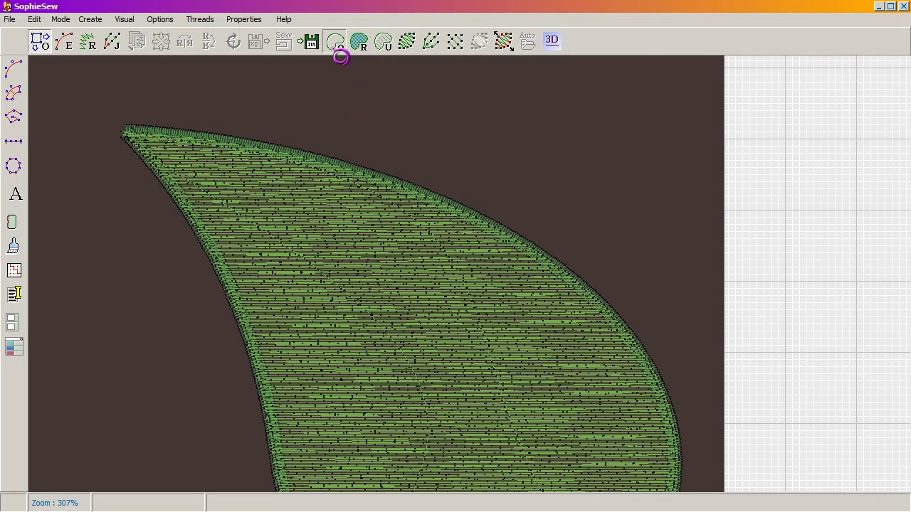
pyautogui.click(334, 43)
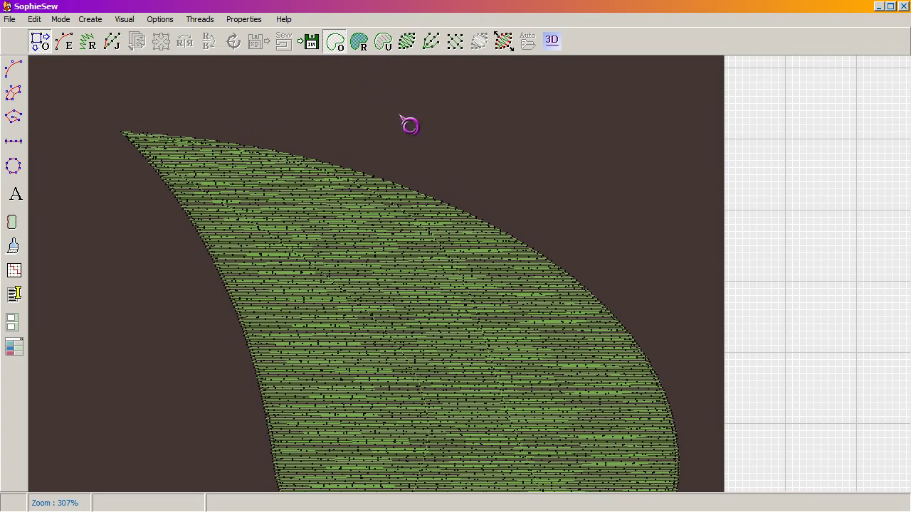
pyautogui.click(356, 44)
pyautogui.click(363, 45)
pyautogui.click(362, 45)
pyautogui.scroll(-3, 507, 168)
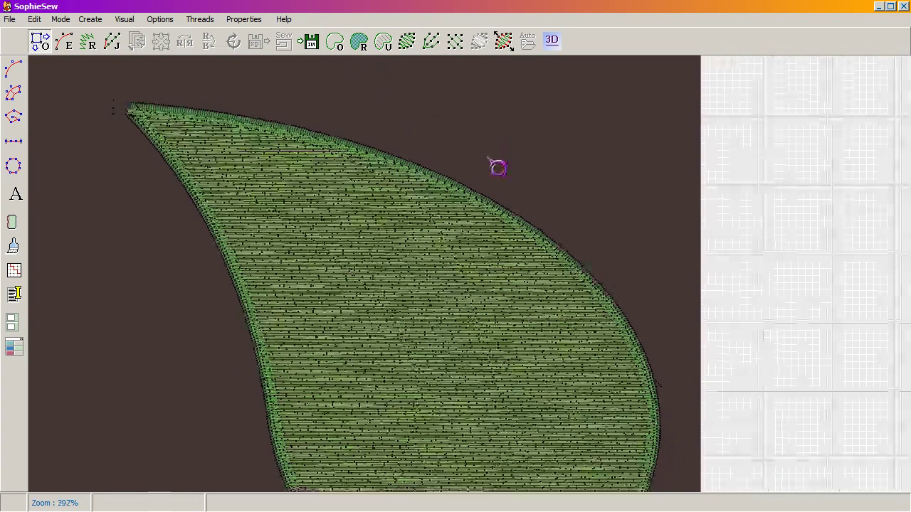
pyautogui.scroll(-2, 506, 152)
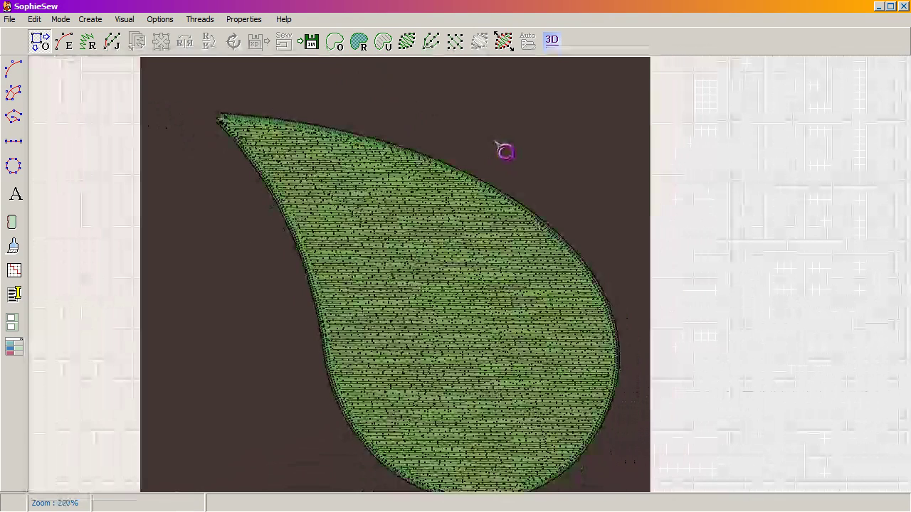